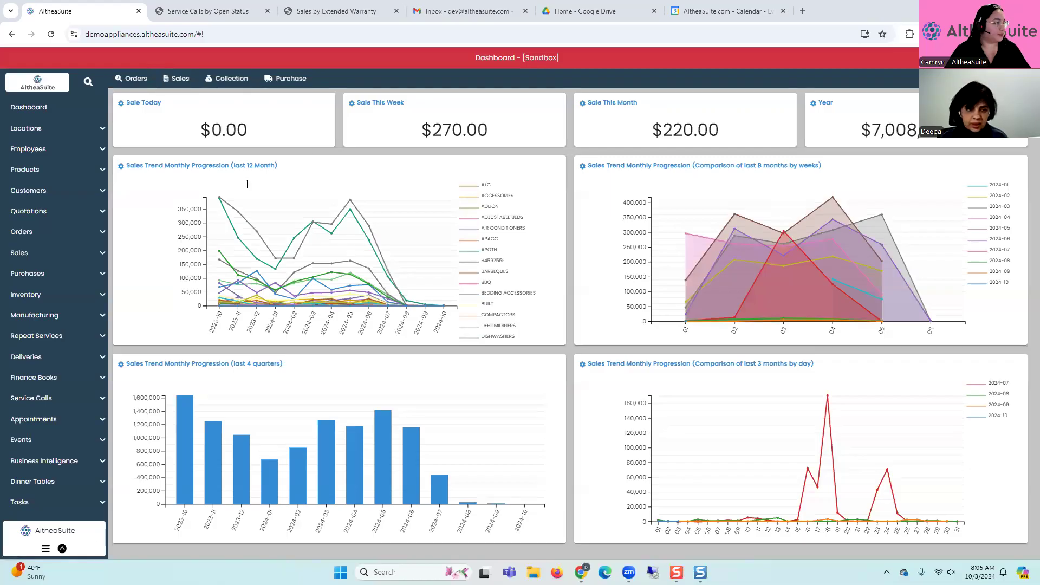
# Step: Open the Service Call settings within the system settings
pyautogui.scroll(-1, 35, 444)
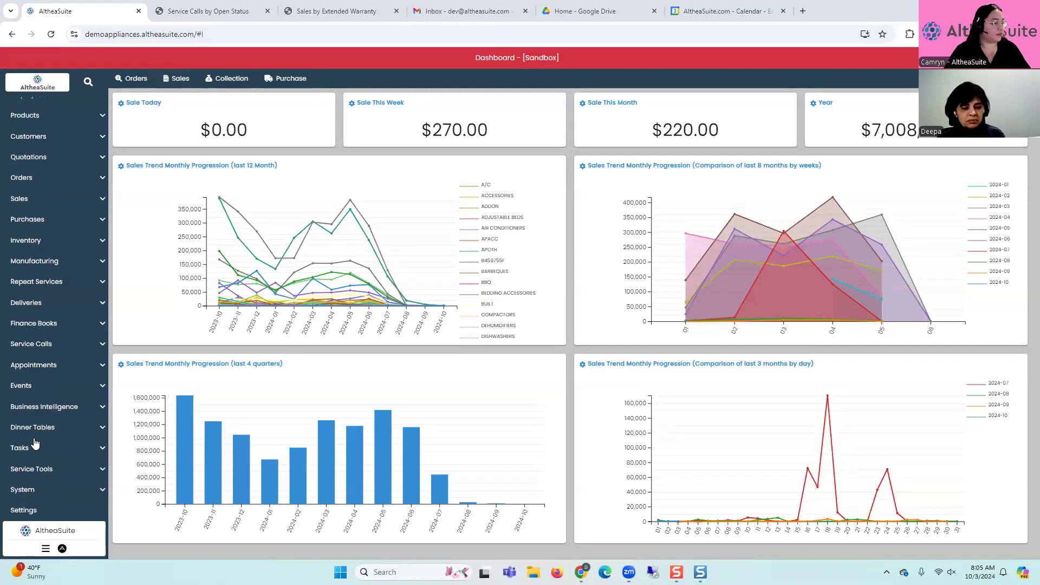
pyautogui.click(28, 510)
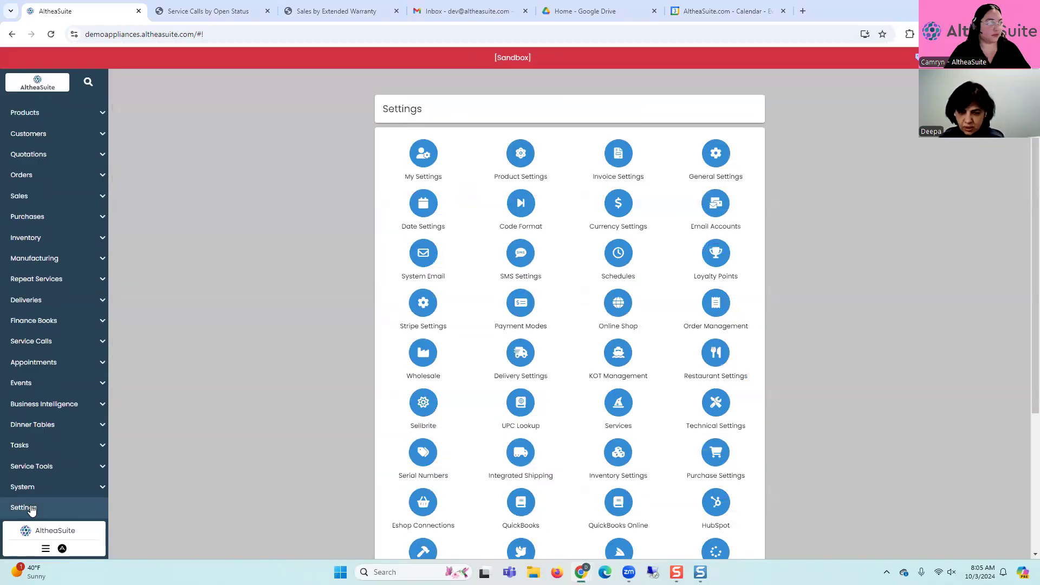
pyautogui.scroll(-2, 692, 455)
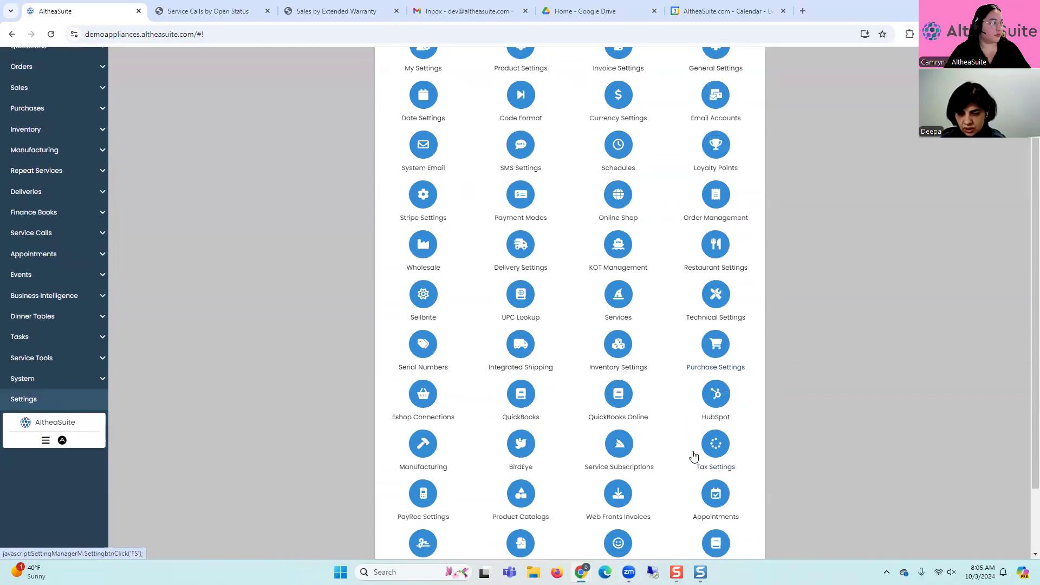
pyautogui.scroll(-1, 693, 457)
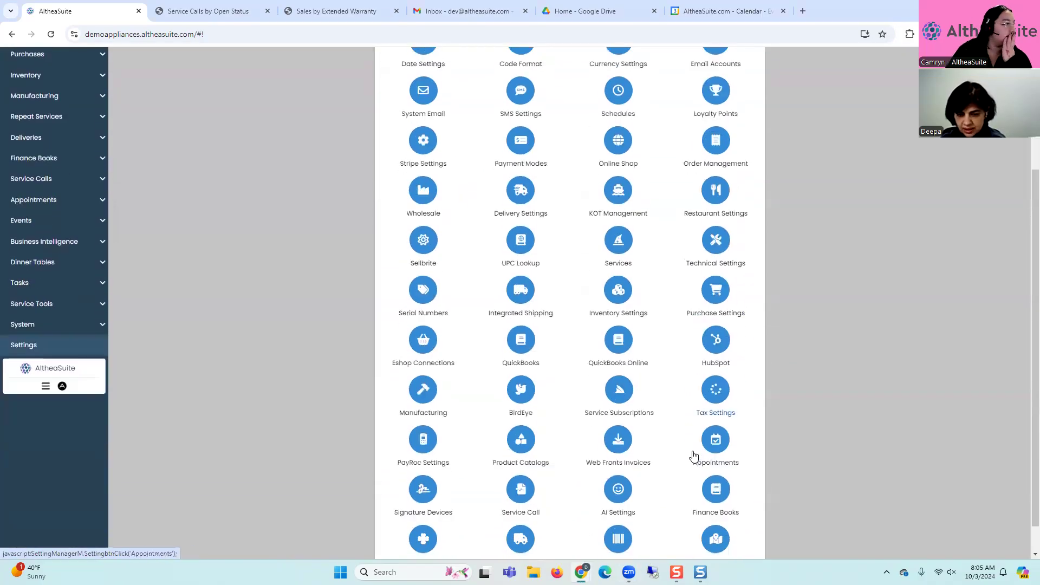
pyautogui.click(519, 489)
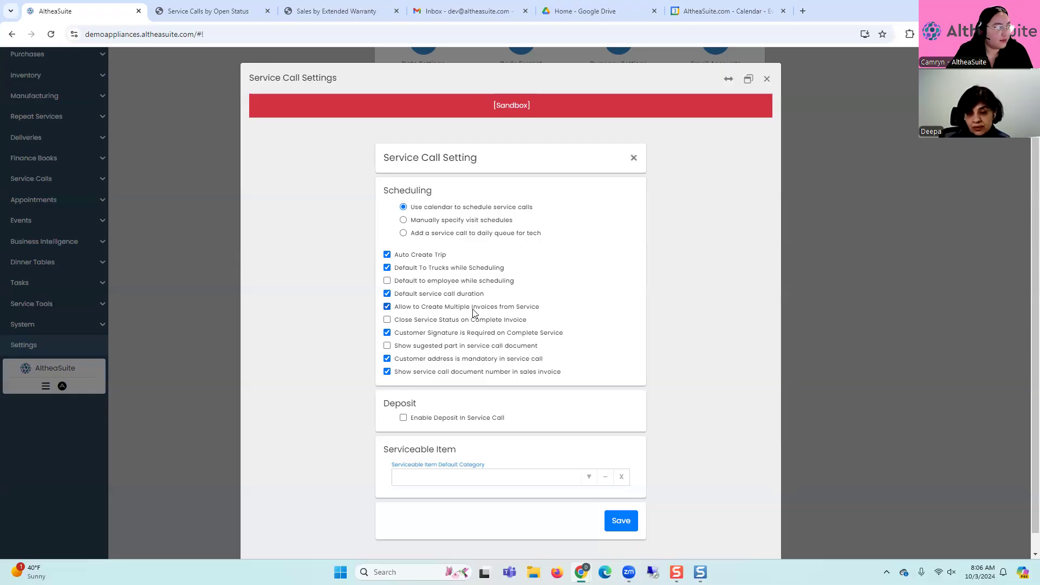
# Step: Disallow multiple invoices from service, enable closing service status on complete invoice, and enable deposits in service calls
pyautogui.click(387, 307)
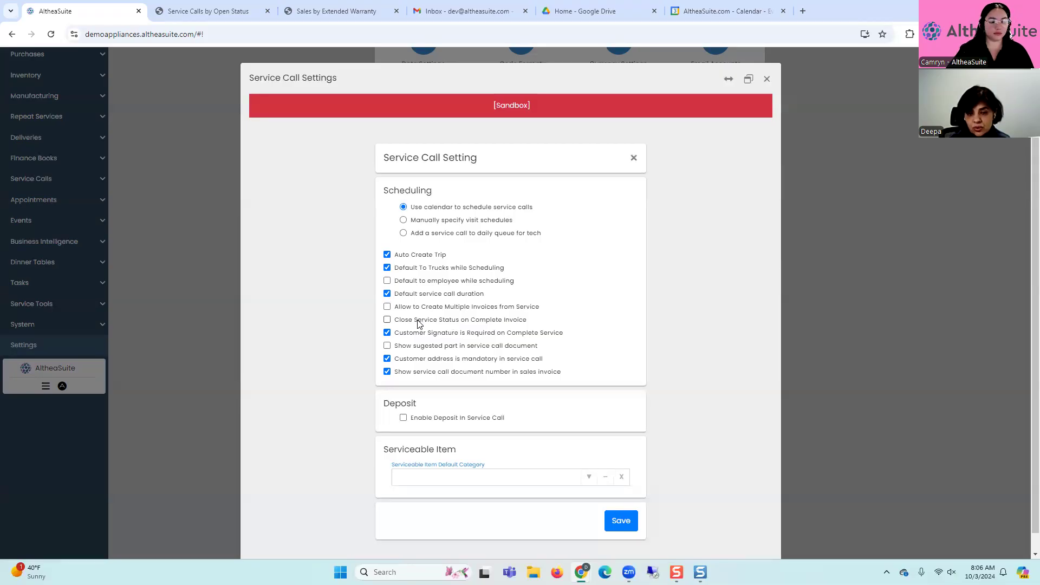
pyautogui.click(417, 320)
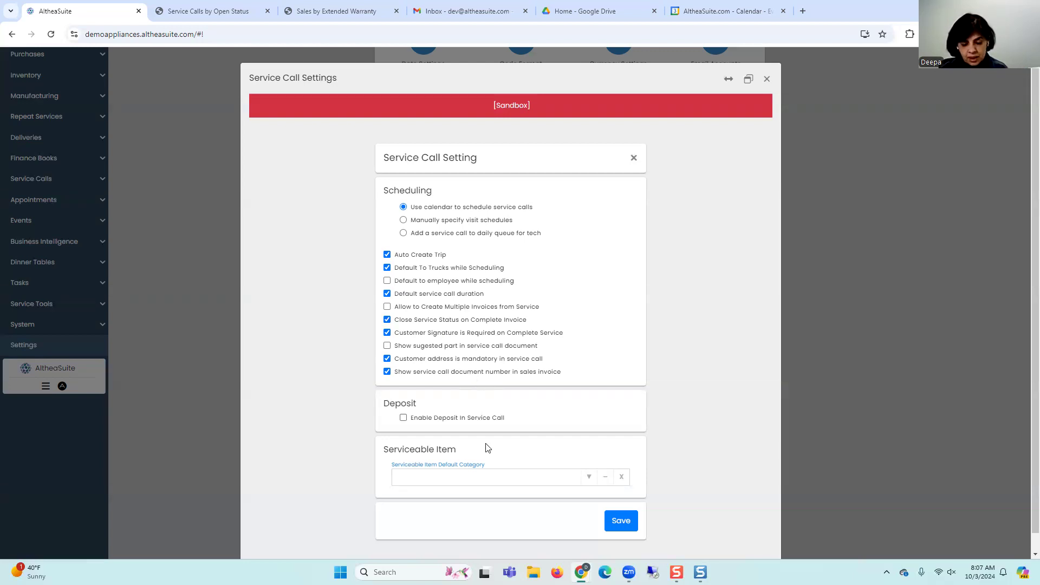
pyautogui.click(467, 421)
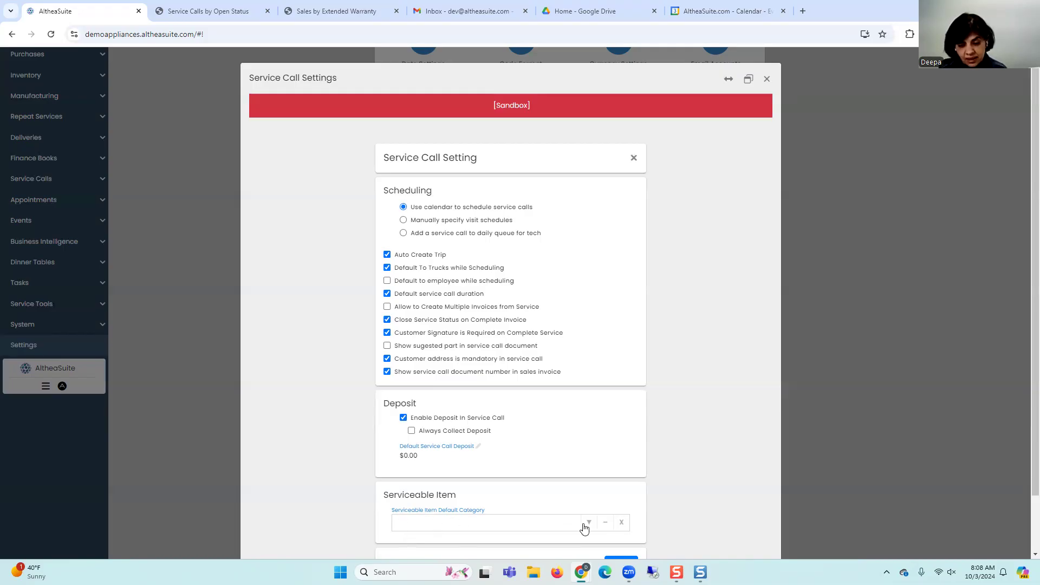
# Step: Create a new product category named Serviceable for serviceable items and return to the service call settings
pyautogui.click(608, 527)
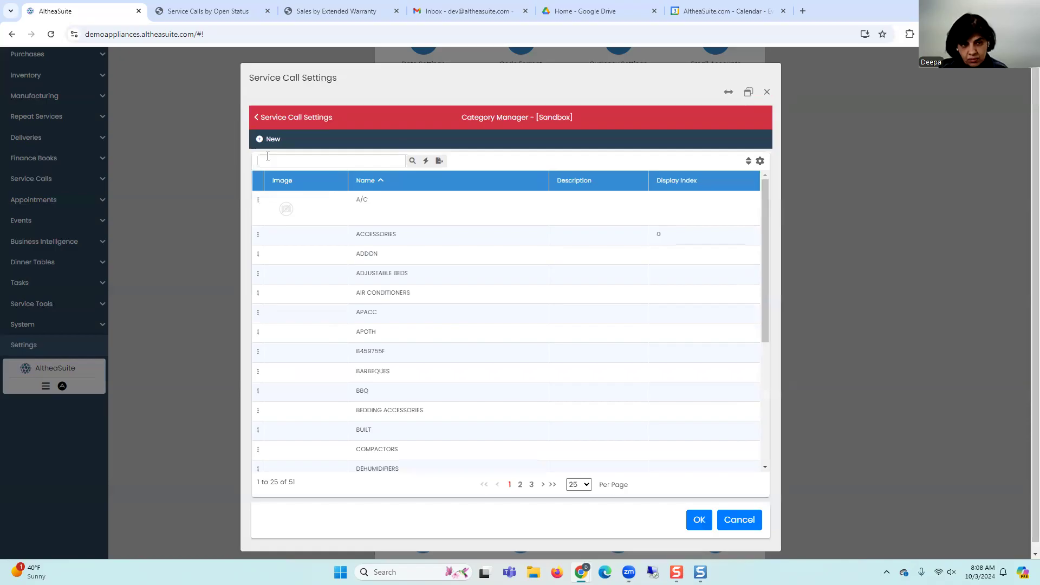
pyautogui.click(273, 140)
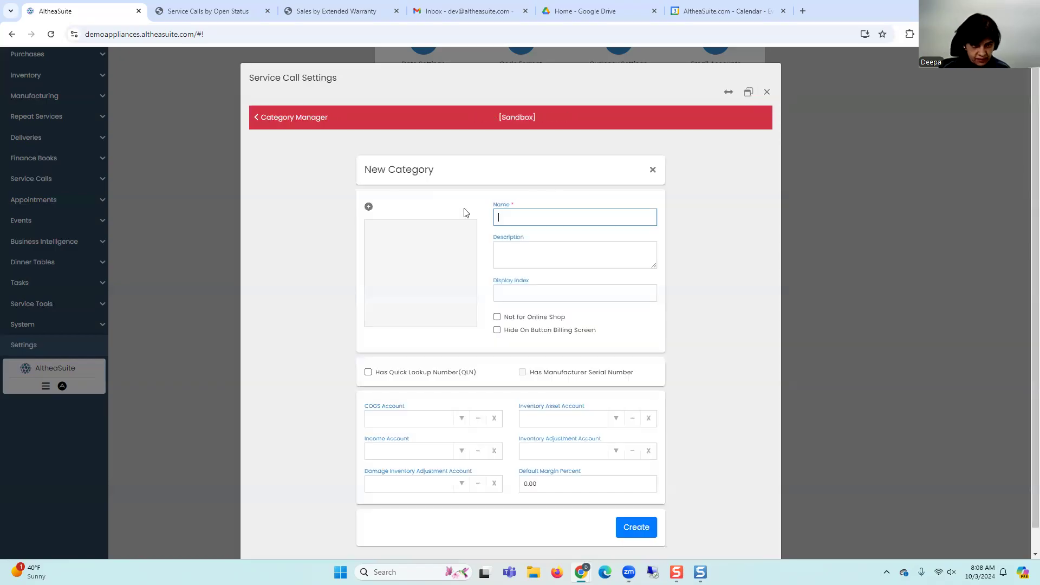
pyautogui.write('Serviced')
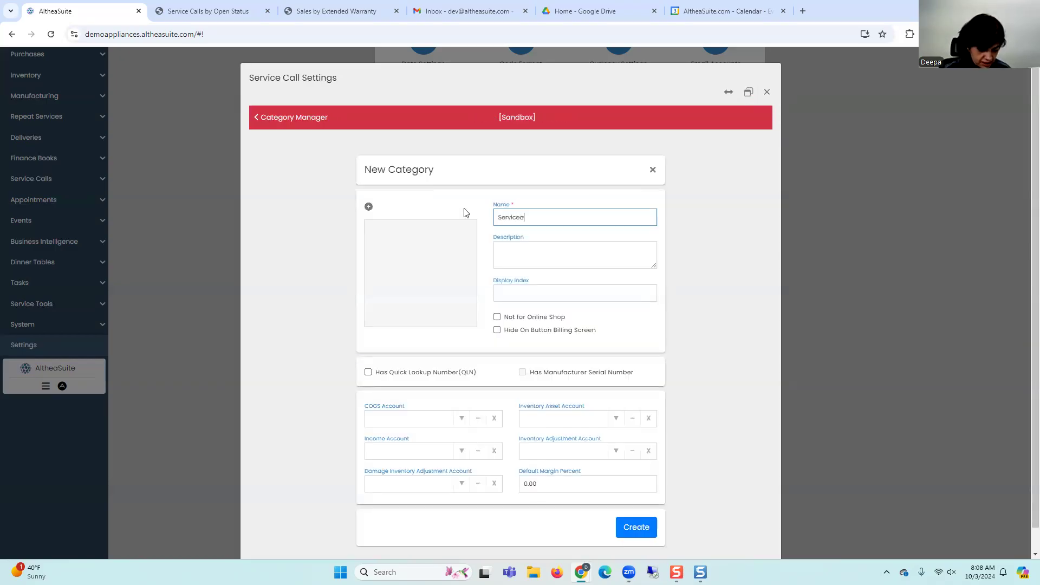
pyautogui.write('ble')
pyautogui.click(691, 252)
pyautogui.click(636, 528)
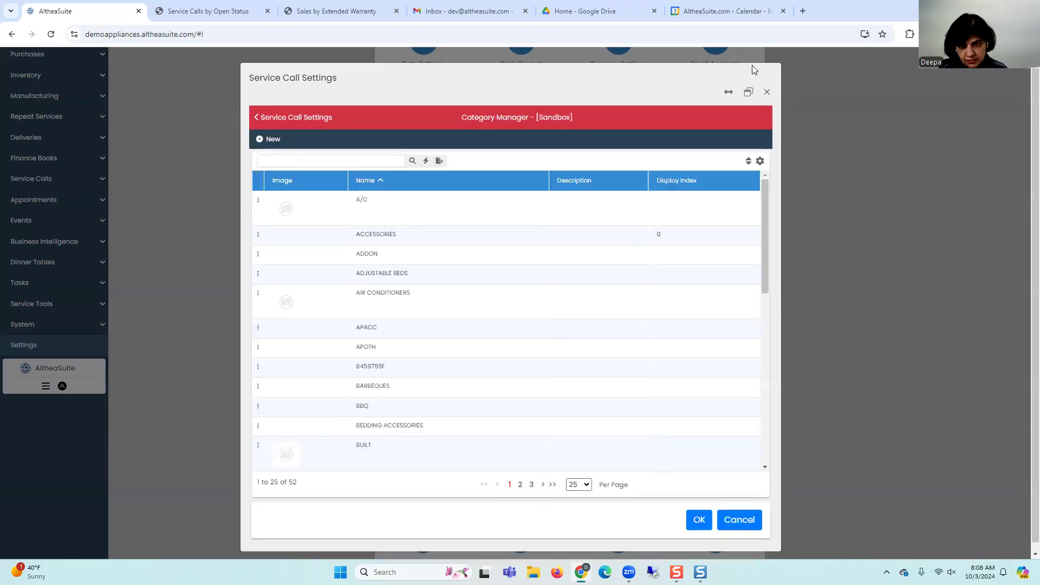
pyautogui.click(767, 91)
# Step: Set the serviceable item default category to Serviceable and save the service call settings
pyautogui.scroll(-1, 557, 456)
pyautogui.click(584, 460)
pyautogui.write('ser')
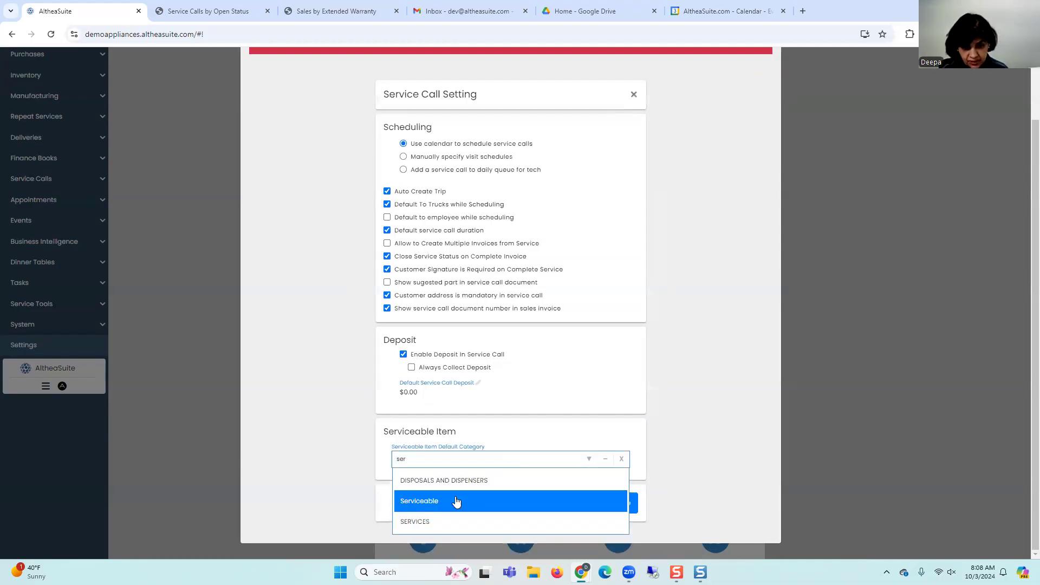
pyautogui.click(459, 501)
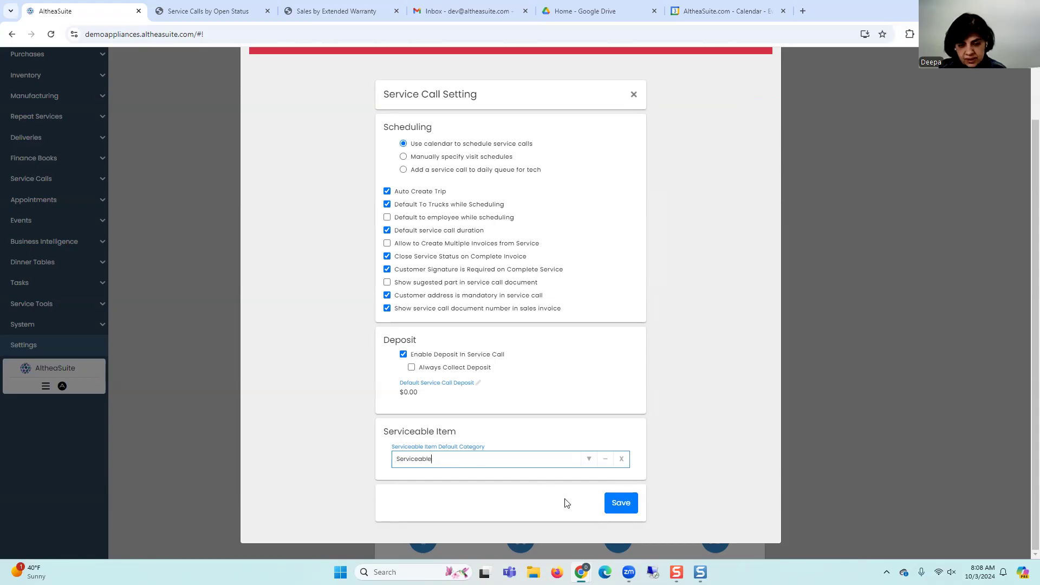
pyautogui.click(616, 505)
# Step: Set the default service call deposit to $85.00 and save the settings
pyautogui.click(412, 148)
pyautogui.click(424, 385)
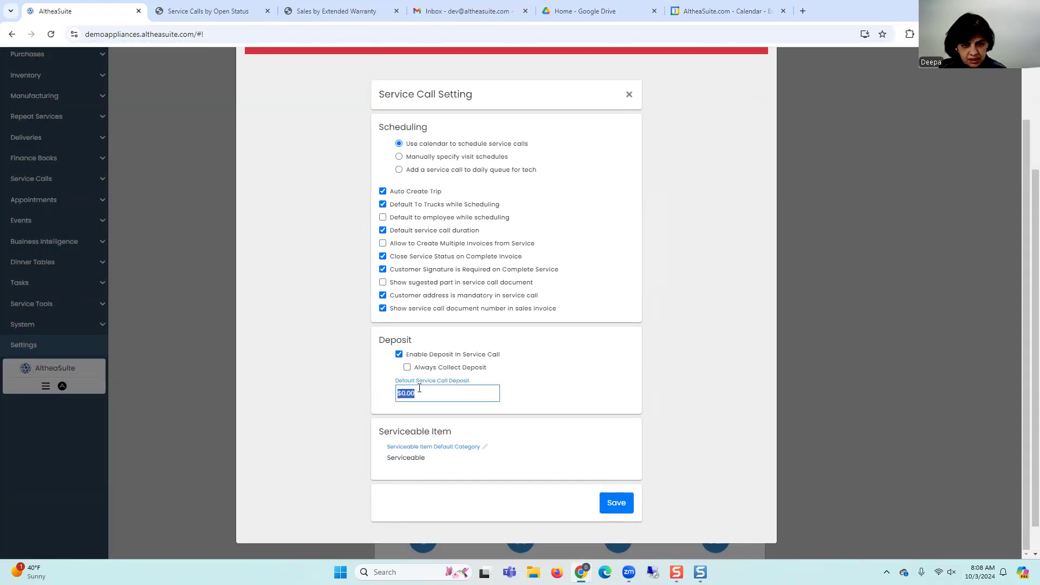
pyautogui.moveTo(494, 391); pyautogui.dragTo(398, 397)
pyautogui.write('85')
pyautogui.click(567, 379)
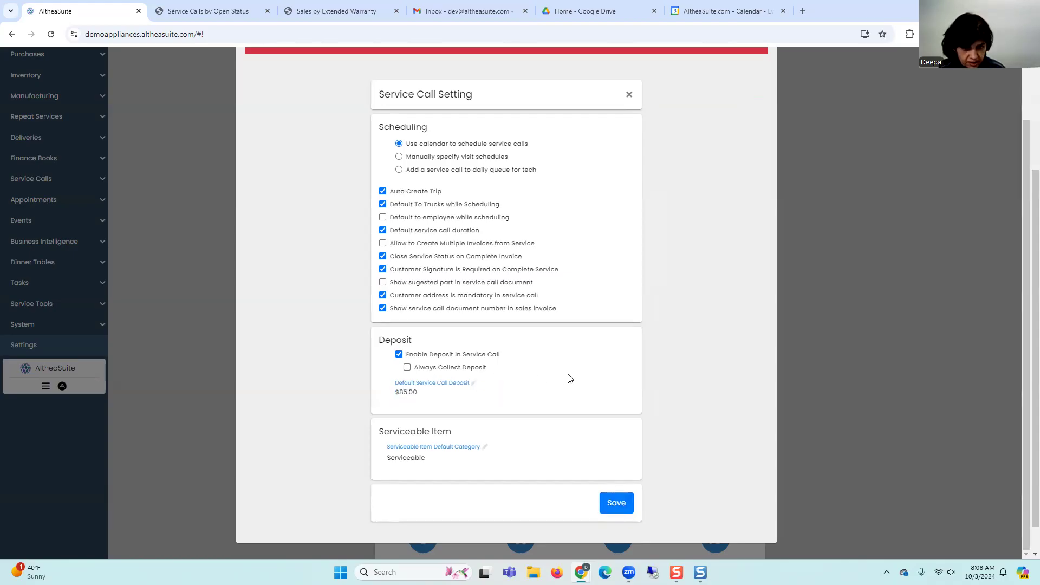
pyautogui.click(616, 504)
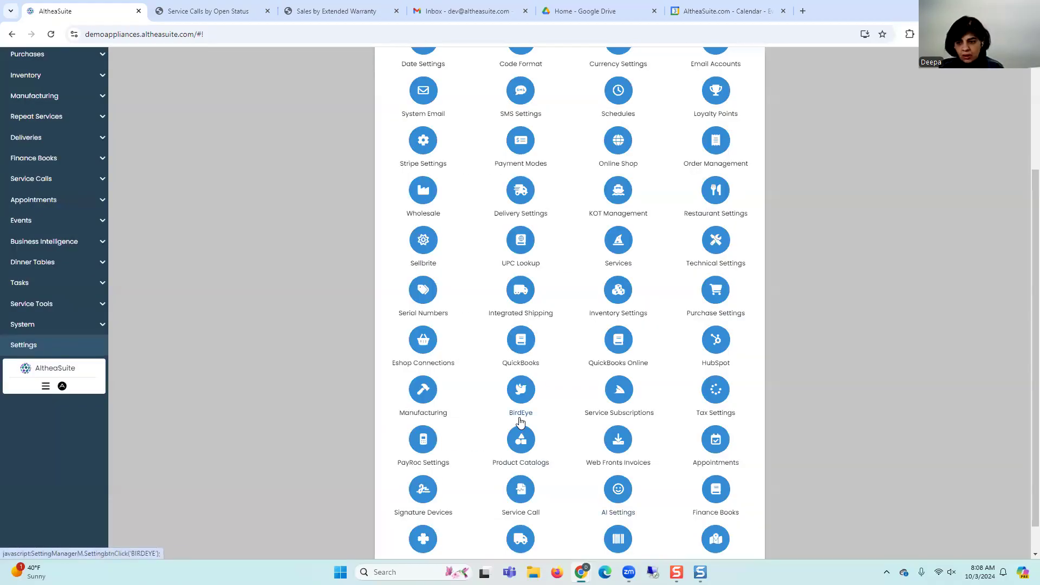
# Step: Start a new service call document from the list of service call documents
pyautogui.scroll(2, 128, 283)
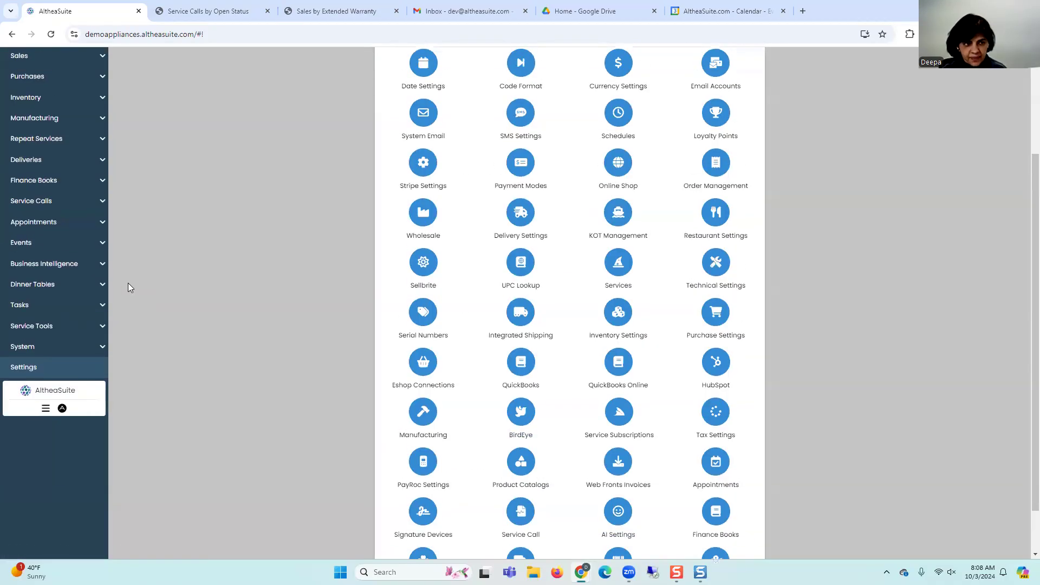
pyautogui.click(47, 290)
pyautogui.click(45, 308)
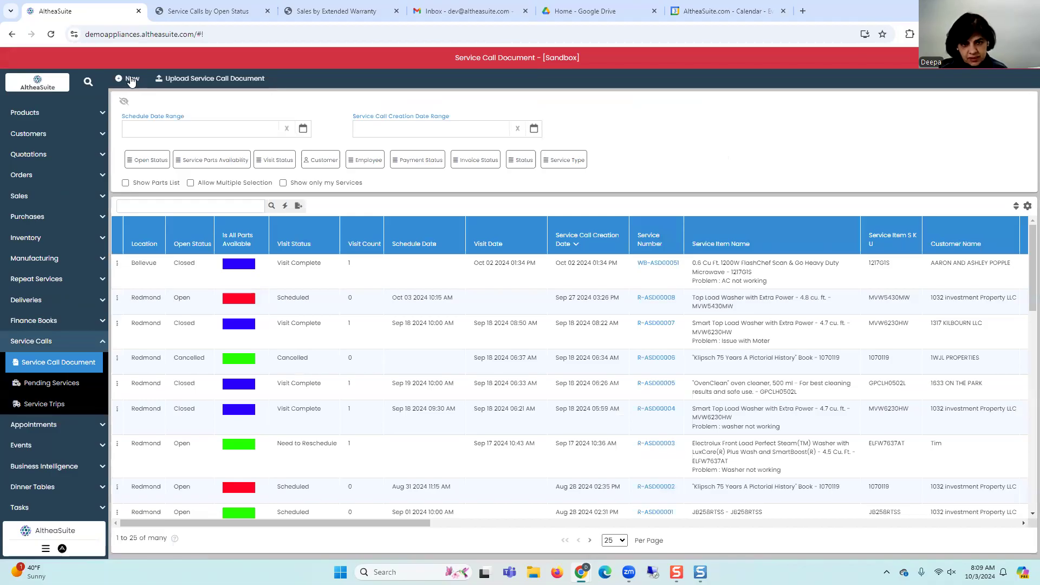
pyautogui.click(131, 79)
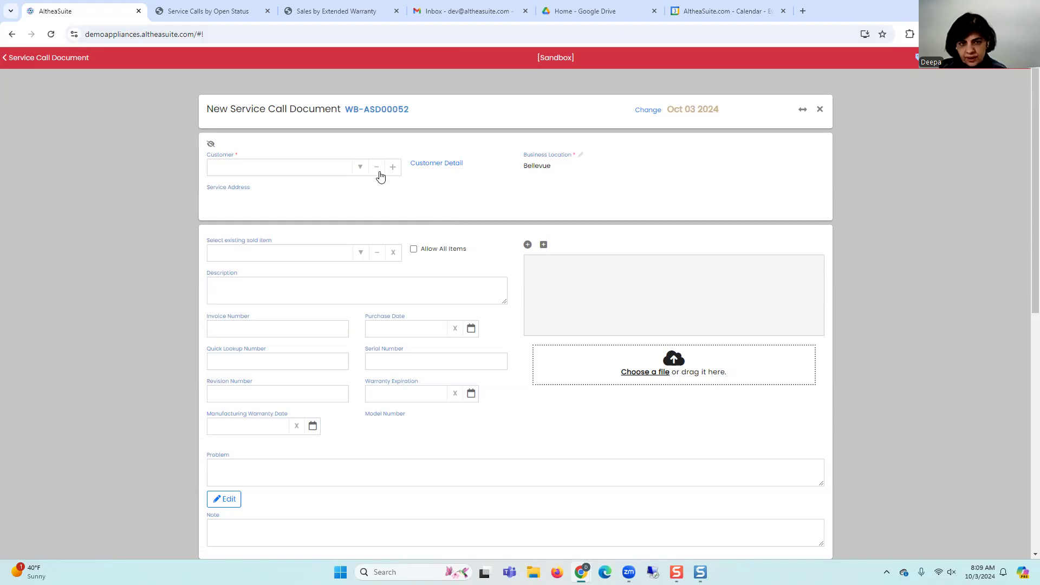
# Step: Select 1WJL PROPERTIES as the customer and the "Klipsch 75 Years A Pictorial History" book as the existing sold item
pyautogui.click(357, 169)
pyautogui.click(359, 168)
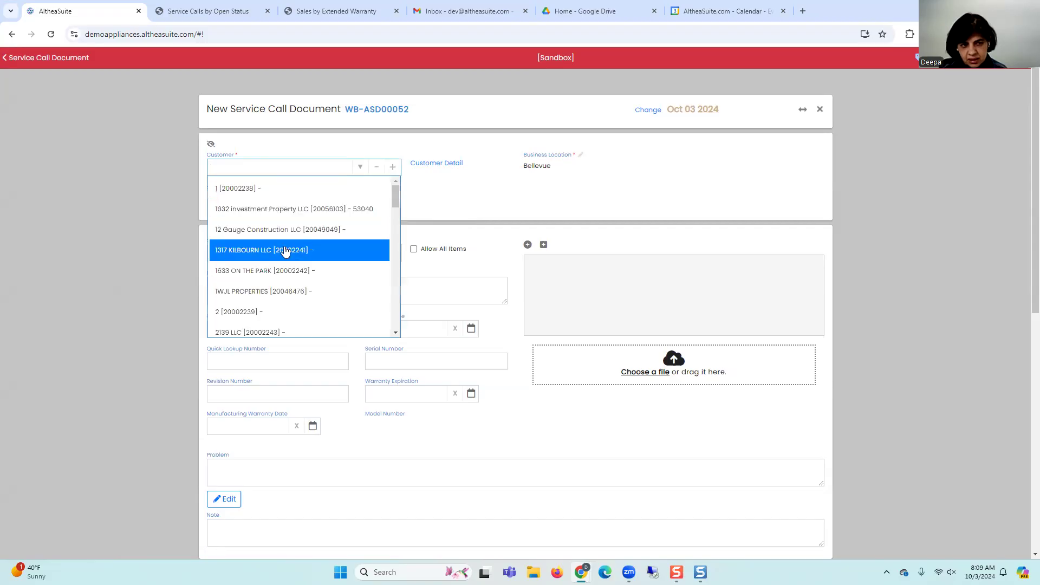
pyautogui.click(277, 293)
pyautogui.click(356, 260)
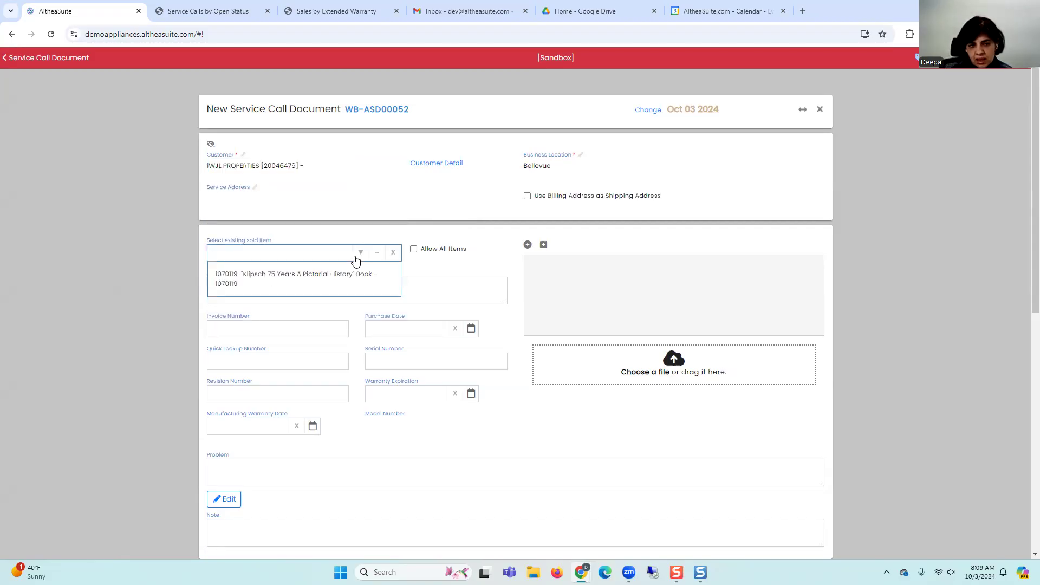
pyautogui.click(285, 278)
pyautogui.scroll(-2, 326, 277)
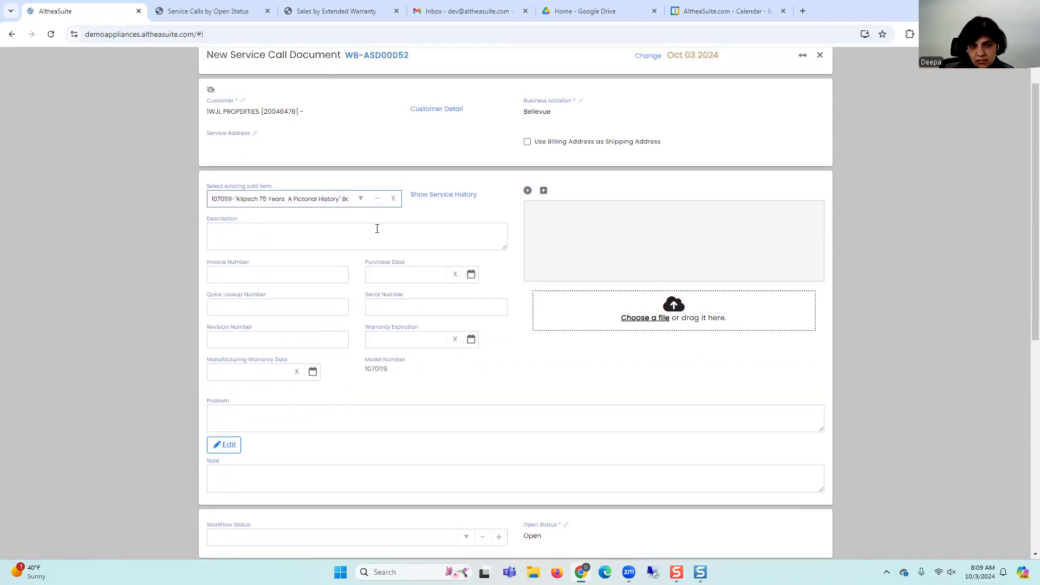
# Step: Switch the customer to the Wallace Lake Rd account and look up its existing sold items
pyautogui.click(358, 114)
pyautogui.click(357, 115)
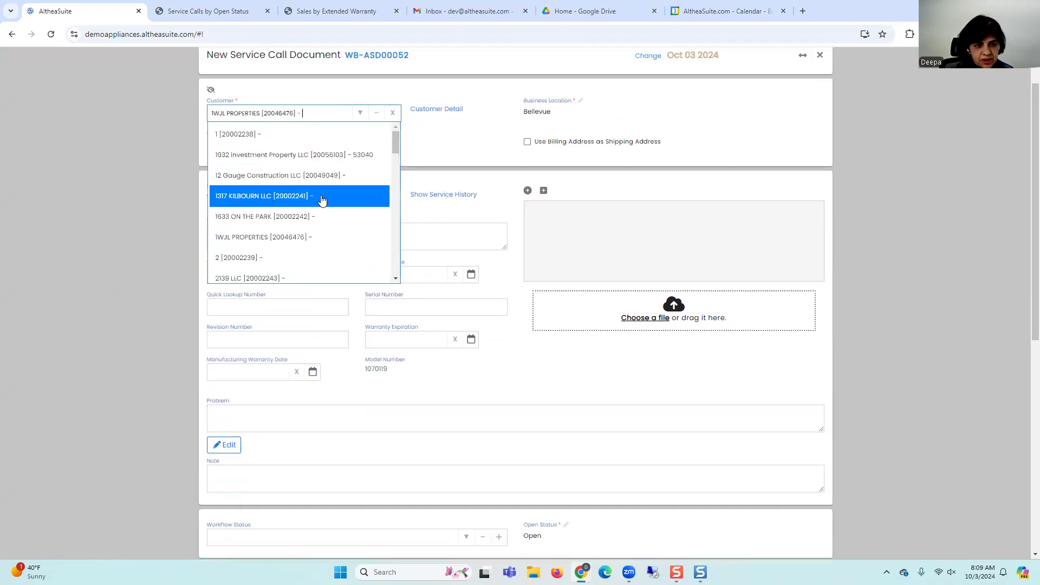
pyautogui.scroll(-1, 291, 259)
pyautogui.click(284, 211)
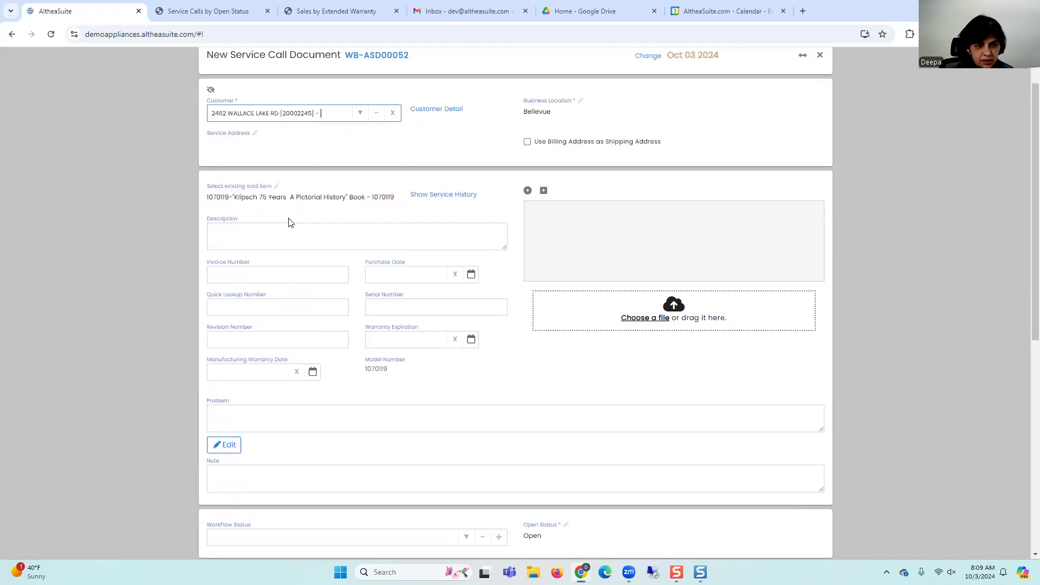
pyautogui.click(358, 206)
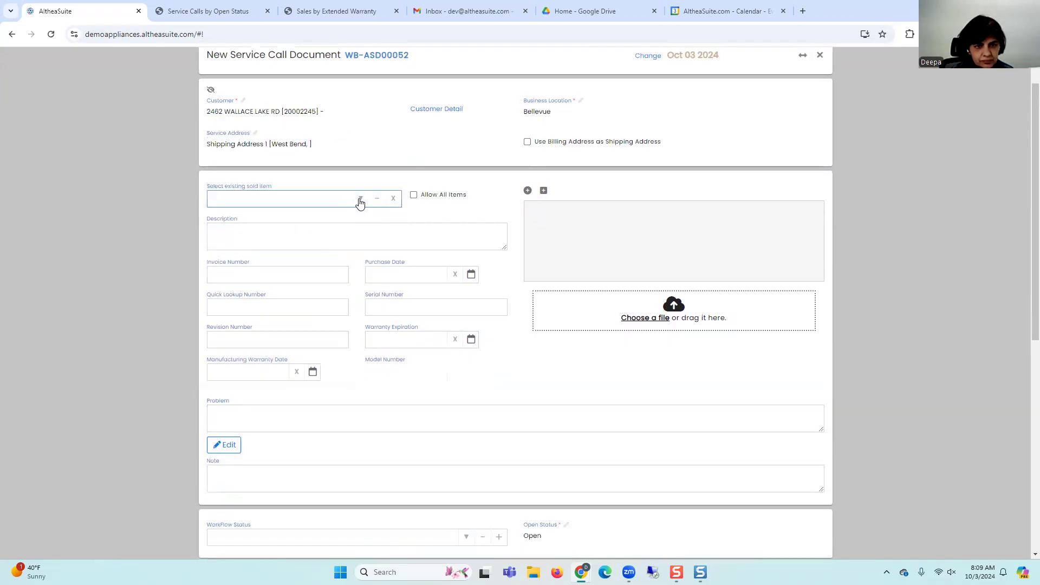
# Step: Switch to an individual customer and select the Pet Pro Top Load Electric Dryer MED6500MW as the existing sold item
pyautogui.click(353, 114)
pyautogui.click(359, 113)
pyautogui.scroll(-2, 307, 189)
pyautogui.click(268, 237)
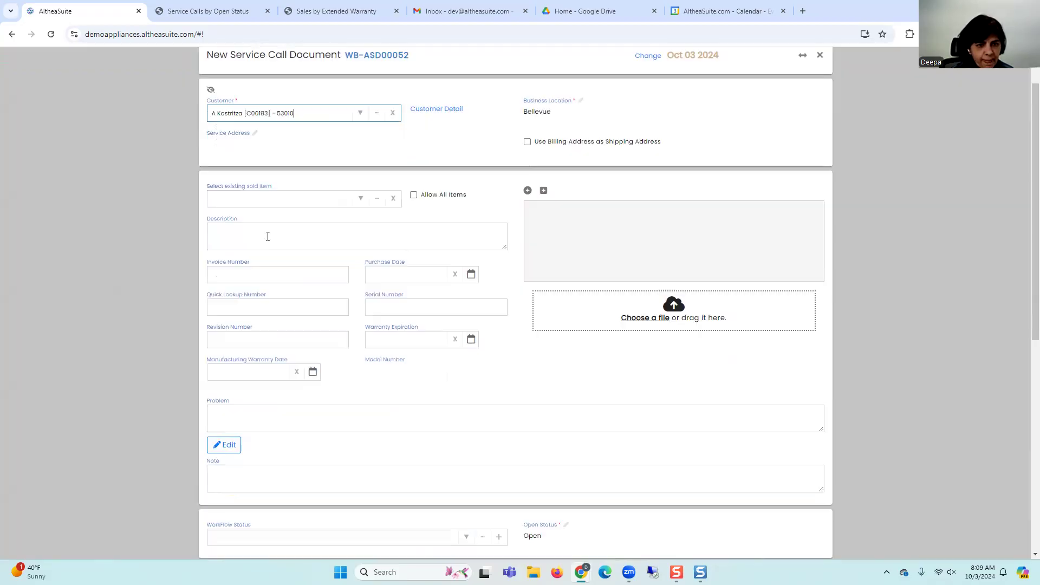
pyautogui.click(365, 201)
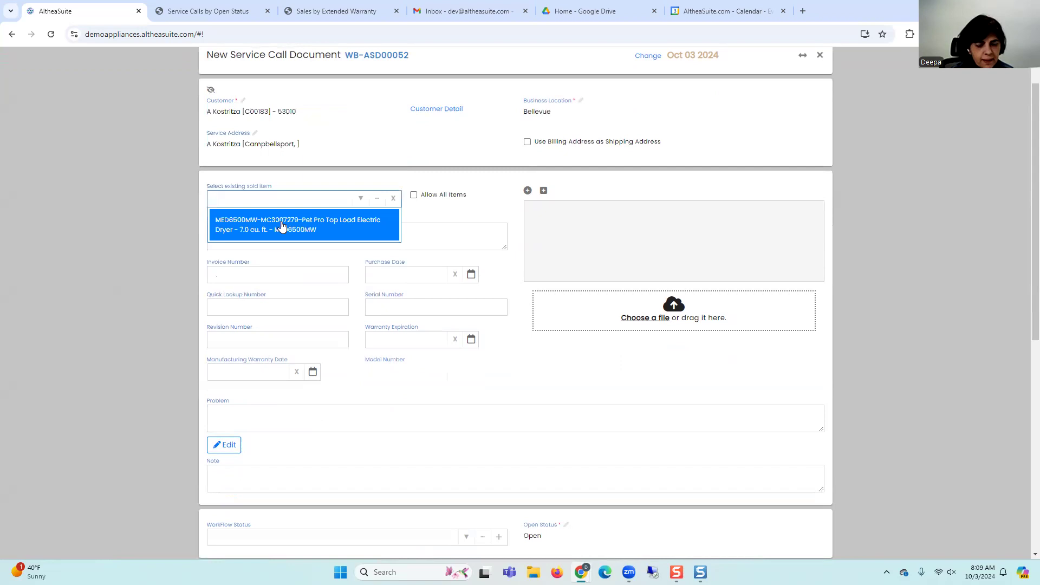
pyautogui.click(283, 225)
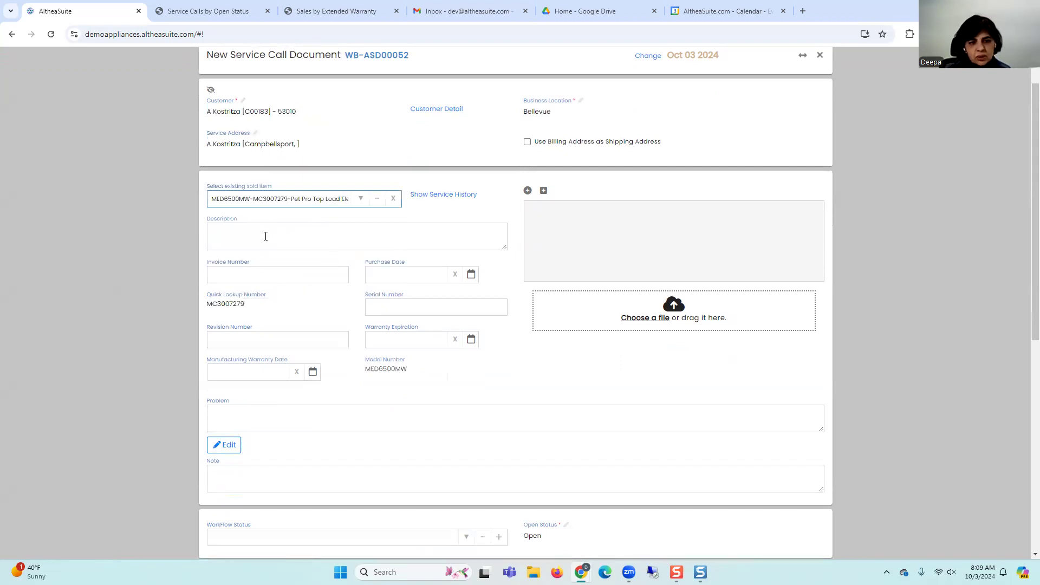
pyautogui.scroll(2, 262, 217)
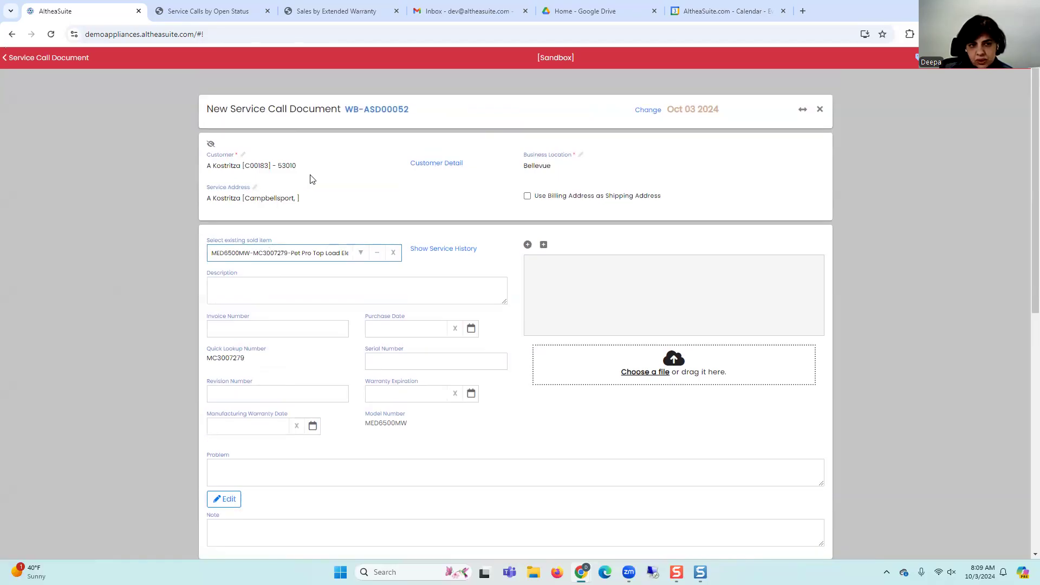
# Step: Replace the customer with 1032 investment Property LLC and select its Smart Top Load Washer MVW6230HW as the existing sold item
pyautogui.click(360, 254)
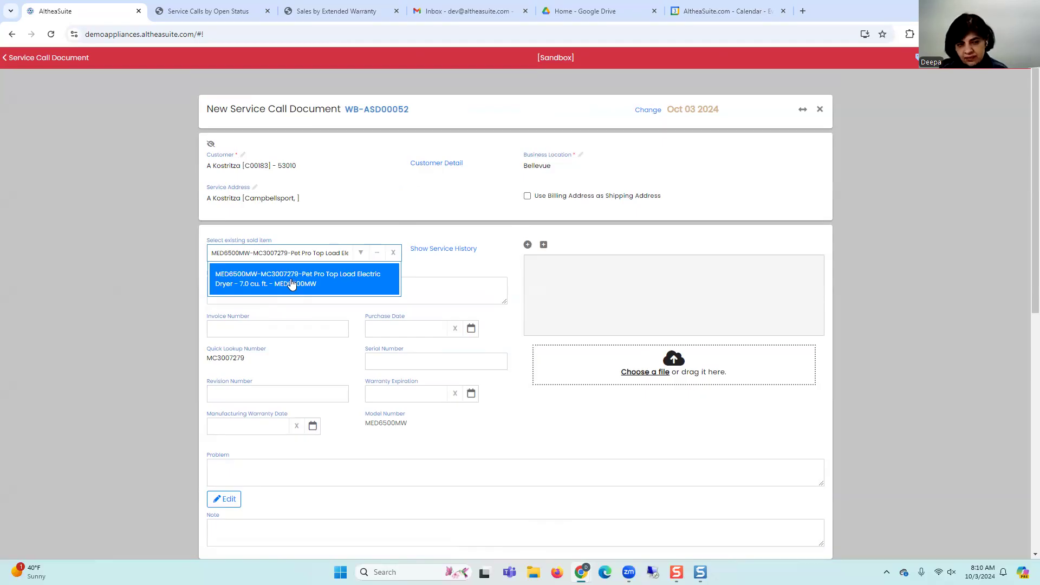
pyautogui.click(351, 166)
pyautogui.click(393, 167)
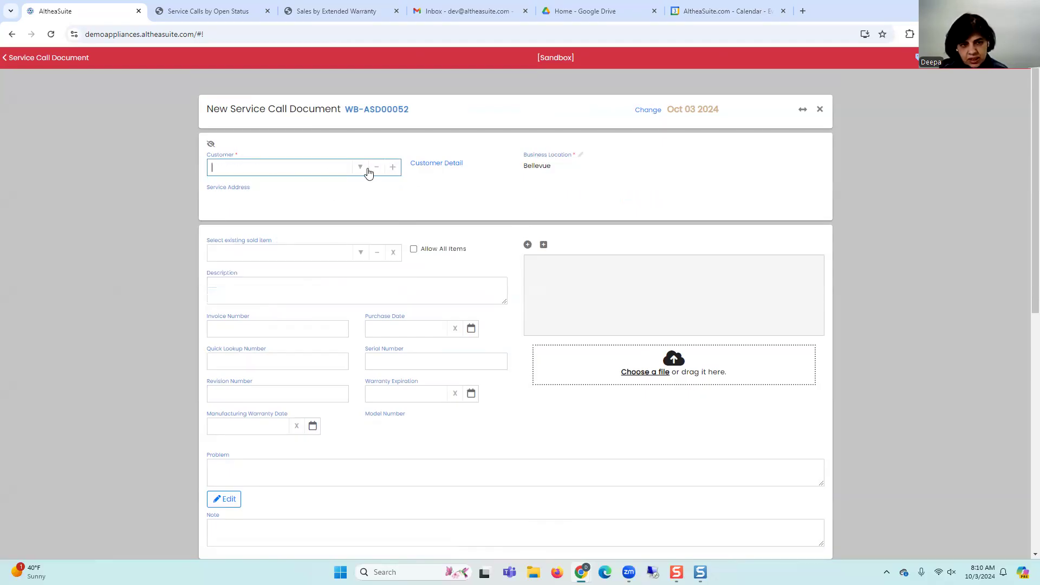
pyautogui.click(360, 167)
pyautogui.scroll(10, 304, 238)
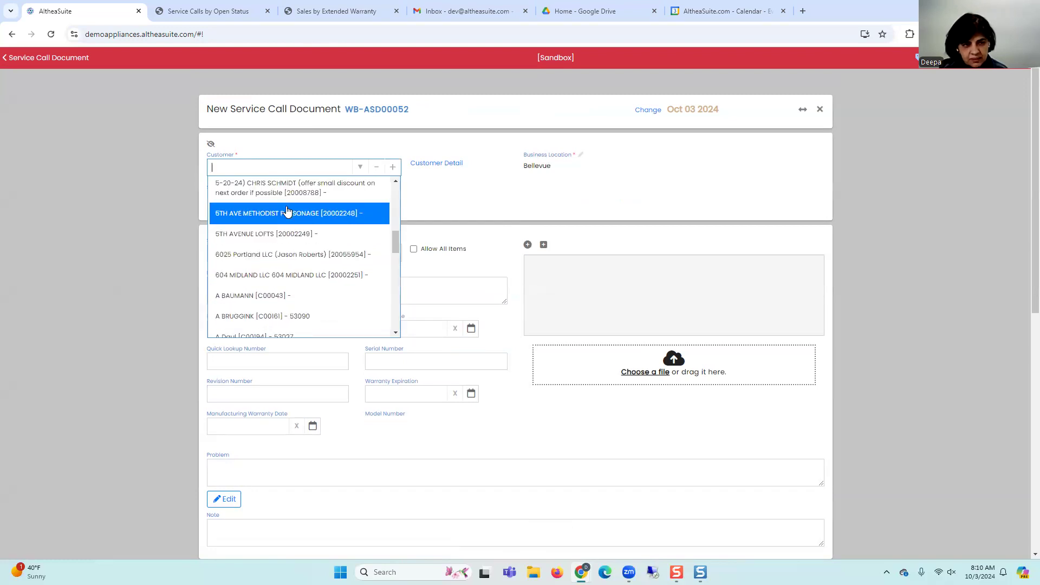
pyautogui.click(279, 209)
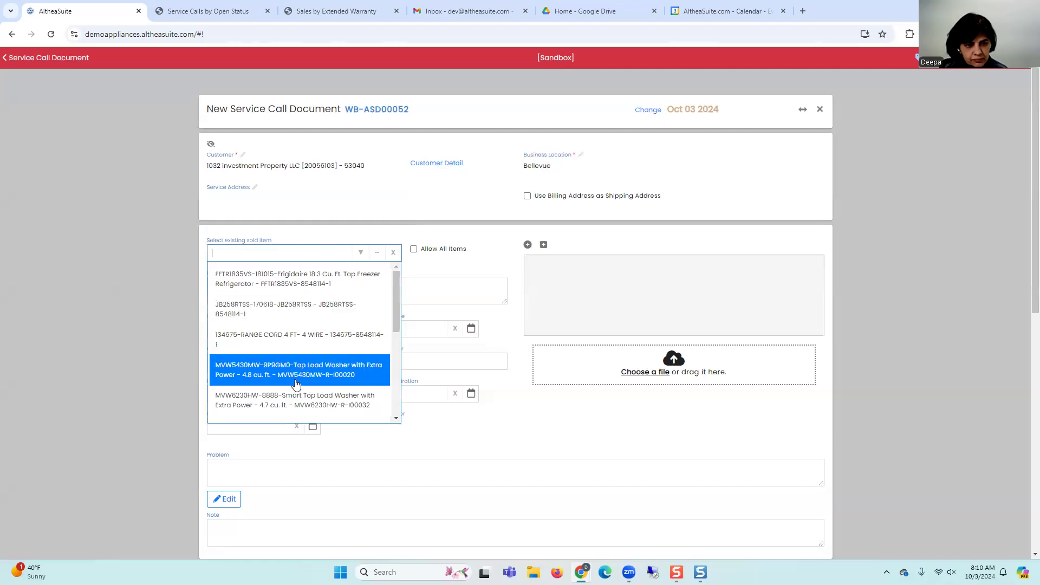
pyautogui.click(290, 390)
pyautogui.scroll(-8, 372, 379)
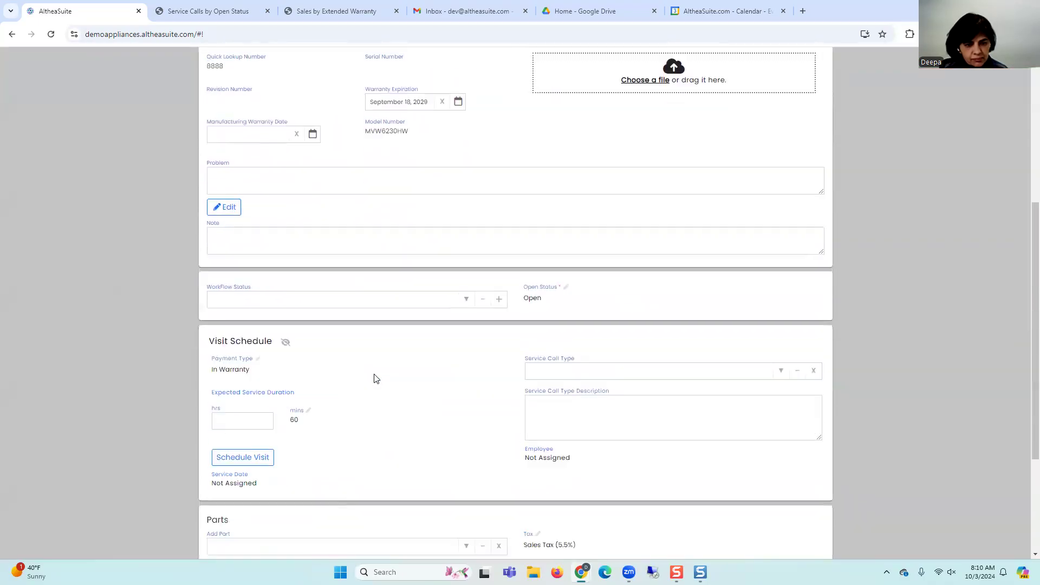
# Step: Enter "Washer not working" as the service call's problem and "Enter from front door" as its note
pyautogui.scroll(3, 373, 369)
pyautogui.scroll(5, 372, 364)
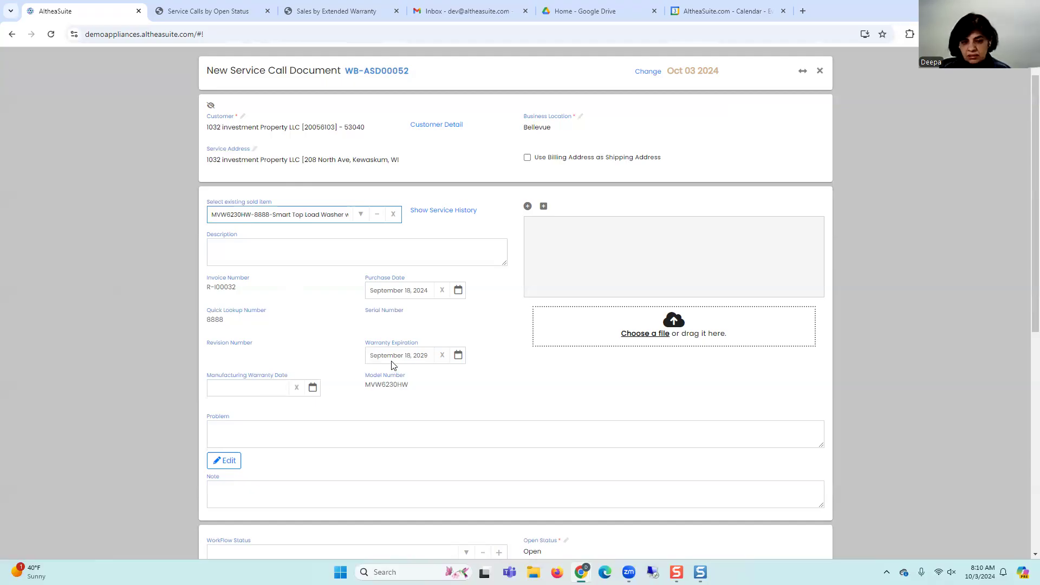
pyautogui.click(295, 430)
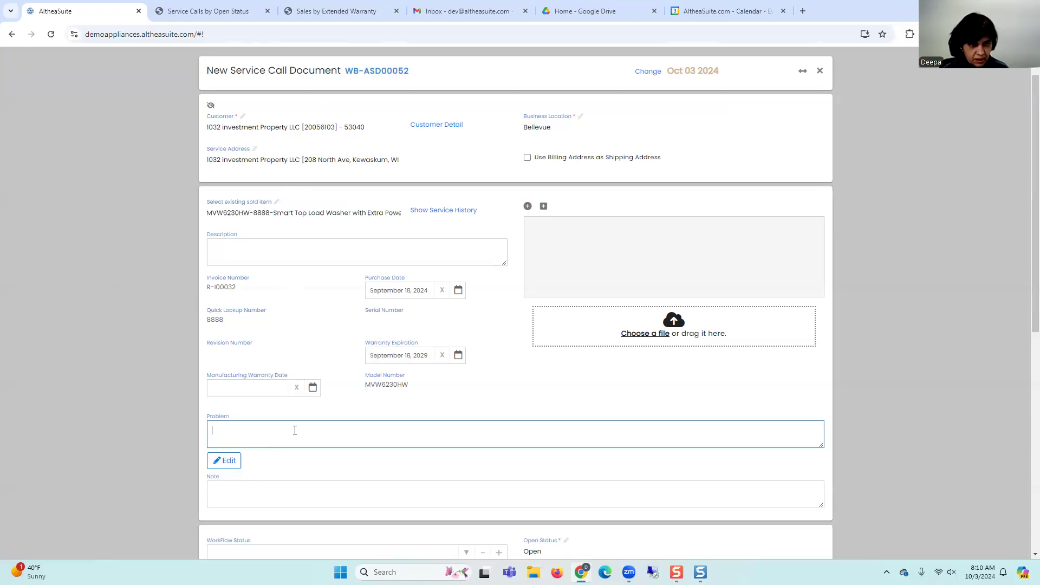
pyautogui.write('Wash')
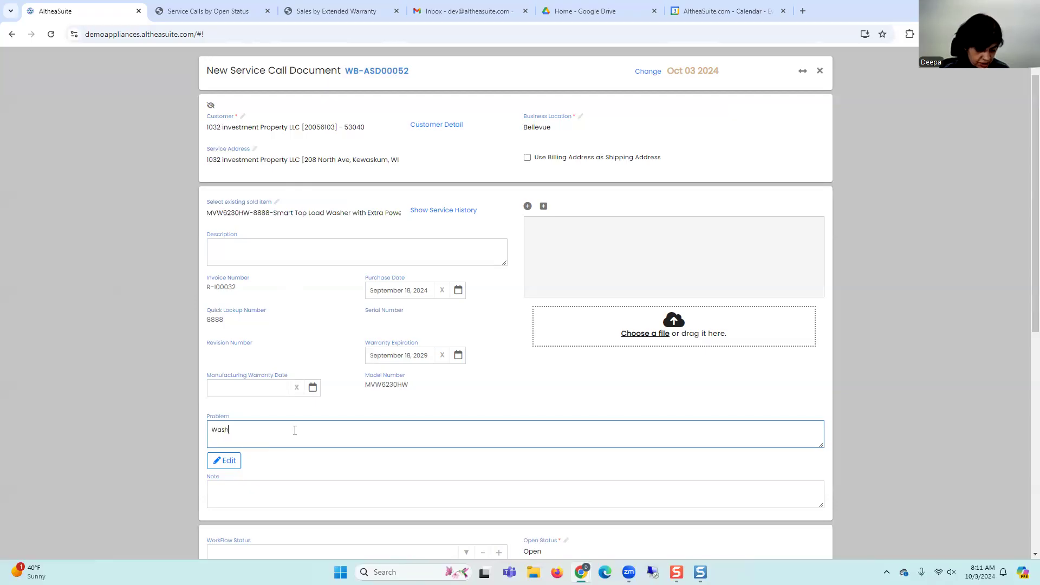
pyautogui.write('er not working')
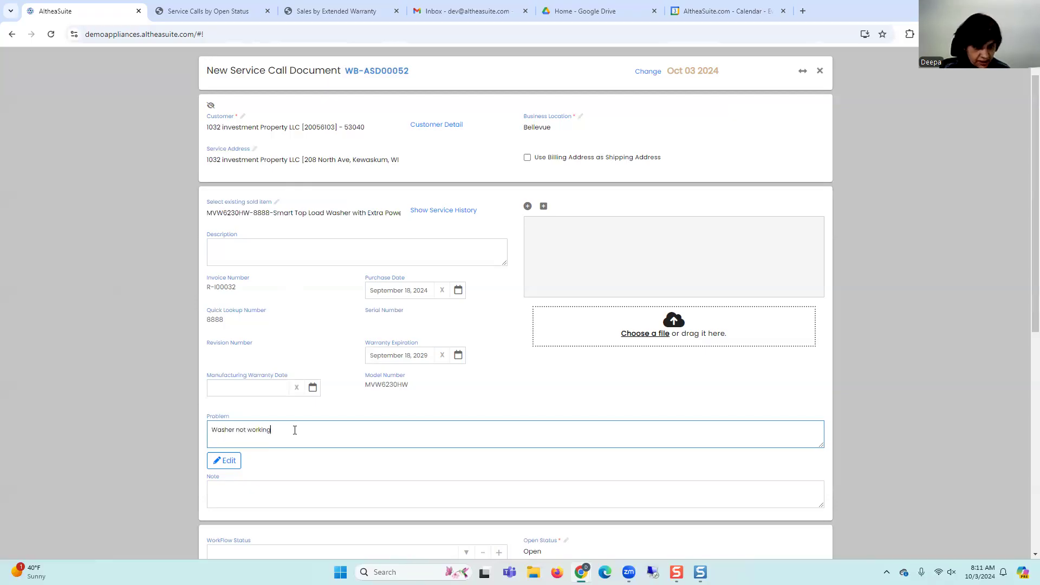
pyautogui.click(279, 490)
pyautogui.scroll(-1, 285, 466)
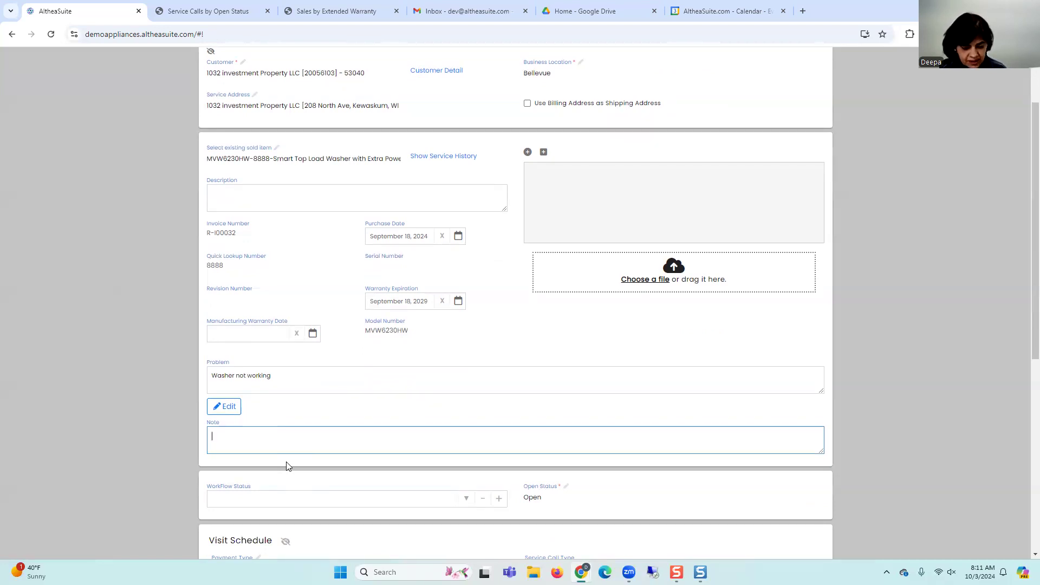
pyautogui.write('E')
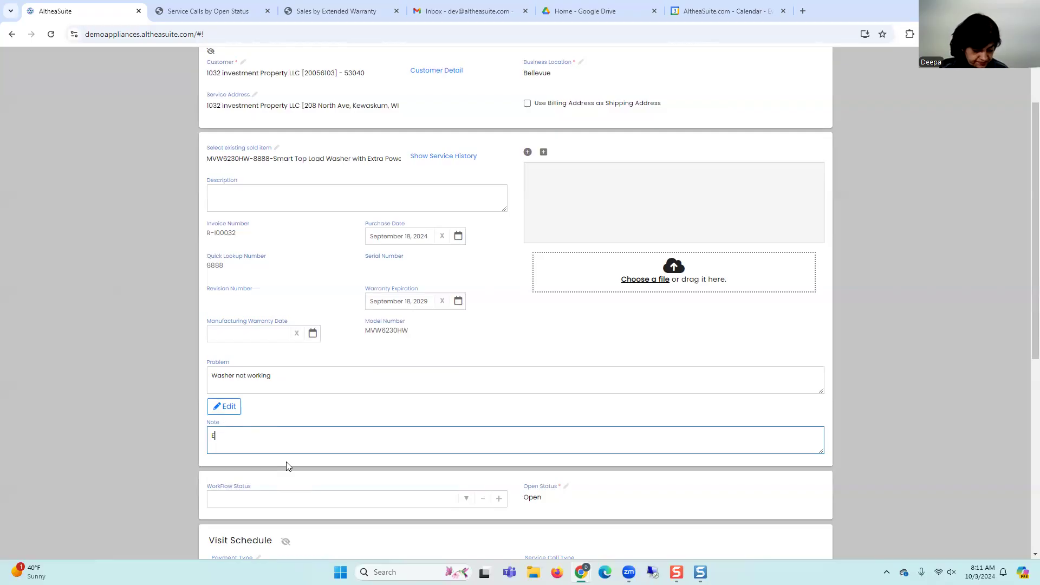
pyautogui.write('nter from front dorror')
# Step: Set the service call's workflow status to Prescreen
pyautogui.scroll(-3, 286, 467)
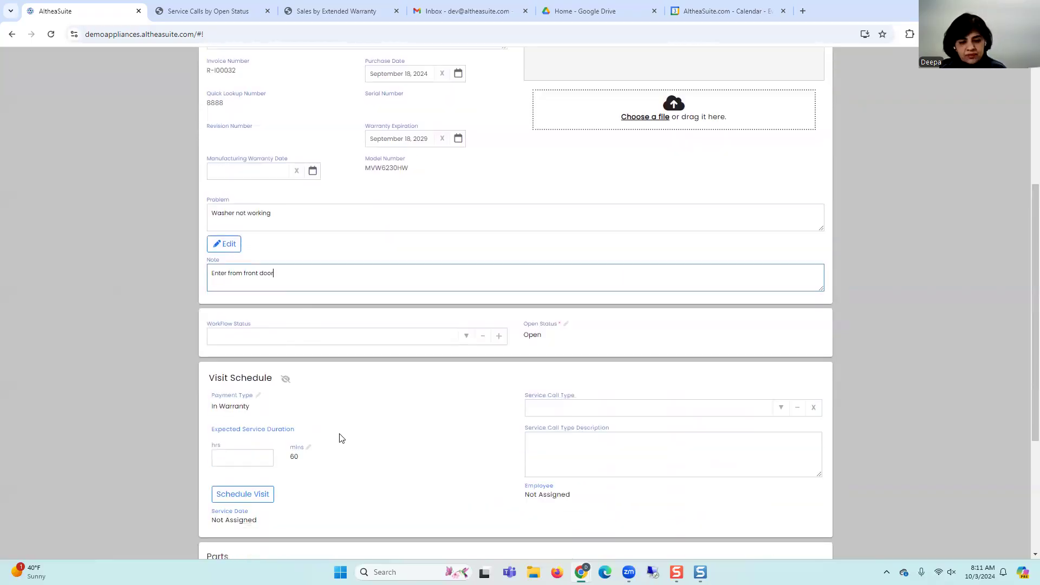
pyautogui.click(462, 336)
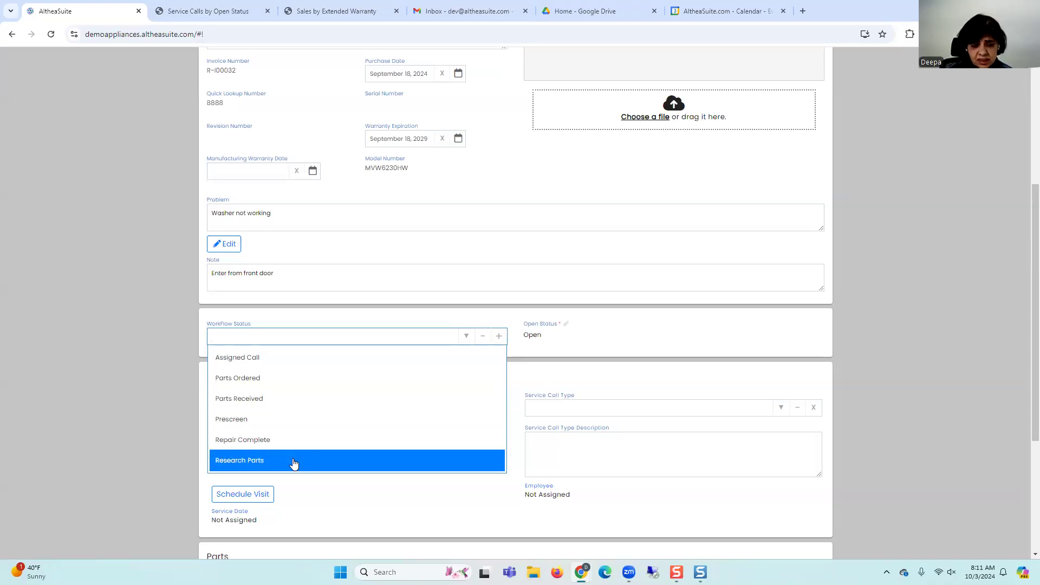
pyautogui.click(277, 420)
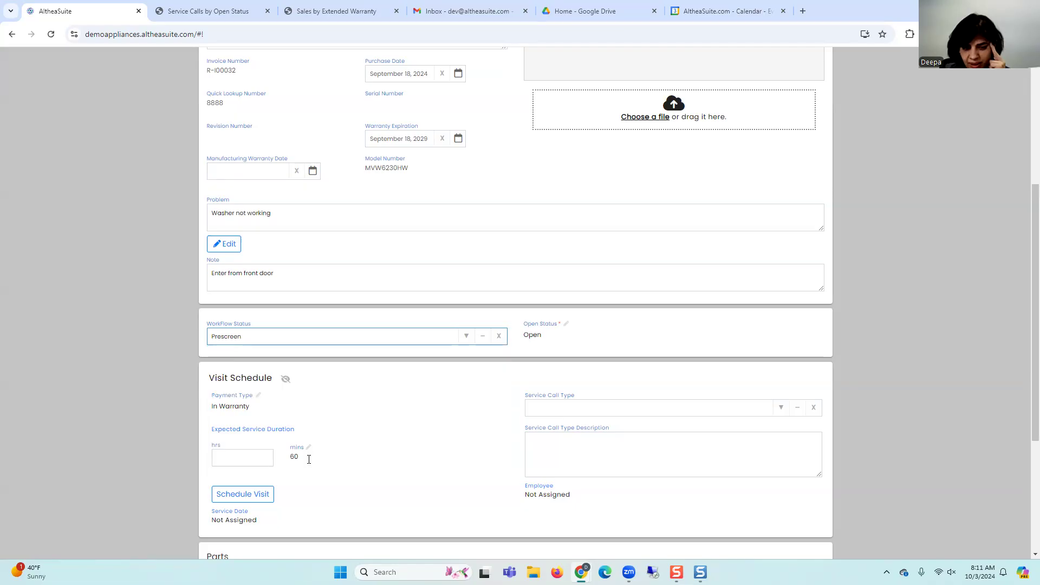
# Step: Look up the available service call types and view the details of RETURN WITH PARTS without choosing one
pyautogui.click(797, 409)
pyautogui.click(327, 193)
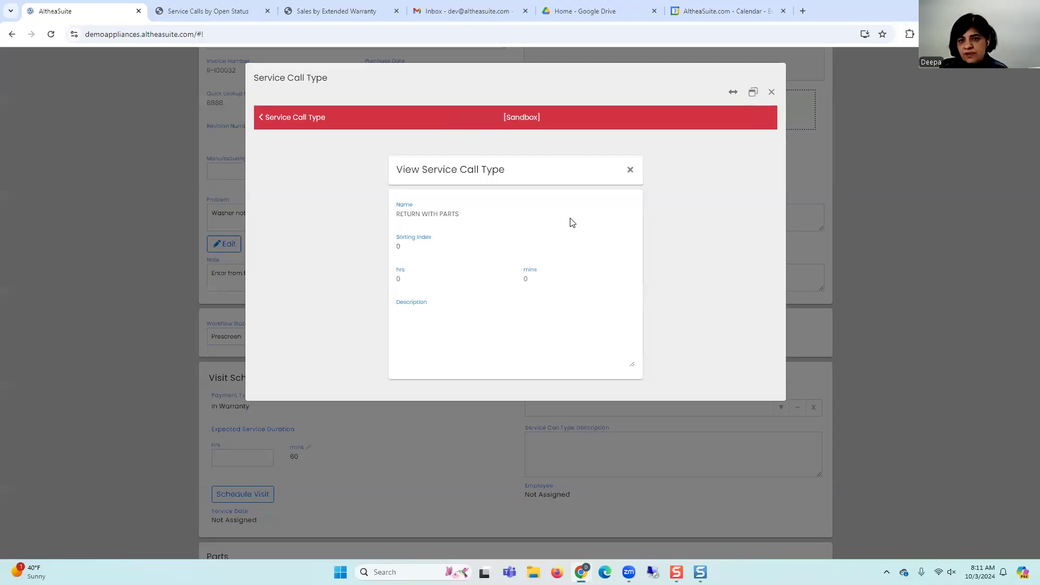
pyautogui.click(771, 92)
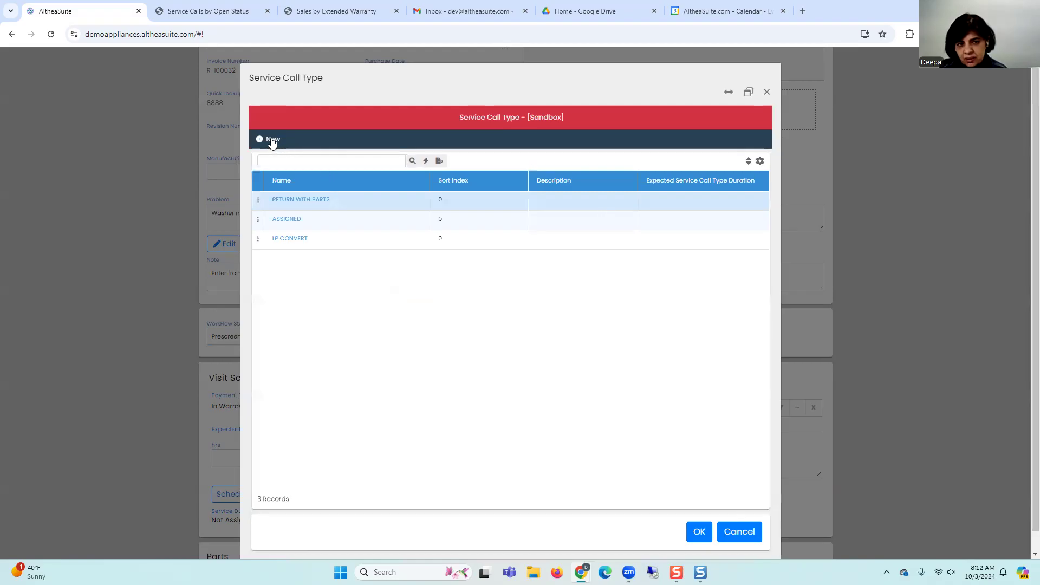
pyautogui.click(766, 92)
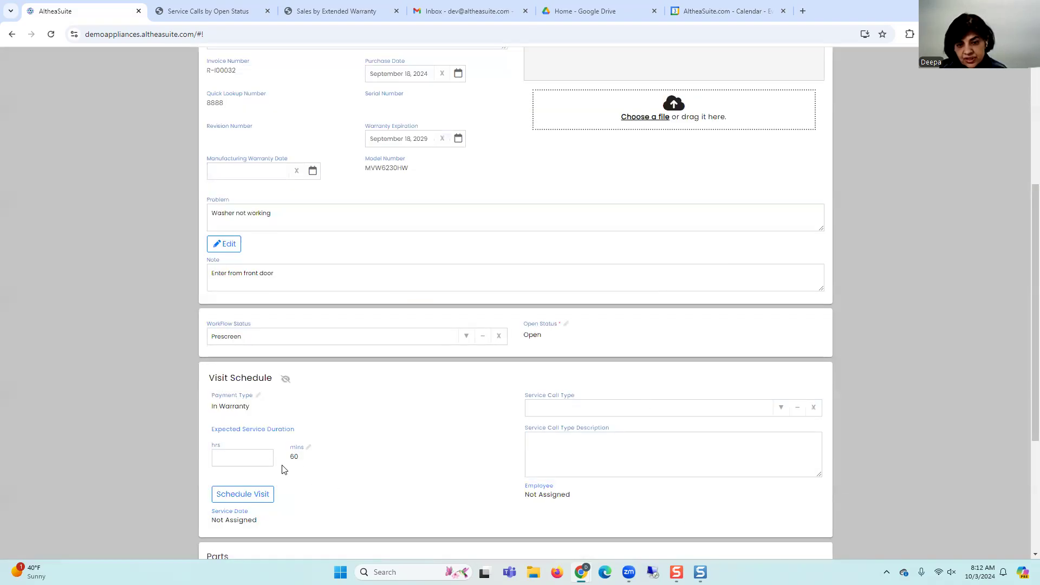
# Step: Start scheduling the visit and limit the availability calendar to the North delivery truck
pyautogui.scroll(-3, 284, 470)
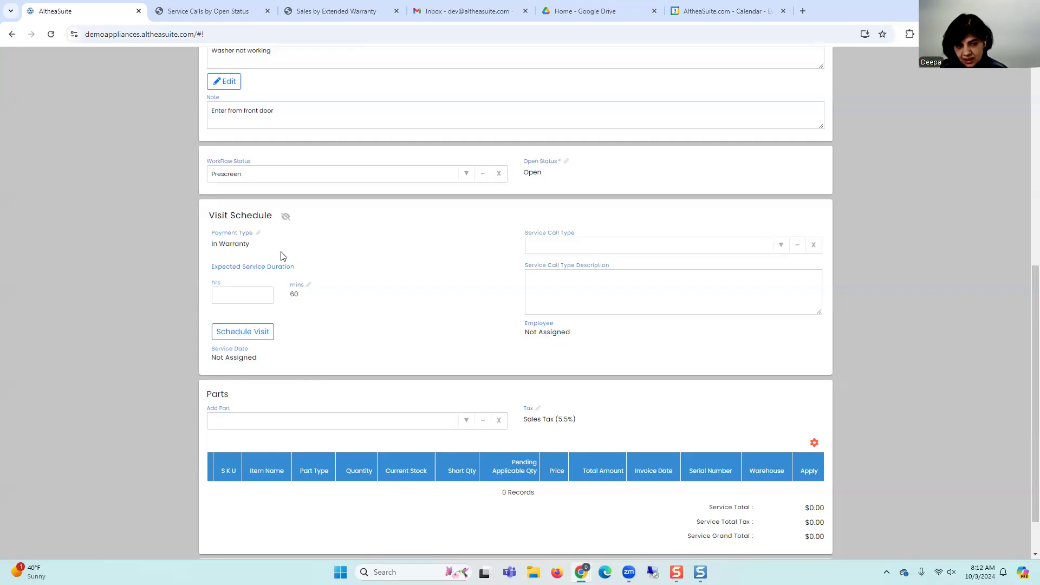
pyautogui.click(244, 336)
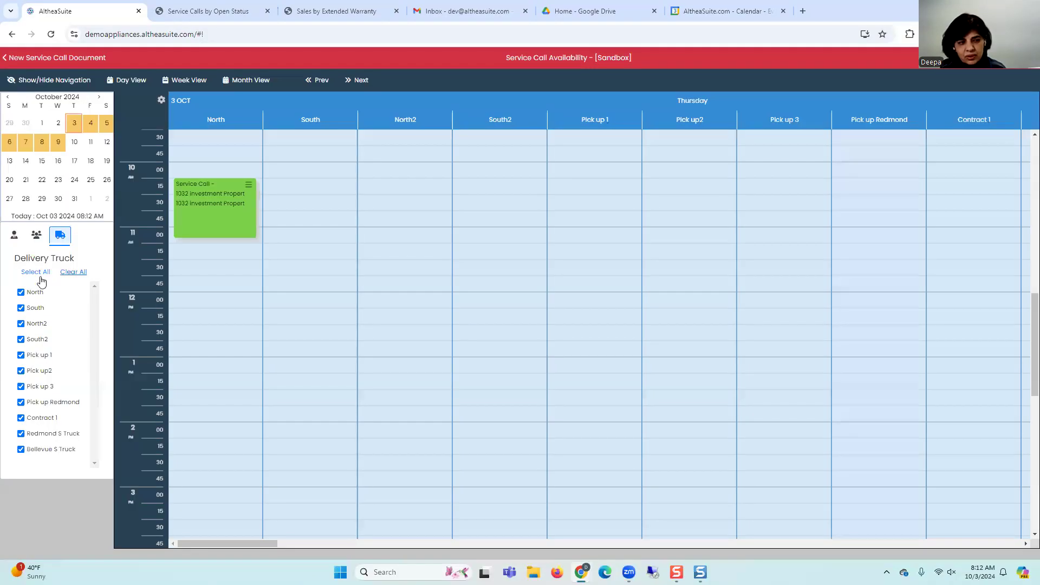
pyautogui.click(72, 272)
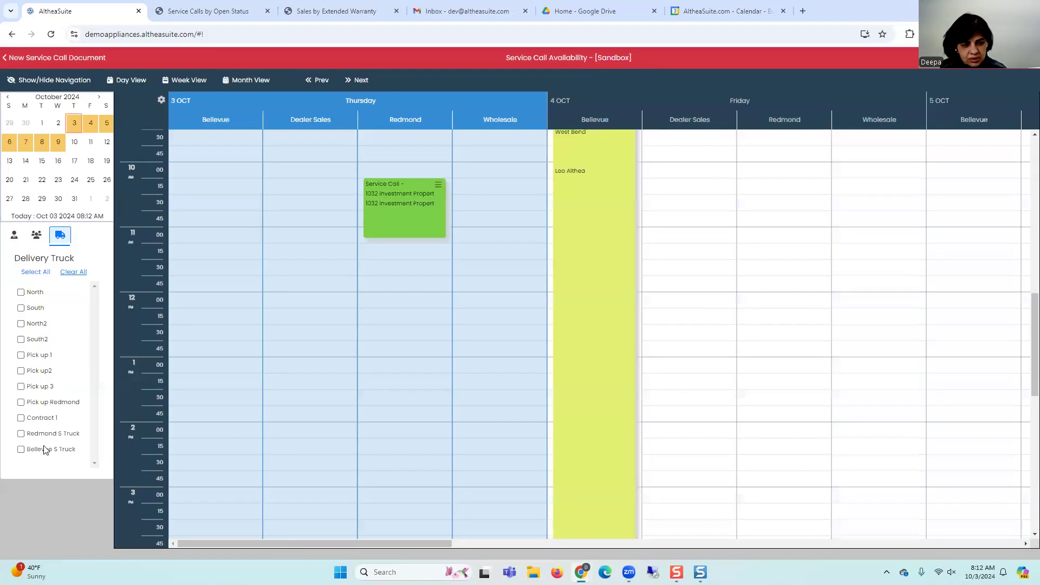
pyautogui.click(34, 294)
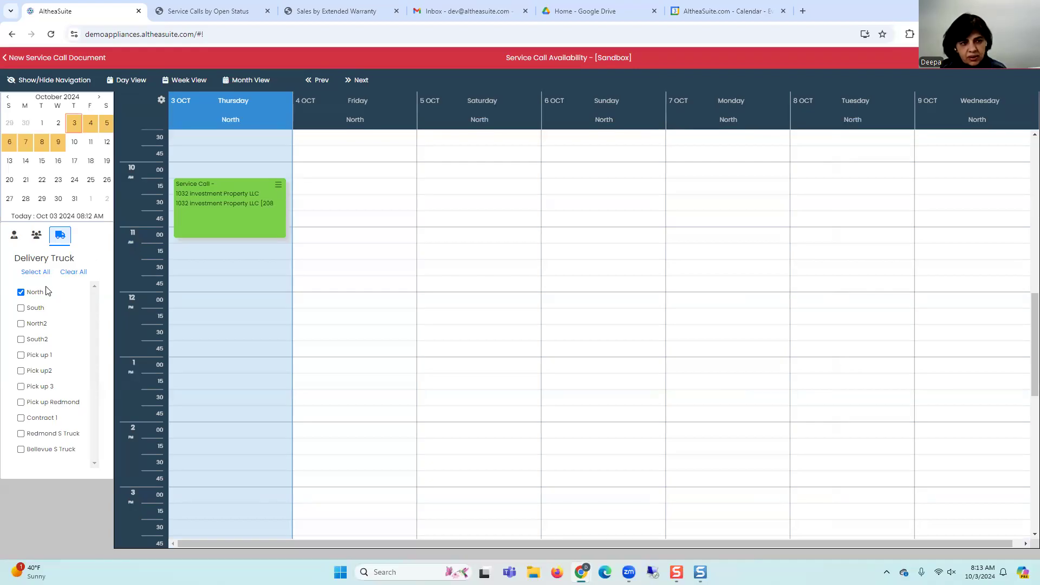
# Step: Create and save a service call request for October 5, 10:15 to 11:15 AM, with 2 delivery slots and an assigned employee
pyautogui.rightClick(439, 196)
pyautogui.click(460, 207)
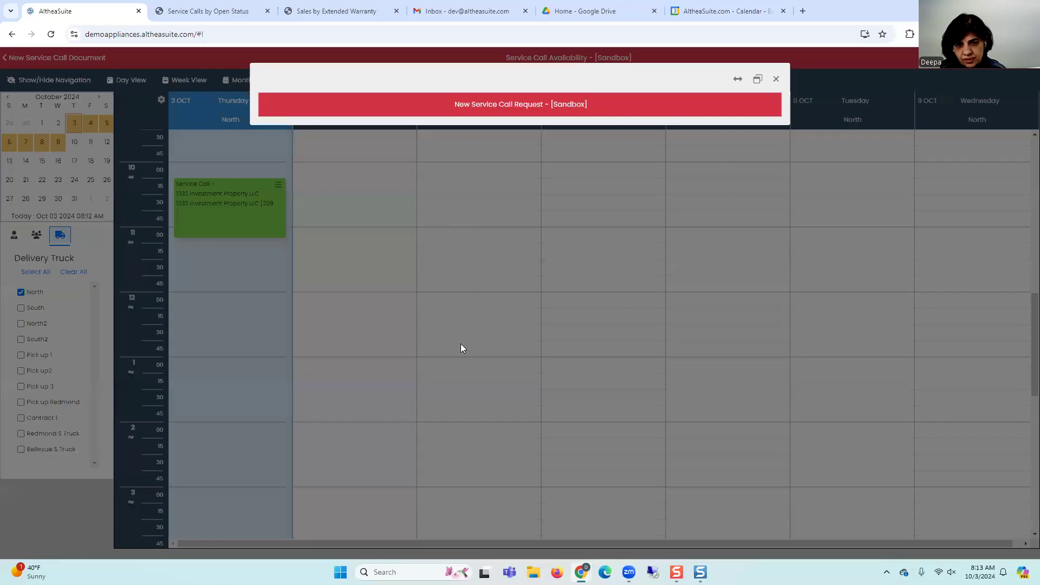
pyautogui.click(615, 285)
pyautogui.write('2')
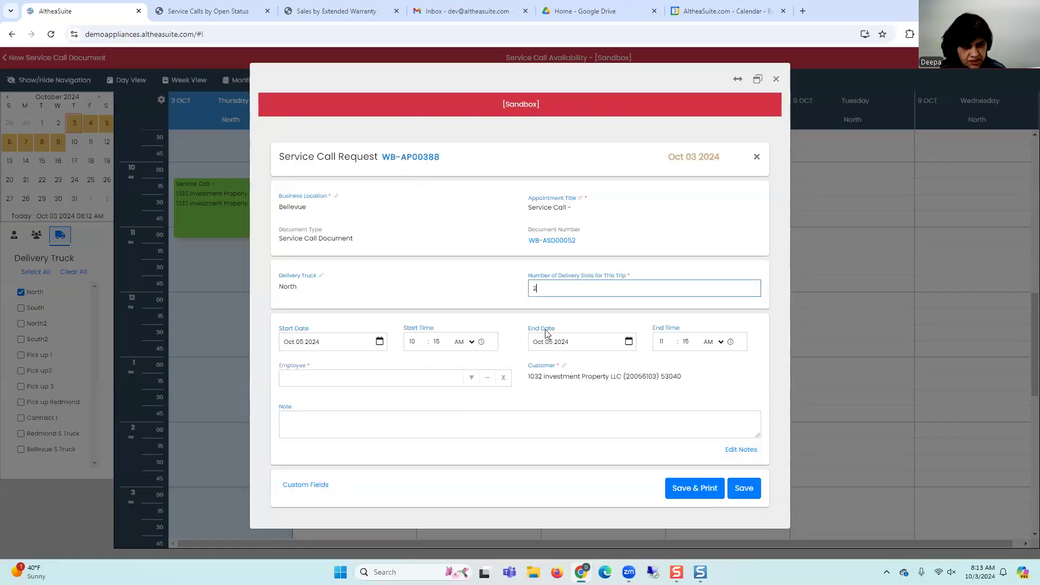
pyautogui.click(472, 377)
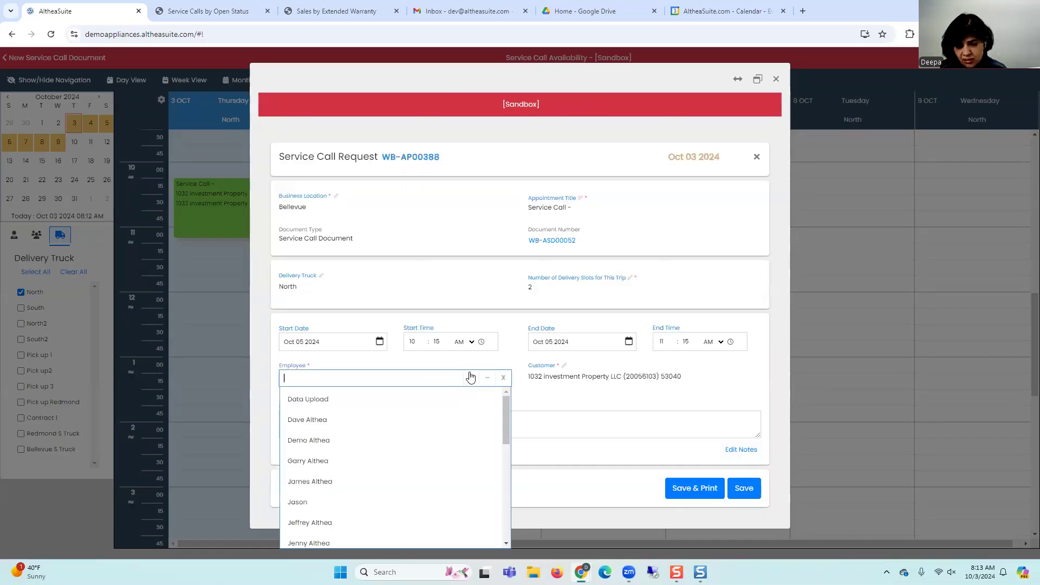
pyautogui.click(423, 289)
pyautogui.click(472, 381)
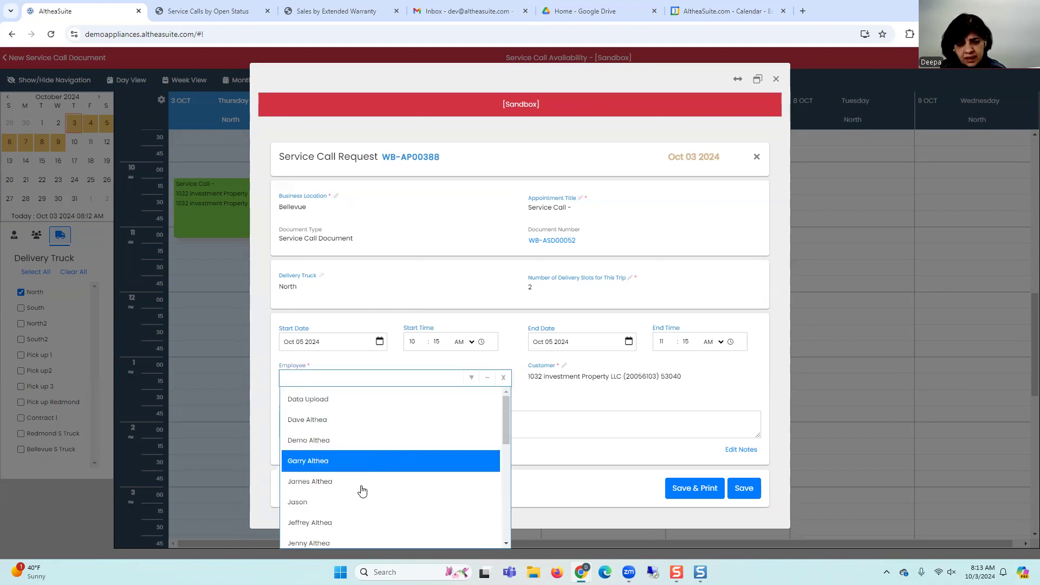
pyautogui.click(347, 501)
pyautogui.click(743, 505)
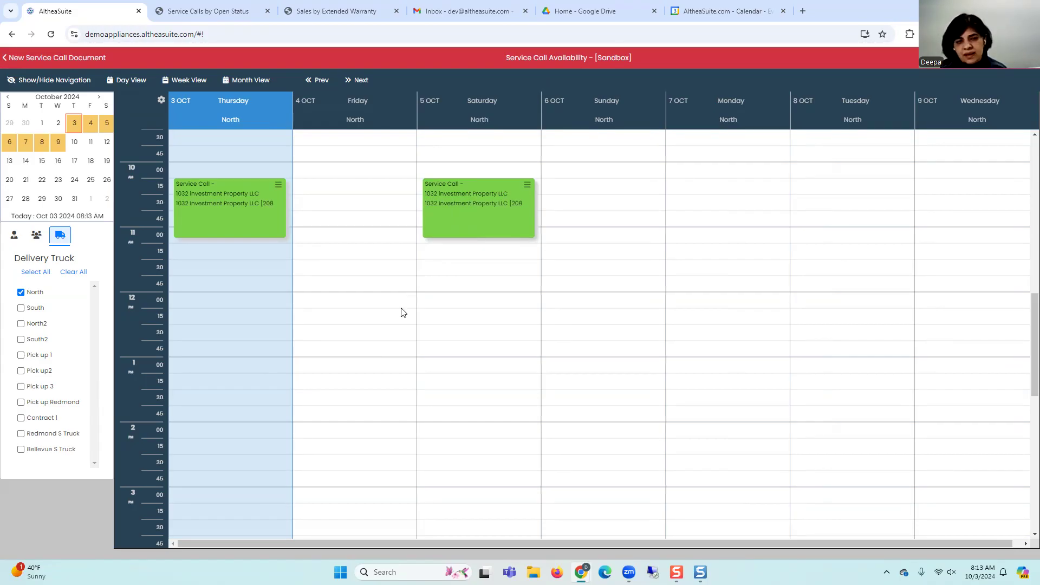
# Step: Check the October 5 appointment's available actions, return to the new service call document and save it
pyautogui.click(524, 185)
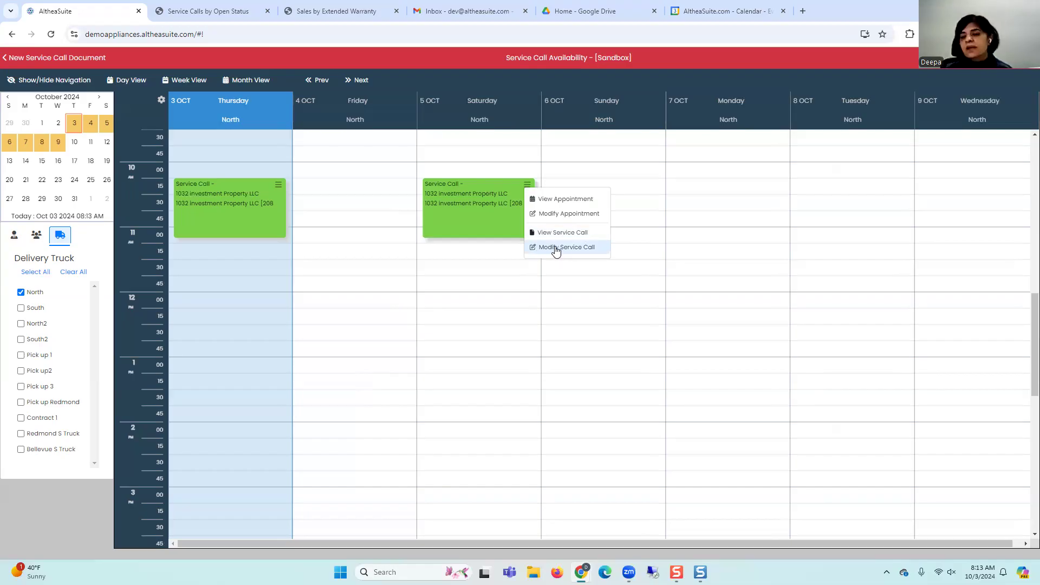
pyautogui.click(13, 62)
pyautogui.scroll(-10, 393, 325)
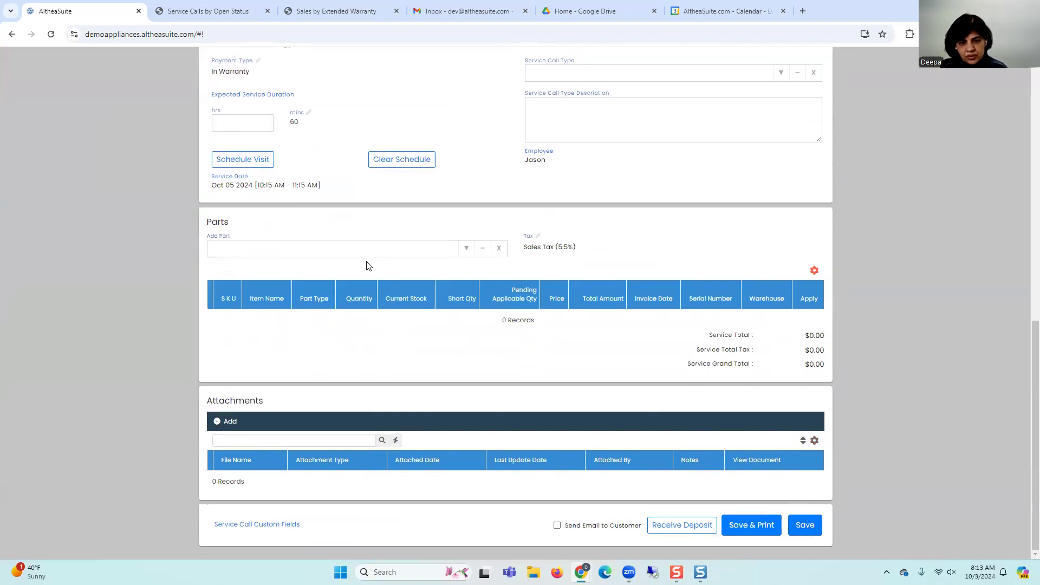
pyautogui.click(805, 525)
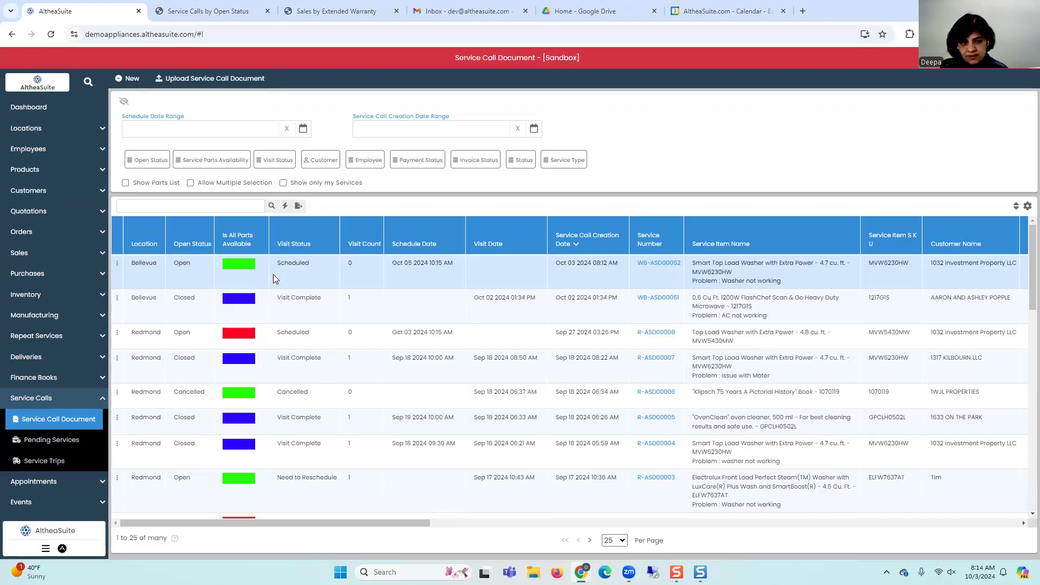
# Step: Open the October 5 service call for modification from the appointments calendar and review its details and visit schedule
pyautogui.click(36, 484)
pyautogui.click(40, 501)
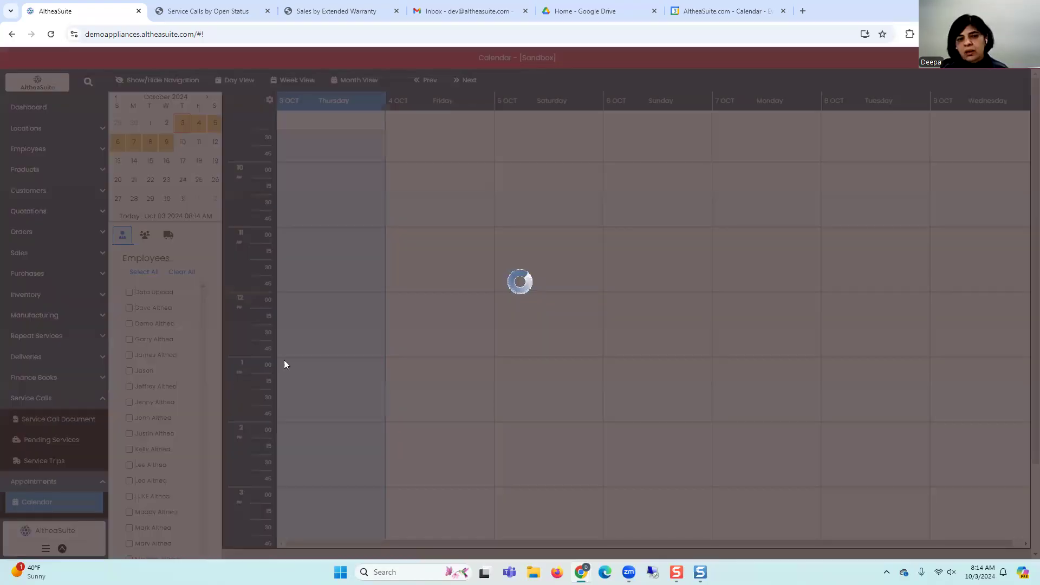
pyautogui.moveTo(367, 540); pyautogui.dragTo(456, 542)
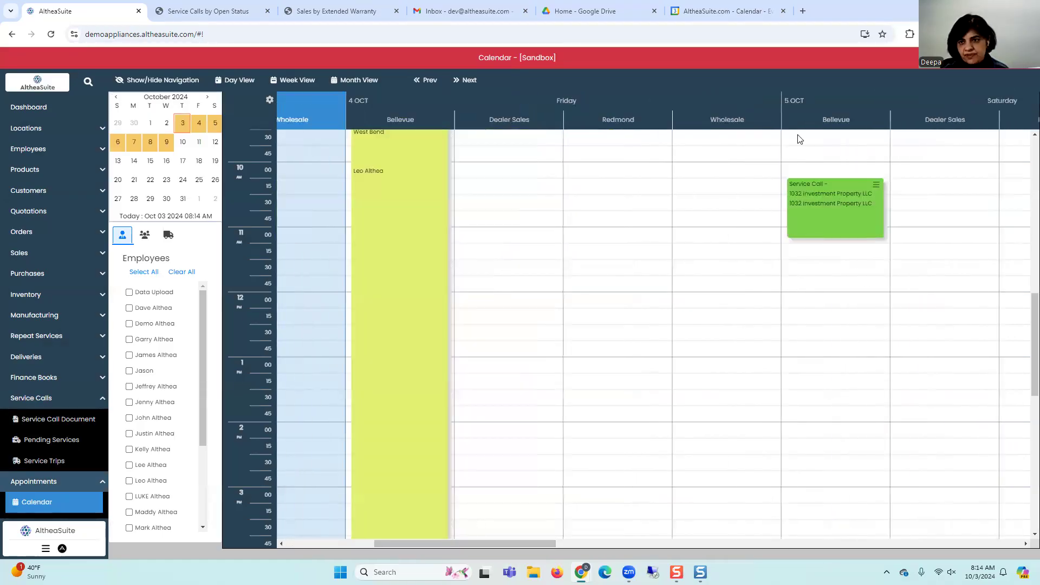
pyautogui.click(875, 185)
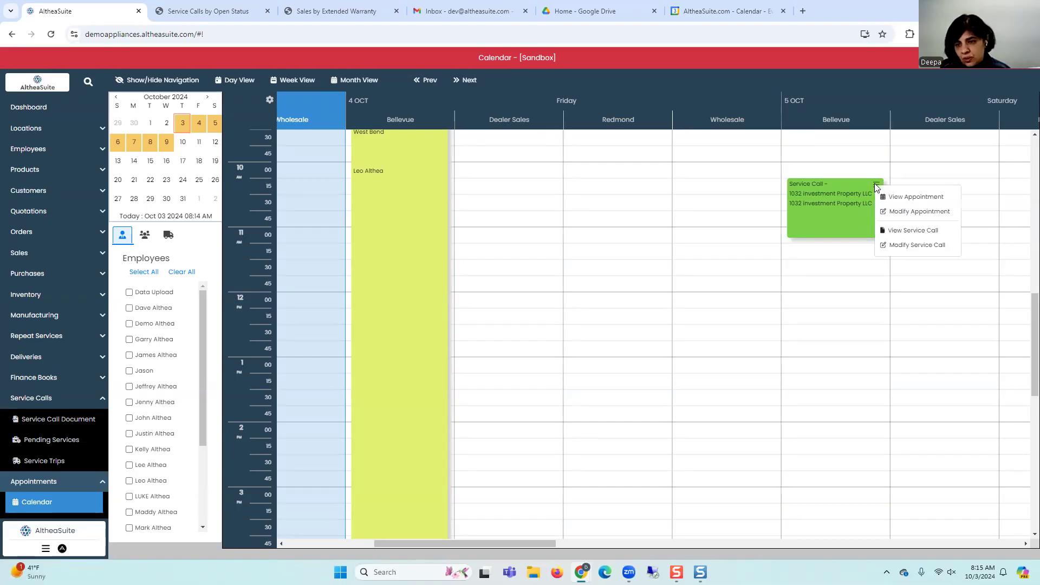
pyautogui.click(896, 246)
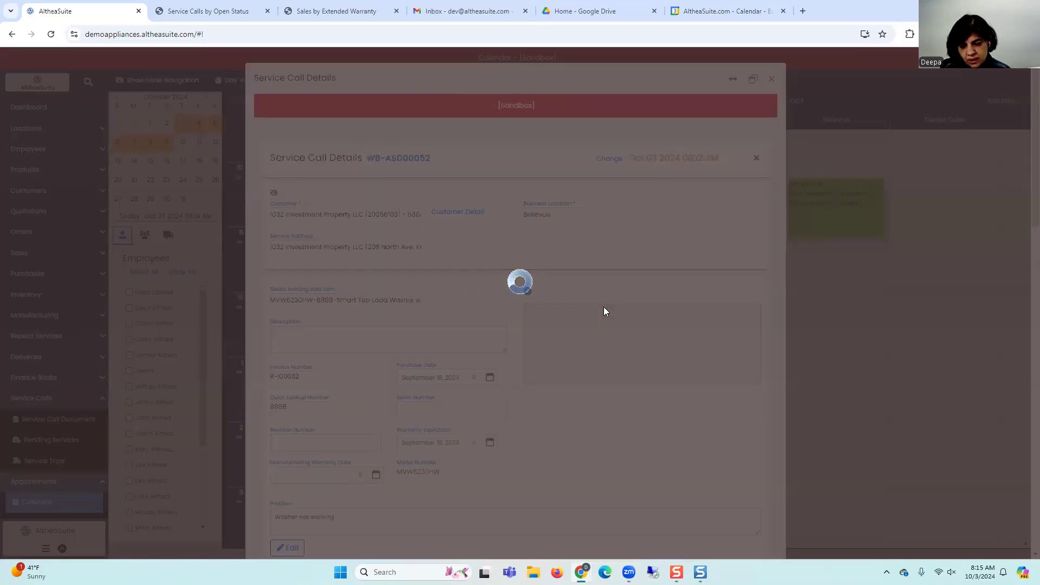
pyautogui.scroll(-3, 340, 360)
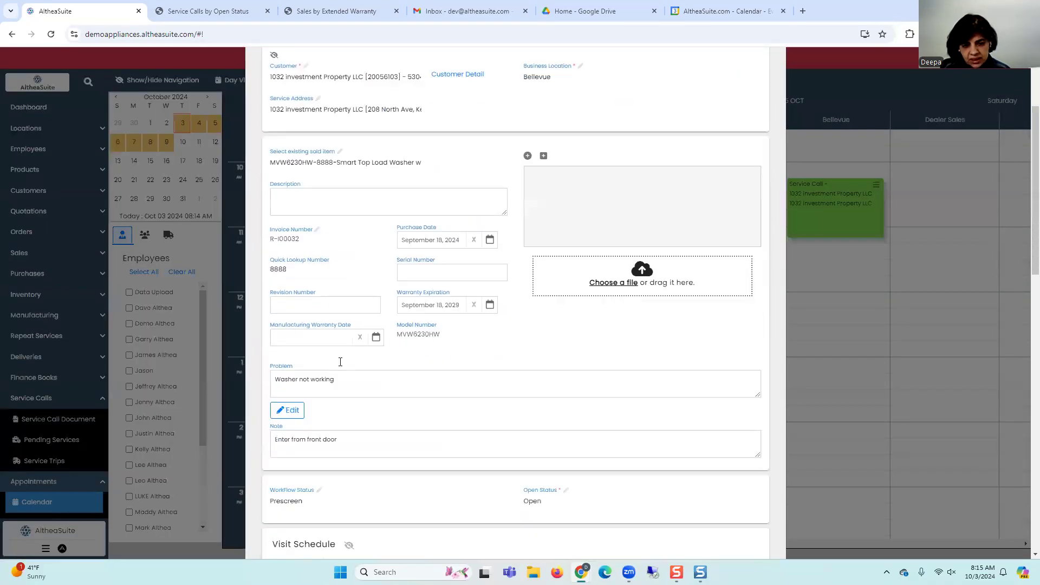
pyautogui.scroll(-4, 369, 363)
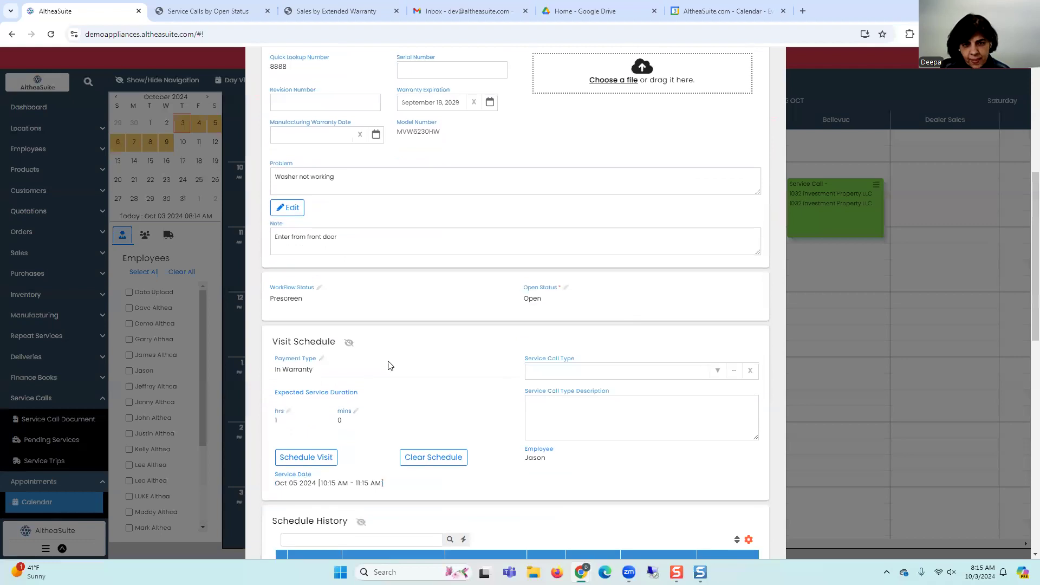
pyautogui.scroll(6, 461, 281)
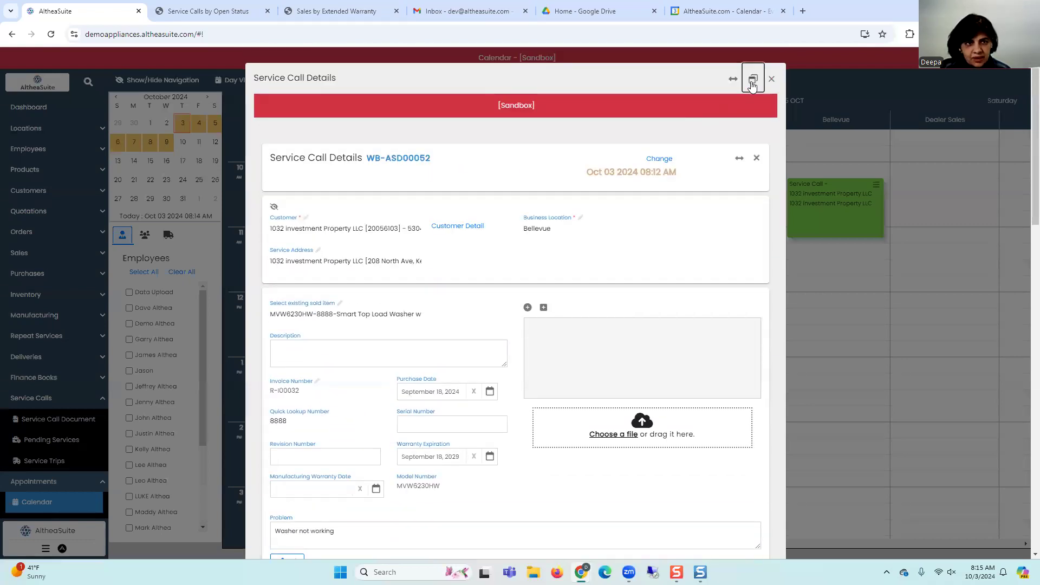
# Step: Open the service call document list in a separate window and view the actions available for the newest service call
pyautogui.click(753, 79)
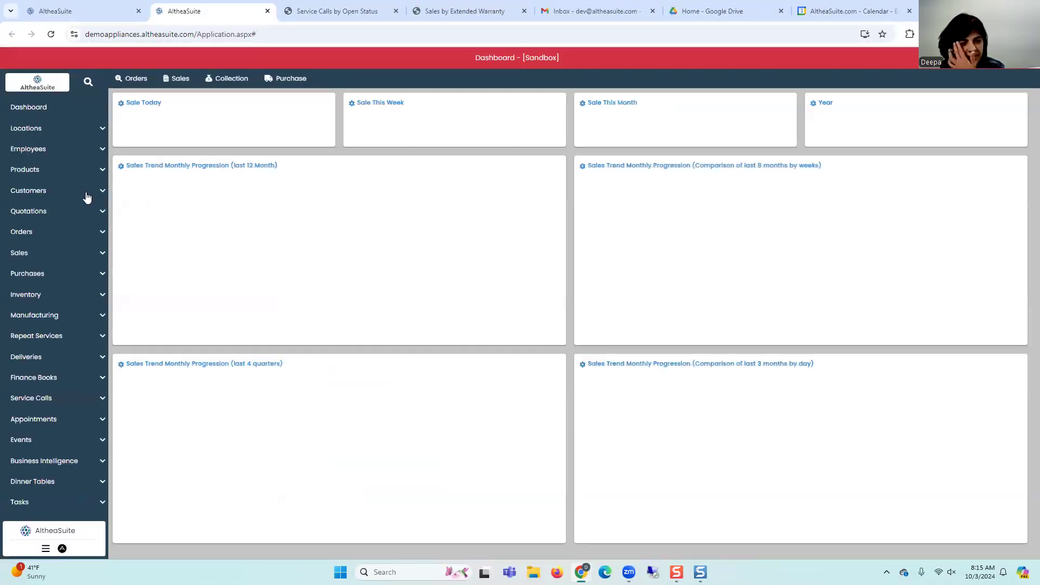
pyautogui.click(41, 399)
pyautogui.click(44, 421)
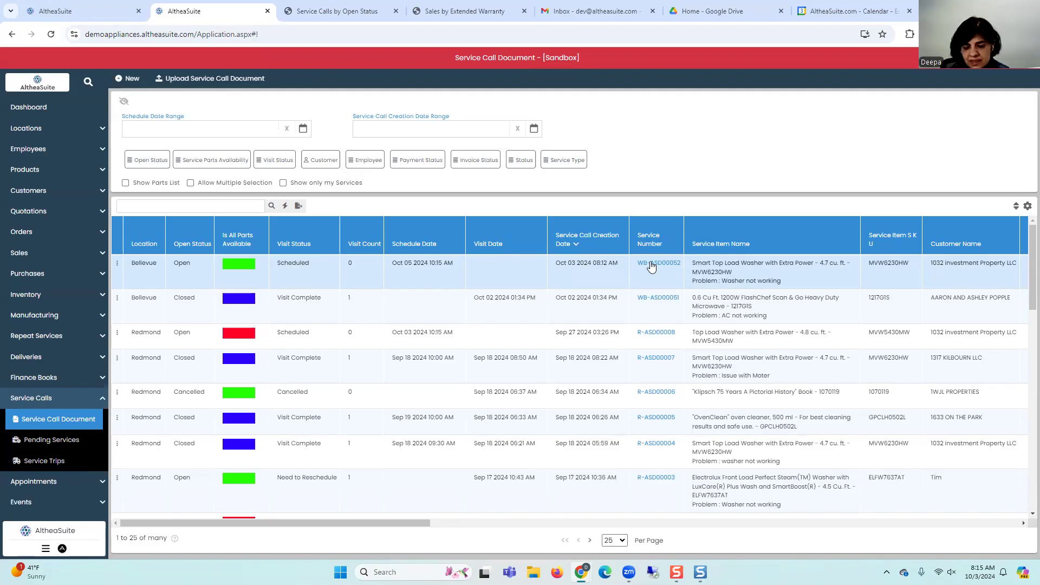
pyautogui.click(116, 264)
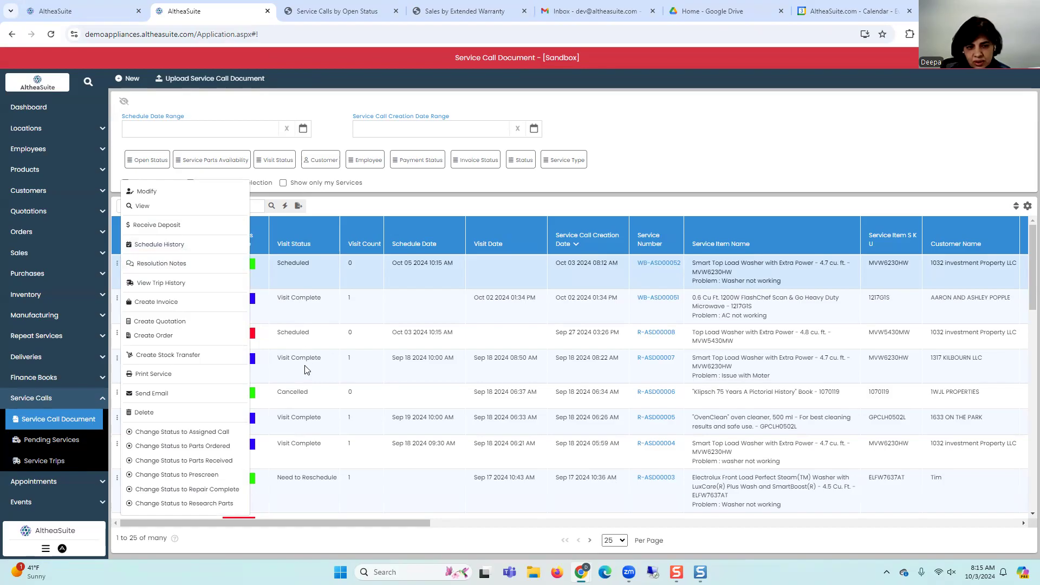
pyautogui.click(317, 459)
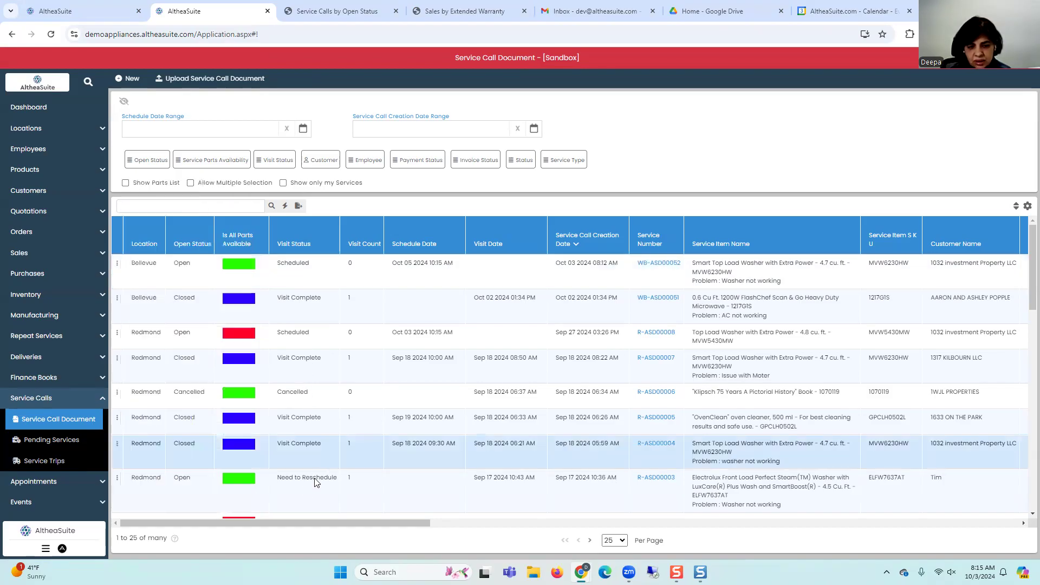
# Step: View the actions available for the "Need to Reschedule" service call and examine the service address and employee columns of the list
pyautogui.click(298, 485)
pyautogui.click(117, 477)
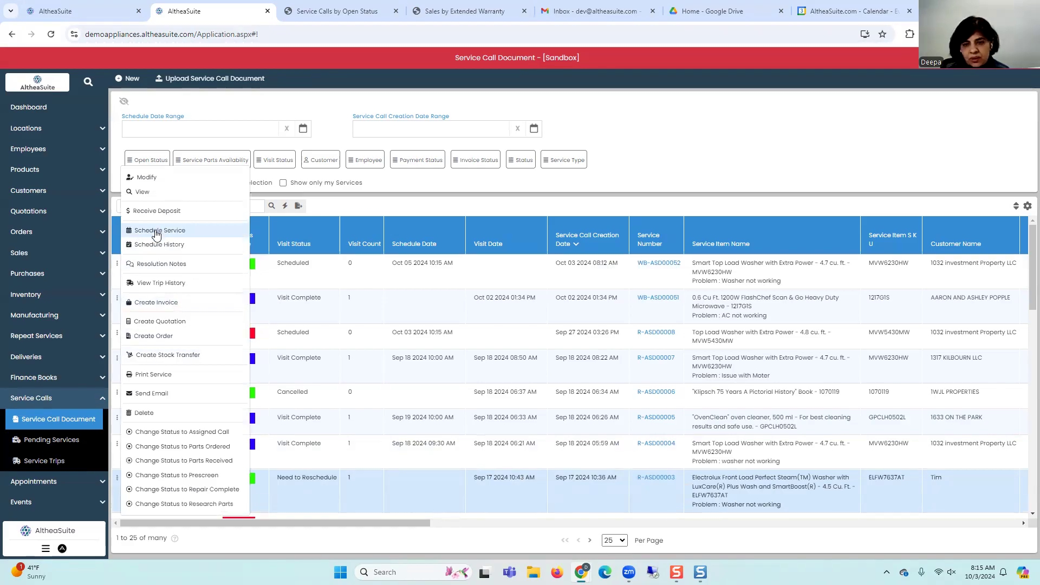
pyautogui.click(724, 288)
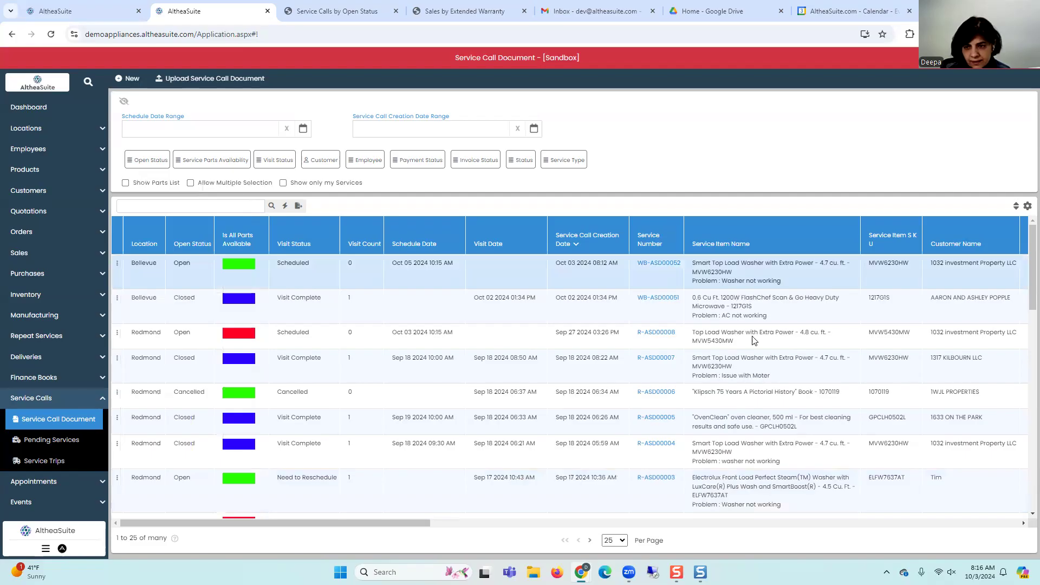
pyautogui.moveTo(423, 524); pyautogui.dragTo(505, 525)
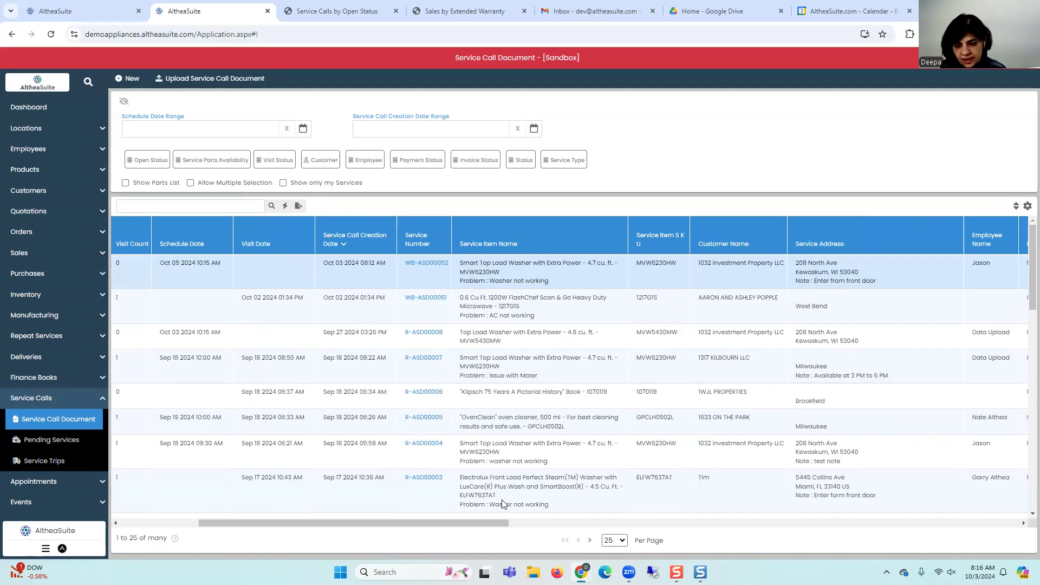
# Step: Return to the October 5 service call details and save the comment "visited , part applied" in its notes
pyautogui.click(56, 12)
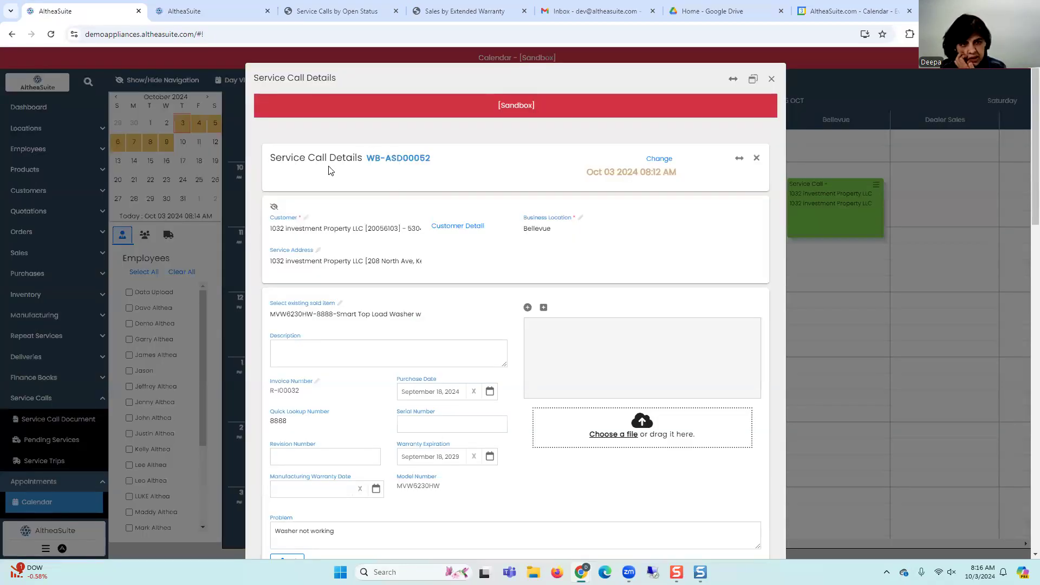
pyautogui.scroll(-4, 383, 217)
pyautogui.scroll(-7, 383, 218)
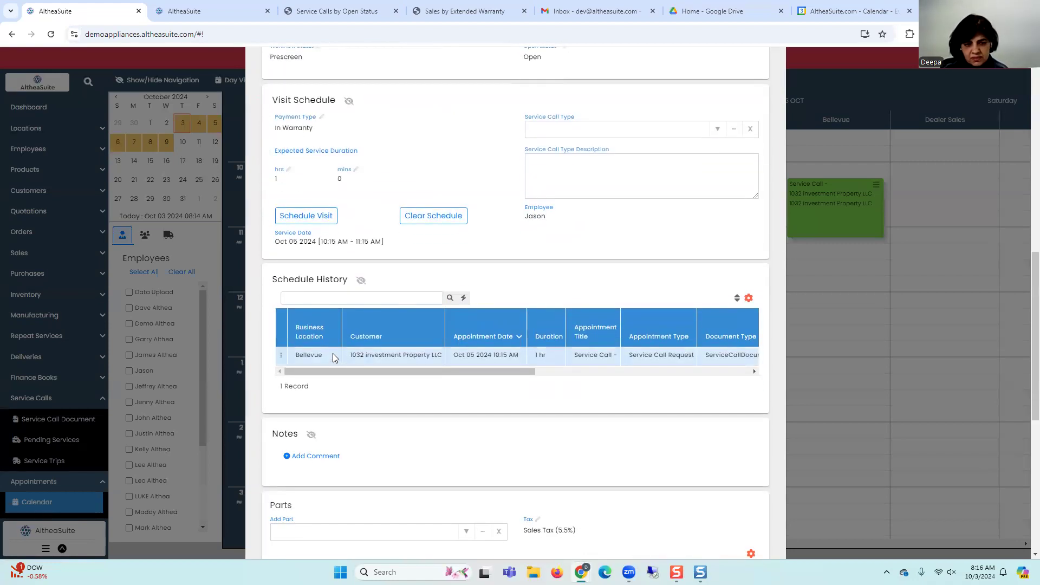
pyautogui.scroll(-3, 333, 353)
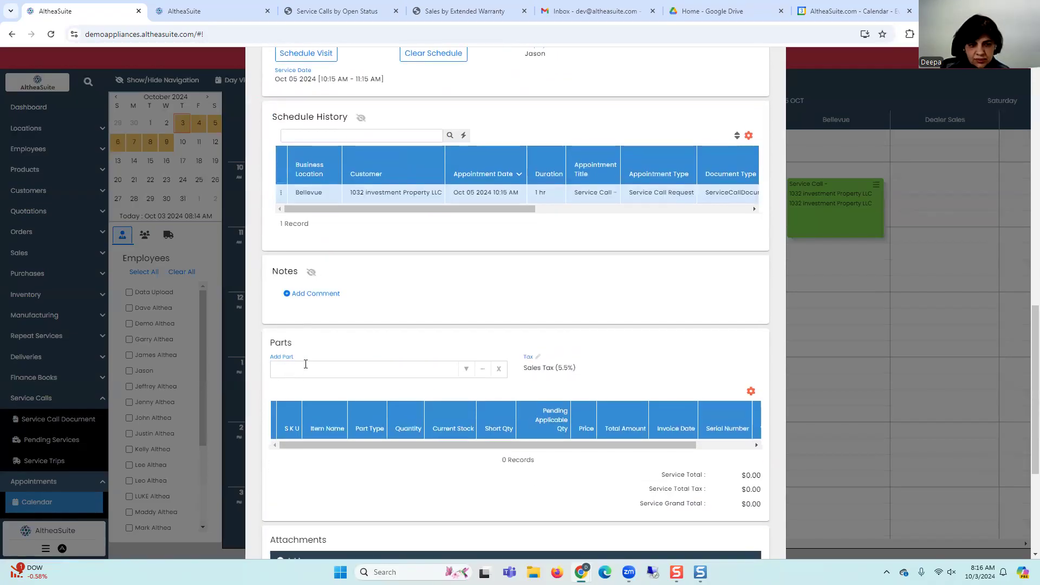
pyautogui.scroll(2, 308, 366)
pyautogui.click(290, 402)
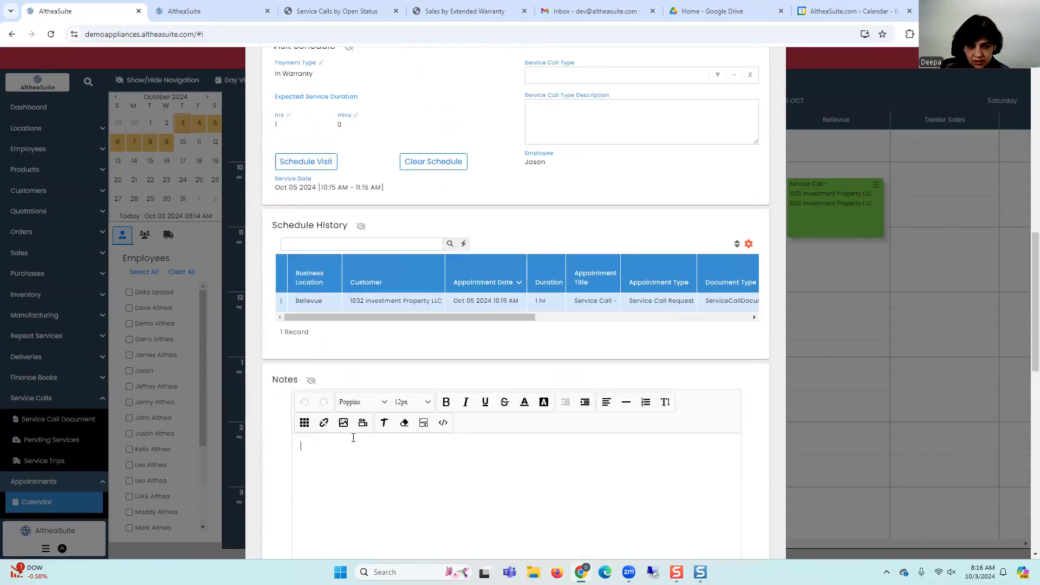
pyautogui.write('visit')
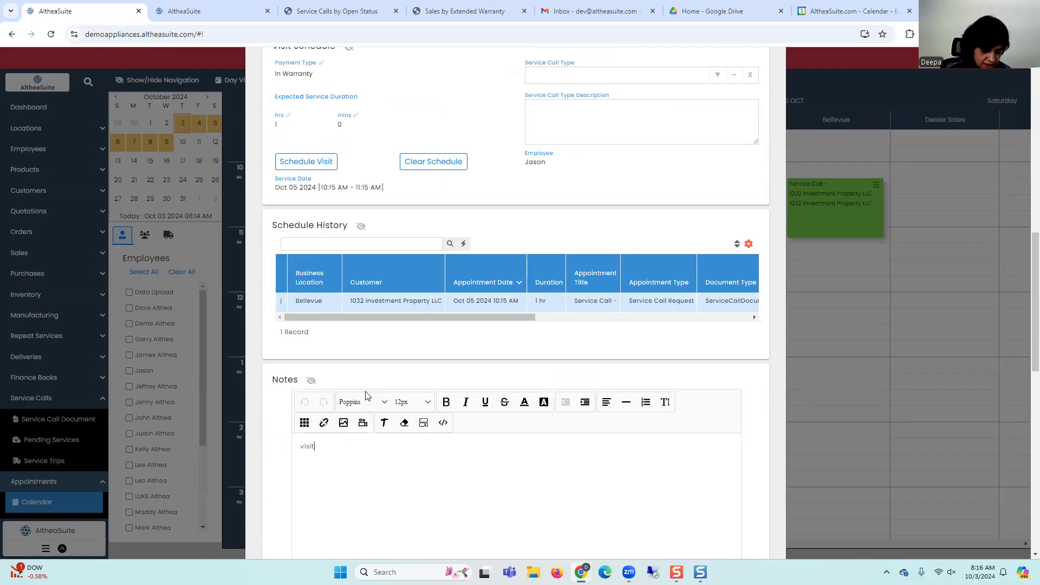
pyautogui.write('ed , part applied')
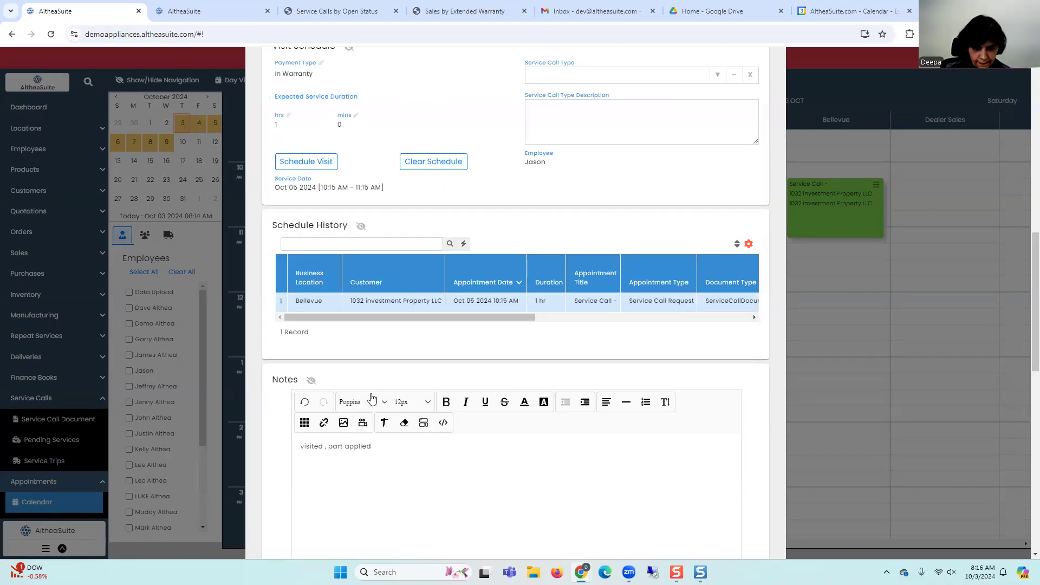
pyautogui.scroll(-3, 363, 412)
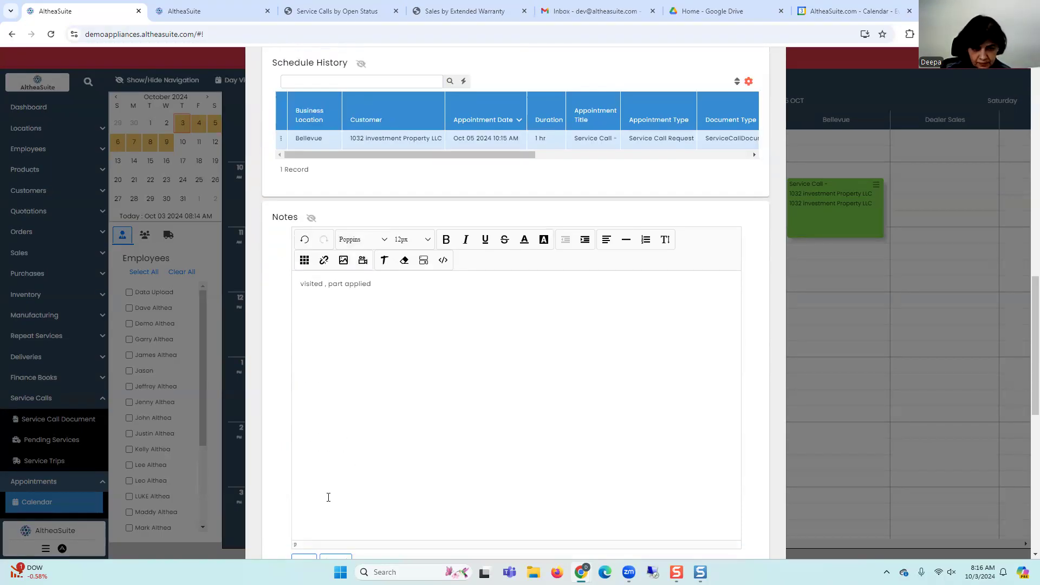
pyautogui.click(307, 561)
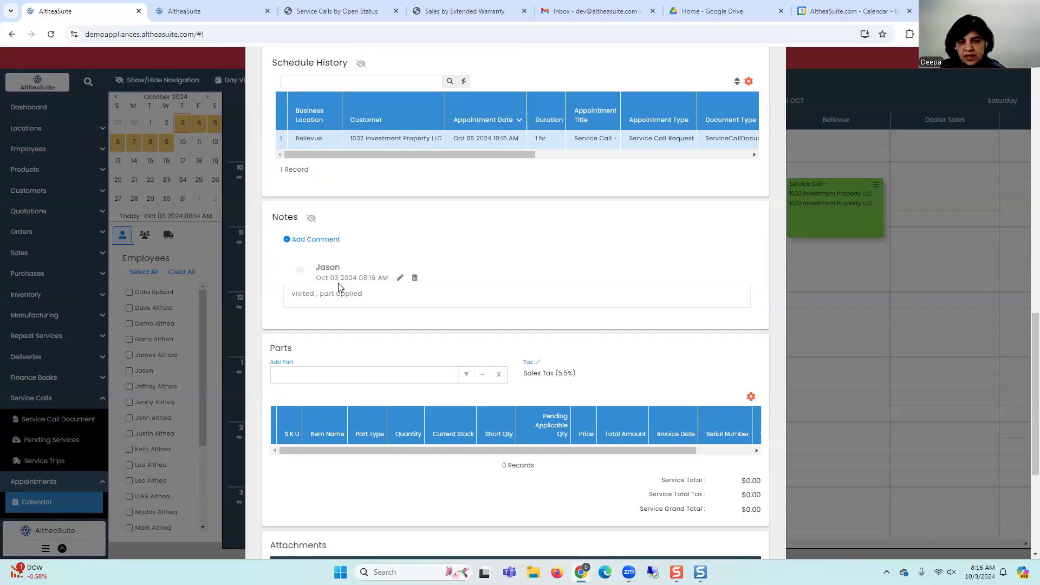
# Step: Find and add the part Part1 - T00046 to the service call
pyautogui.click(312, 371)
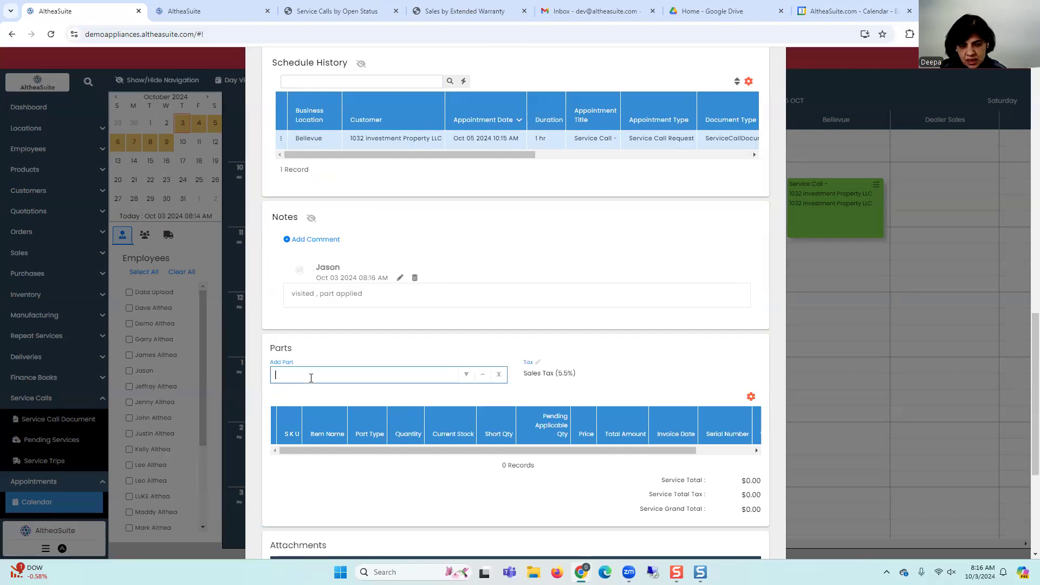
pyautogui.write('pa')
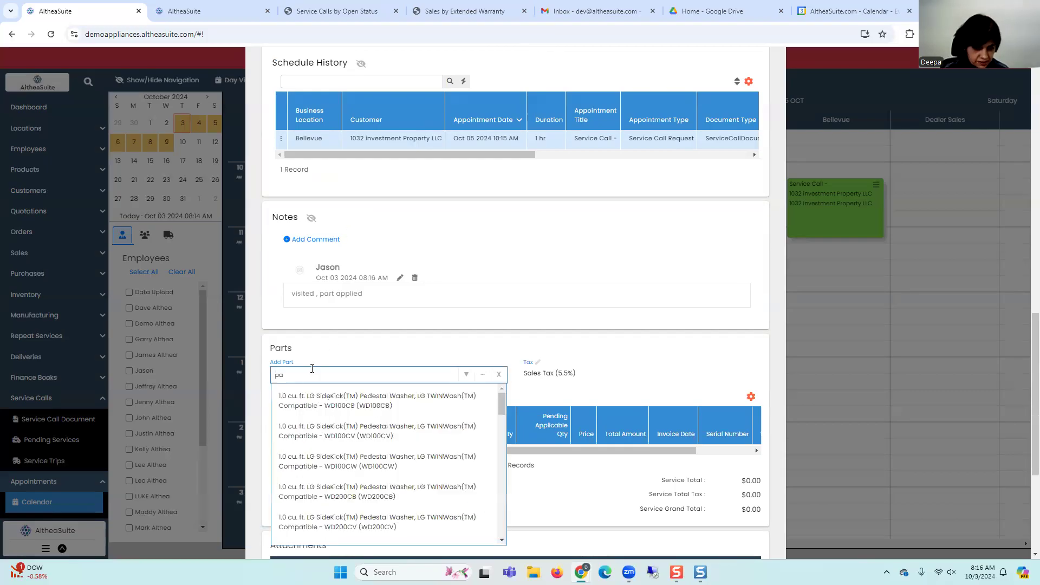
pyautogui.write('rt1')
pyautogui.click(307, 396)
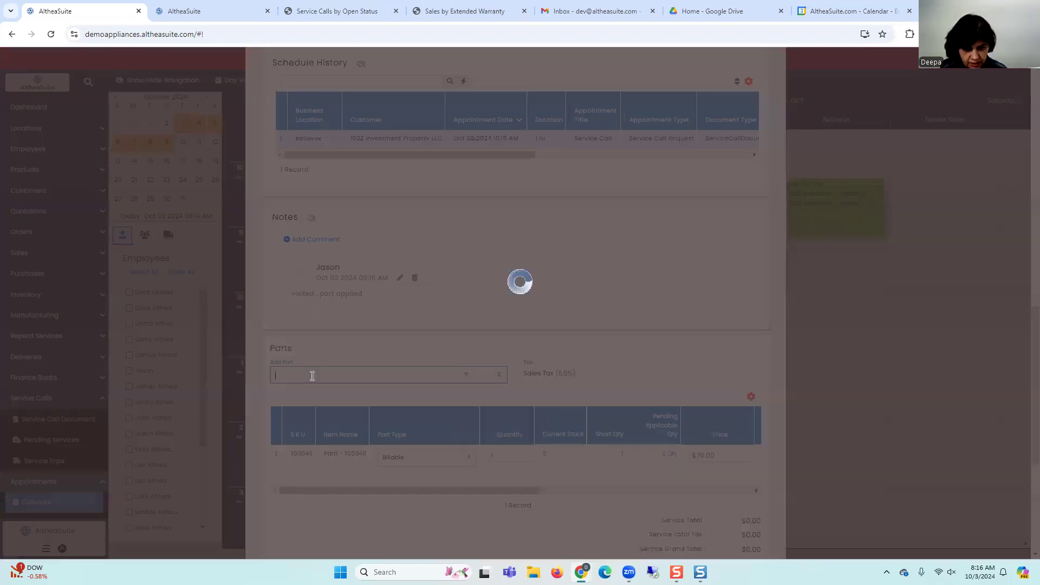
# Step: Search the parts for "service,part" and add Part Service charges - T00048 to the service call
pyautogui.write('ser')
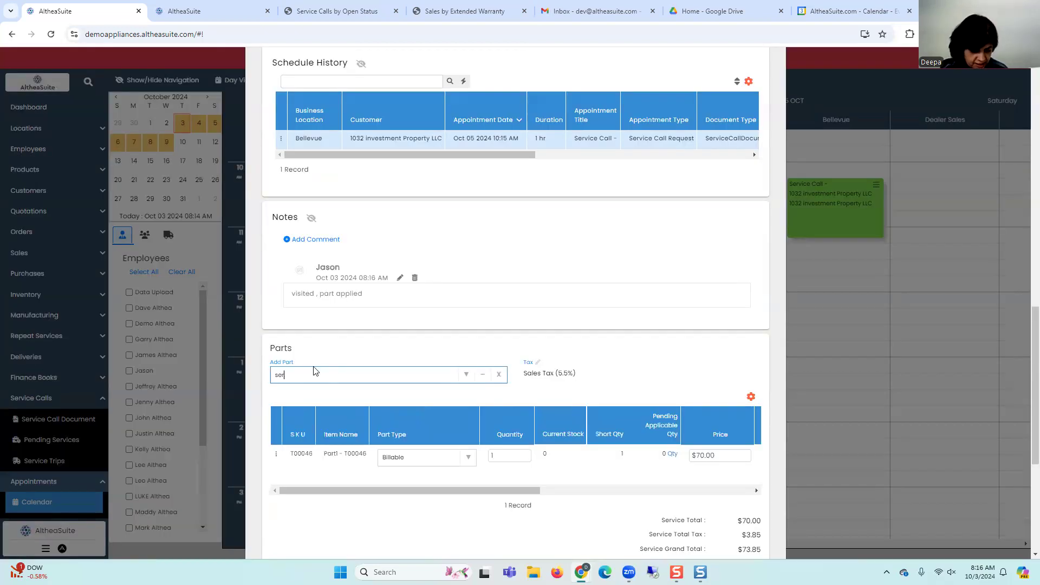
pyautogui.write('vice')
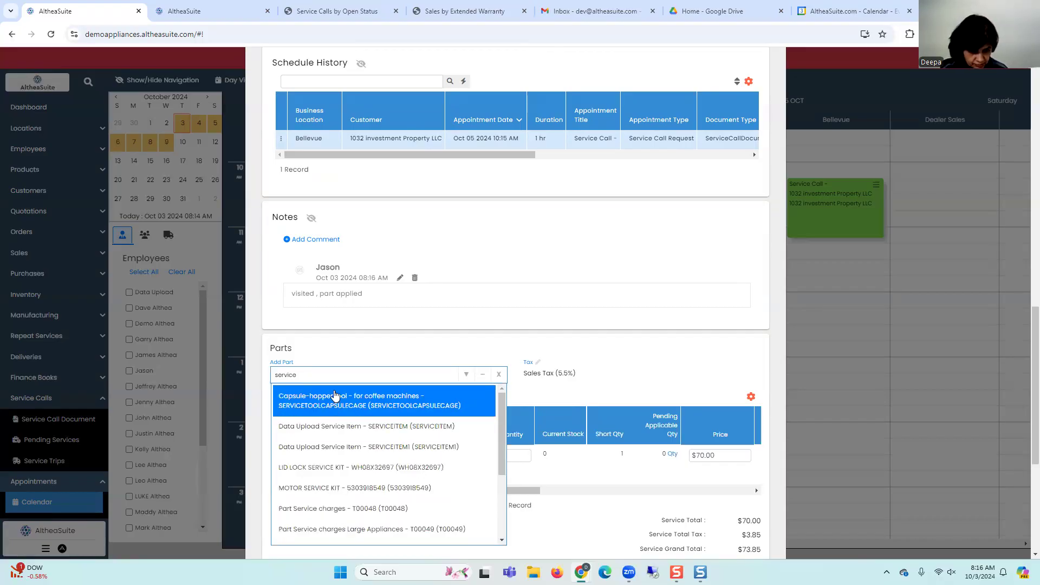
pyautogui.write('par')
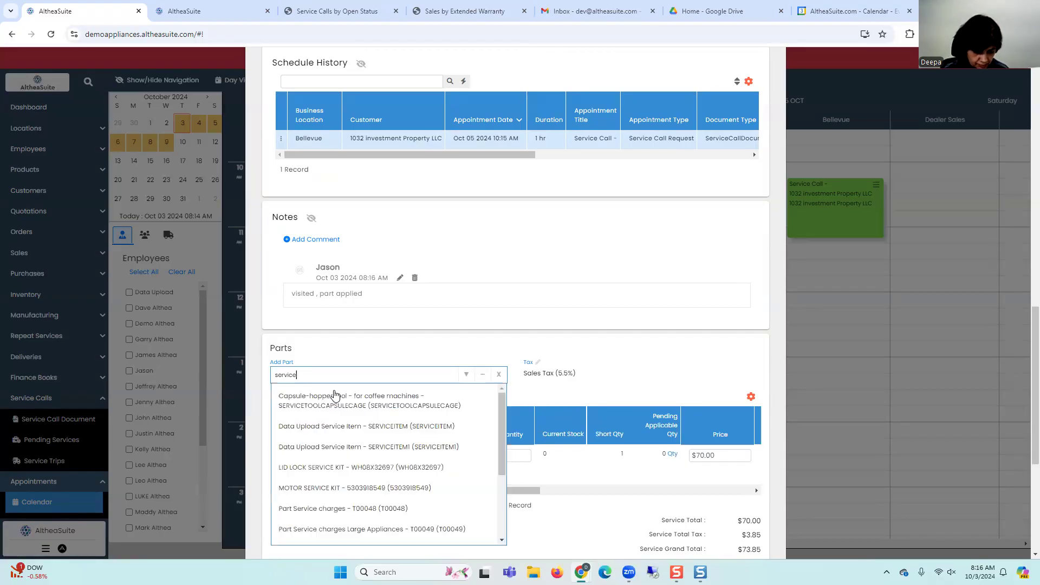
pyautogui.write('t')
pyautogui.click(353, 375)
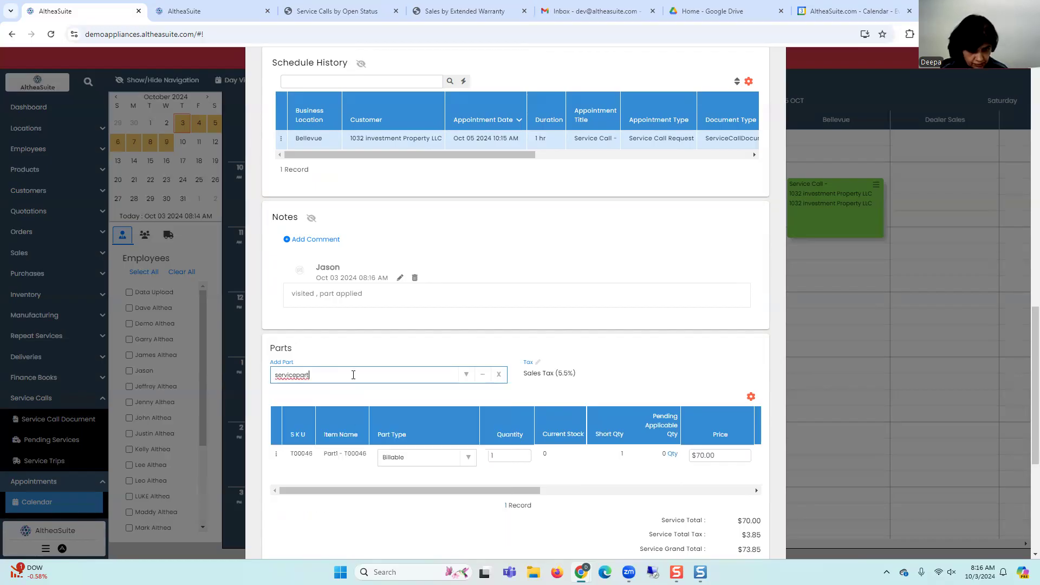
pyautogui.press('BackSpace')
pyautogui.press('BackSpace')
pyautogui.press('BackSpace')
pyautogui.write(',part')
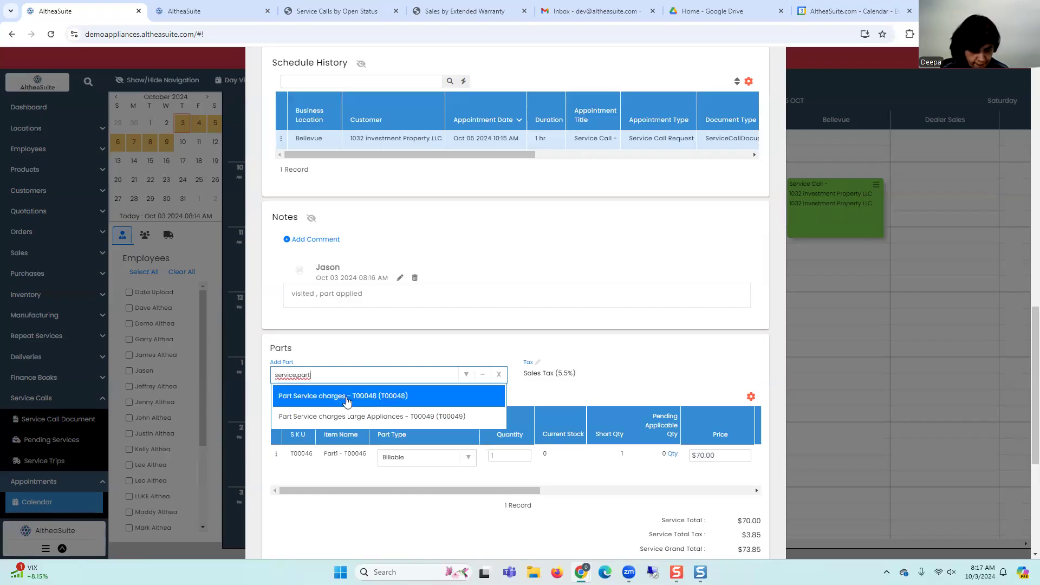
pyautogui.click(348, 396)
# Step: Expand the service call details window to full width and bring up its complete parts list
pyautogui.scroll(4, 735, 71)
pyautogui.scroll(10, 734, 71)
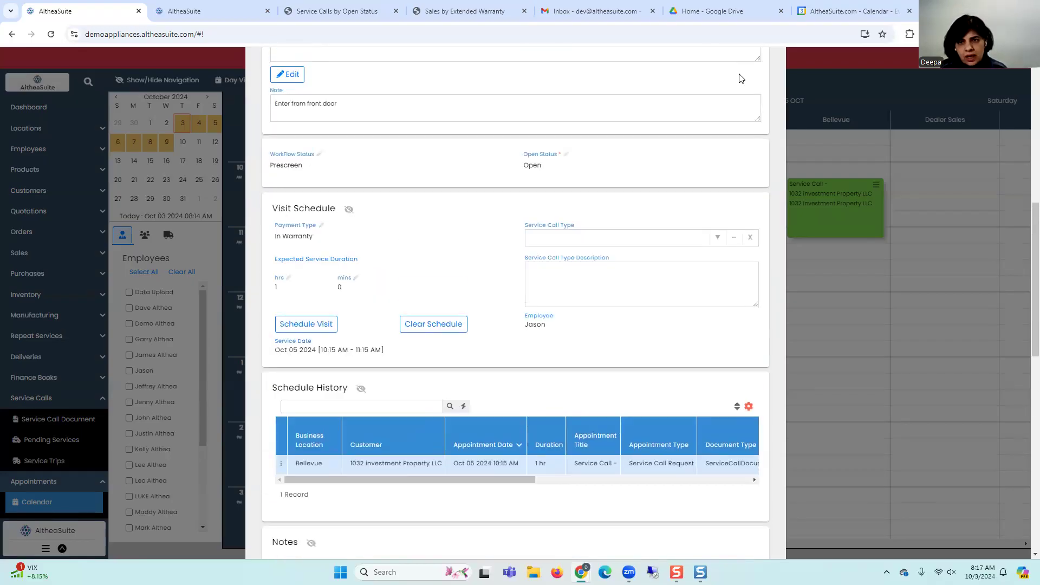
pyautogui.click(734, 81)
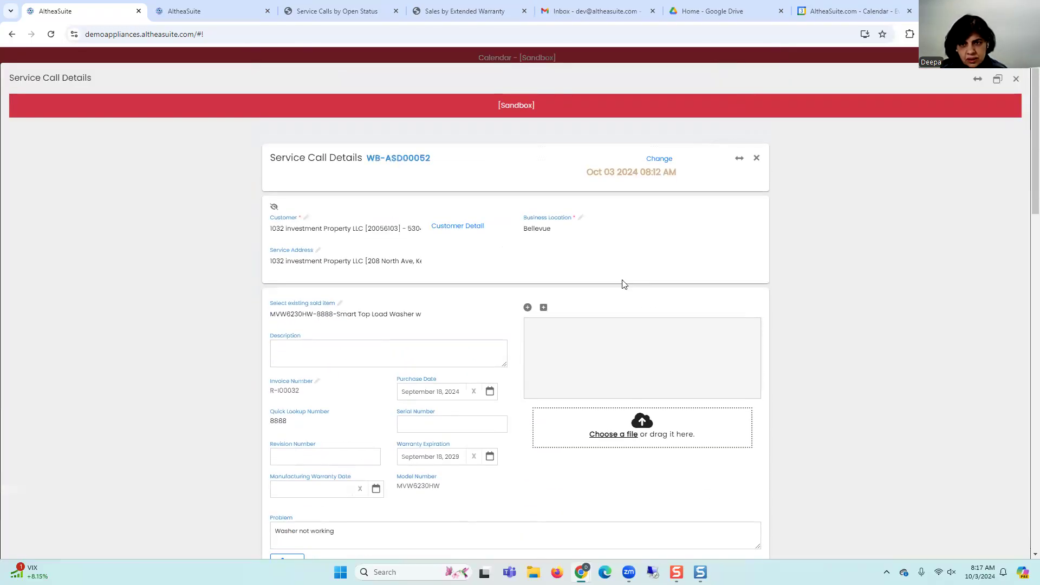
pyautogui.scroll(-4, 310, 273)
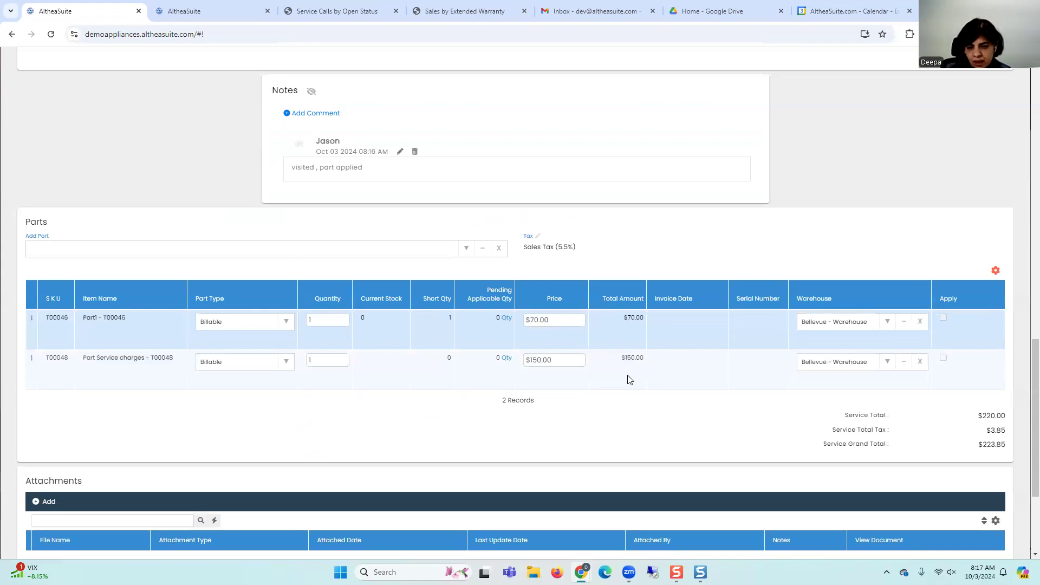
# Step: Examine the warehouse choices for the Part Service charges line and the pricing and apply columns of both parts
pyautogui.click(31, 358)
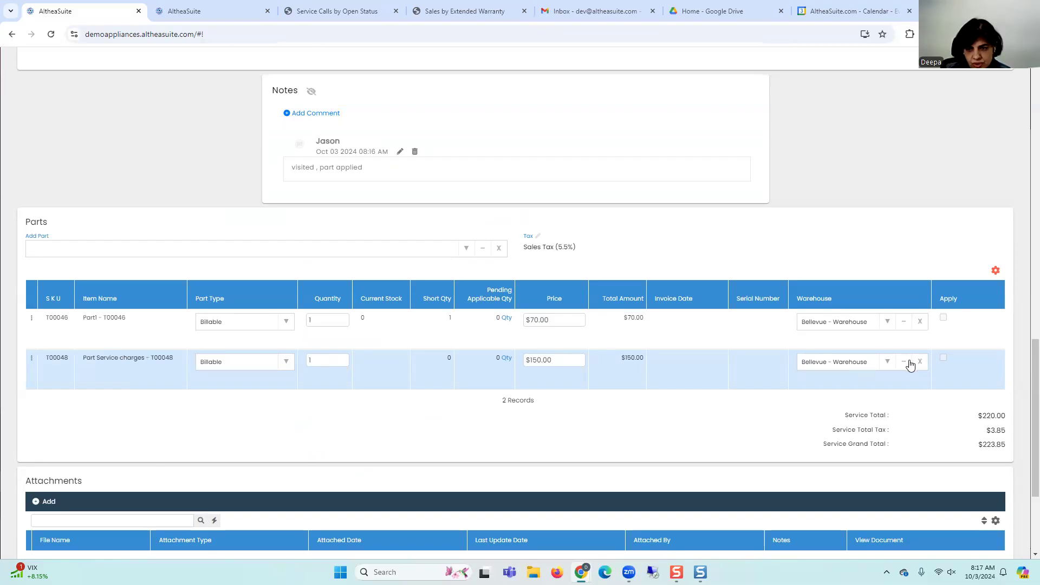
pyautogui.click(887, 362)
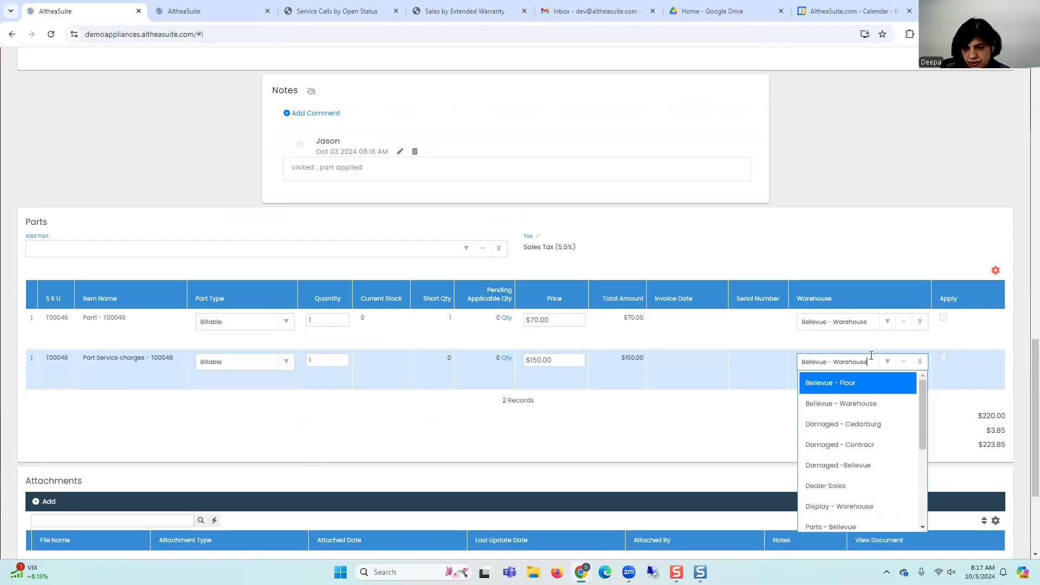
pyautogui.click(756, 334)
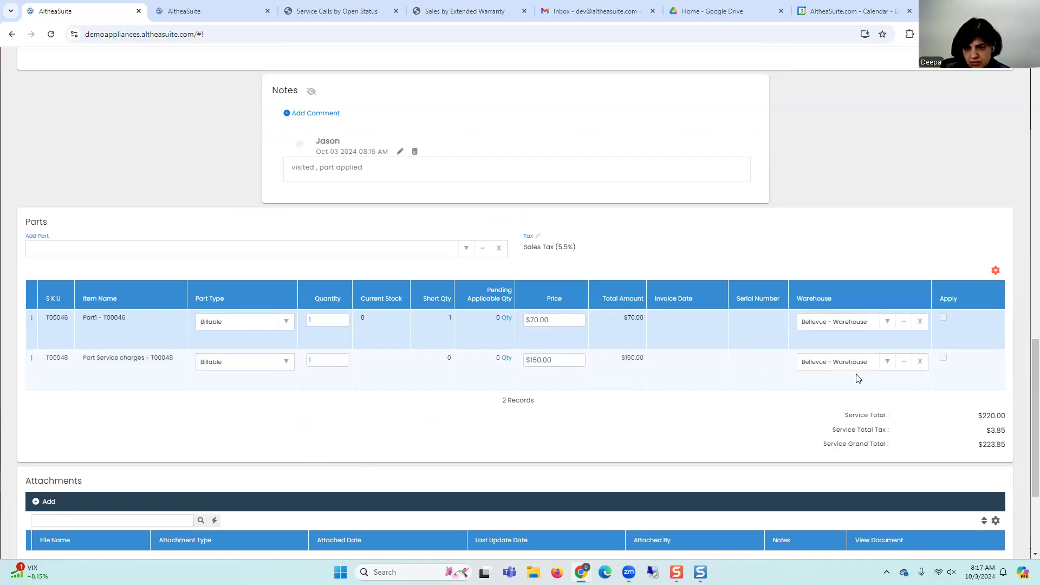
pyautogui.click(884, 381)
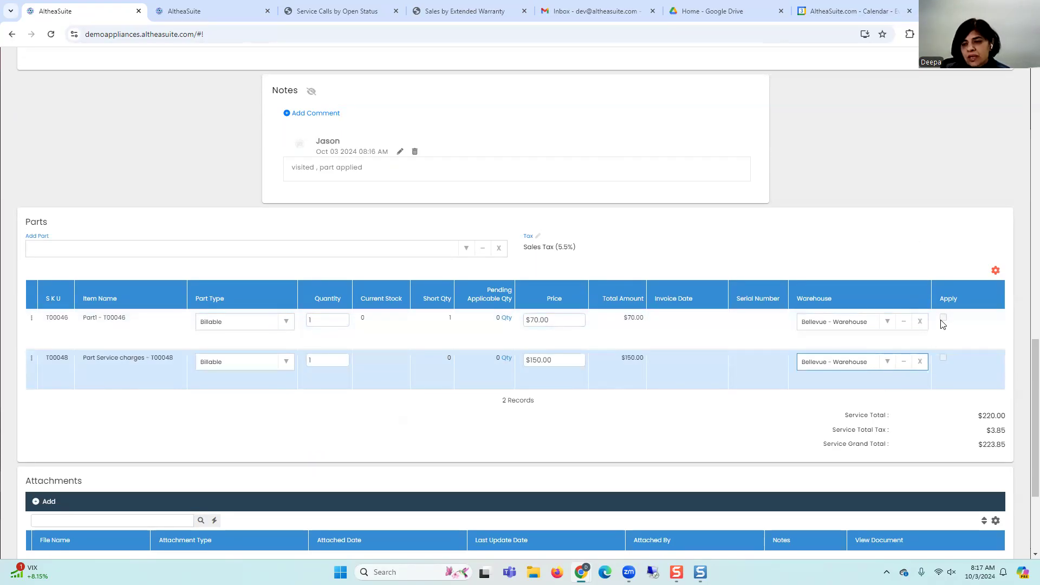
pyautogui.click(585, 347)
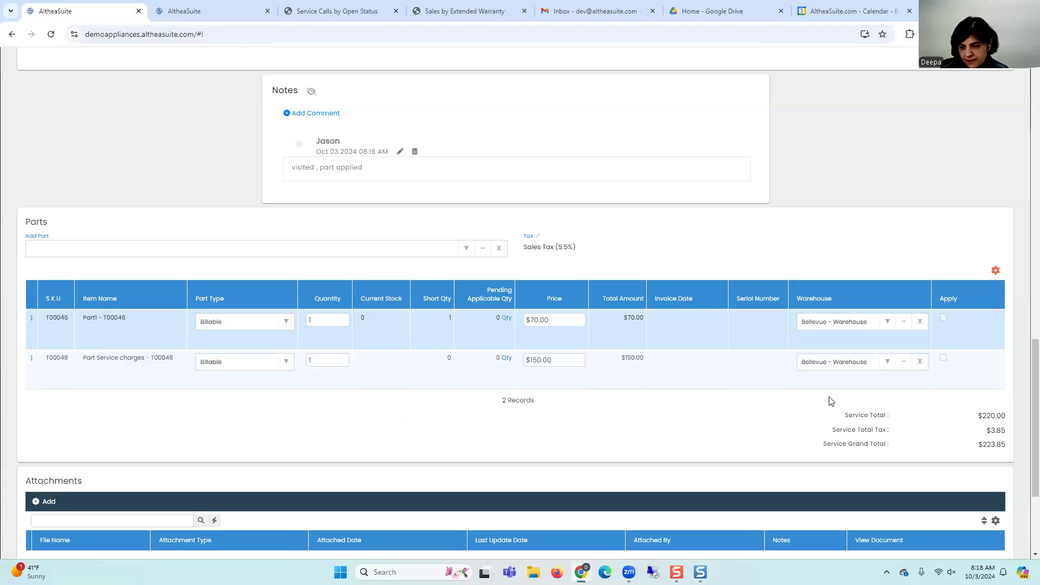
pyautogui.click(670, 366)
pyautogui.scroll(-2, 671, 366)
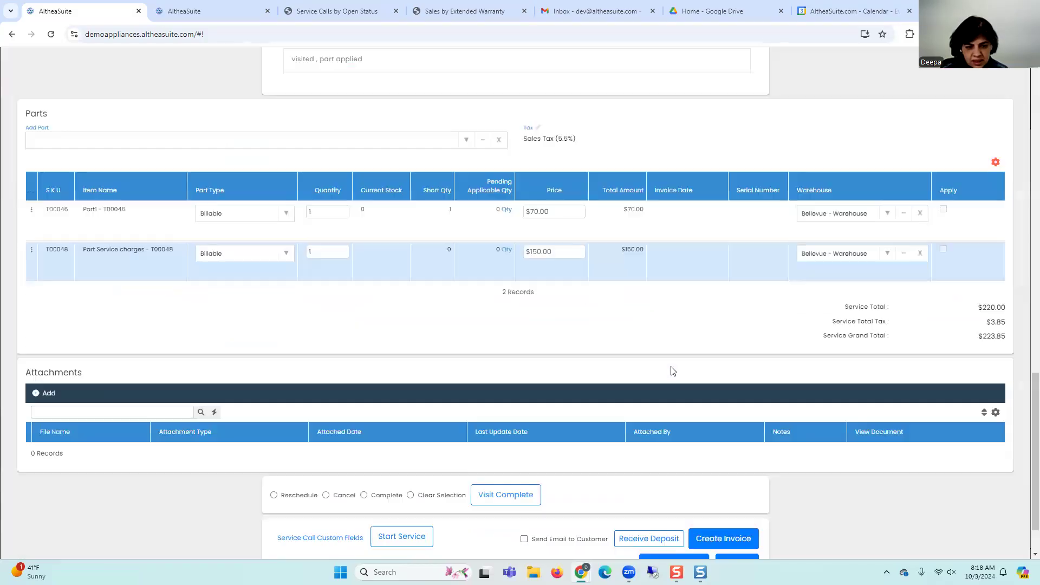
# Step: Add "Marcone" as more information on the Part1 line and review the service call's visit completion options
pyautogui.click(31, 210)
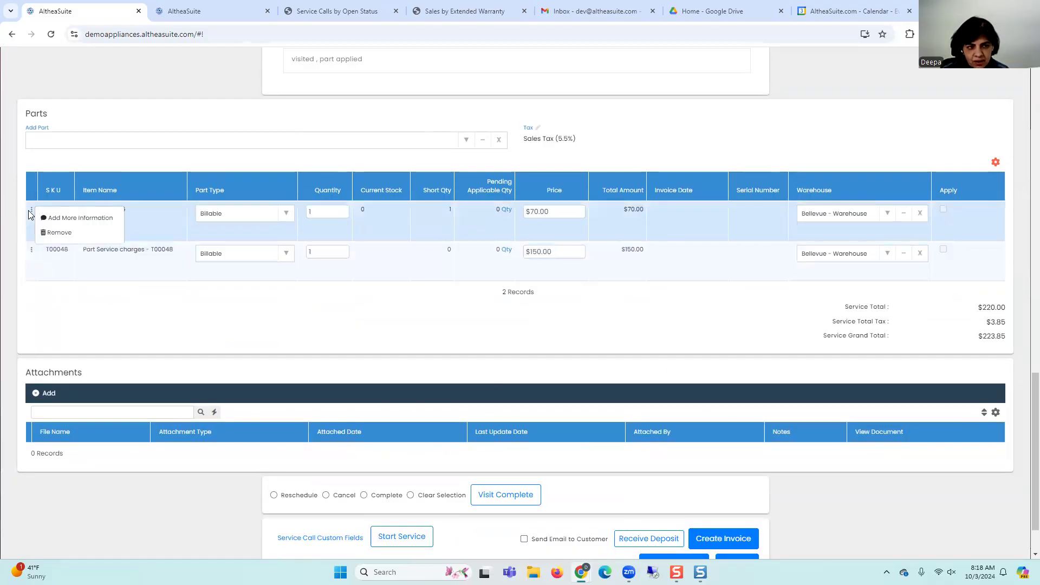
pyautogui.click(74, 219)
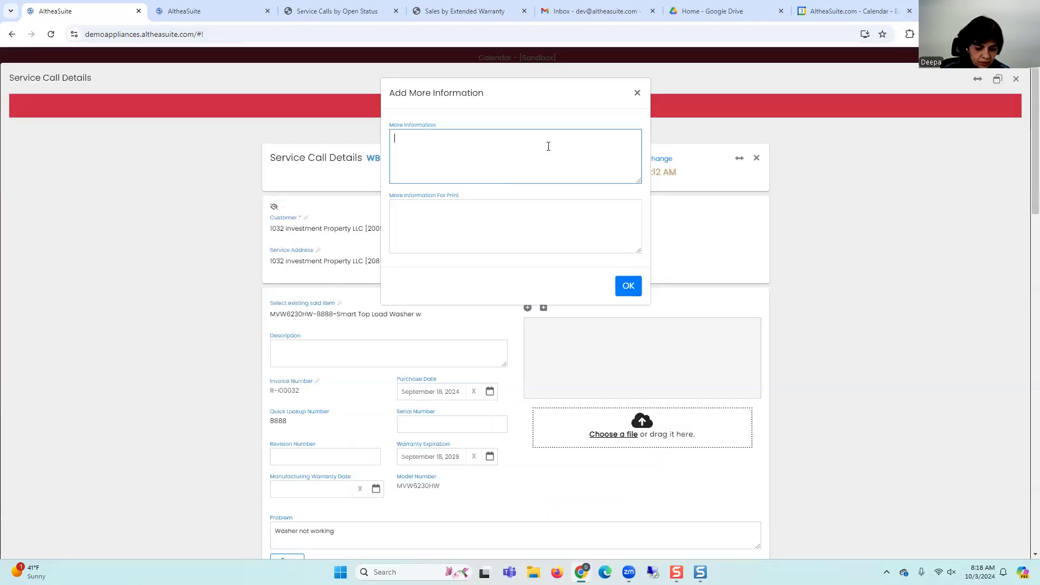
pyautogui.write('Marcone')
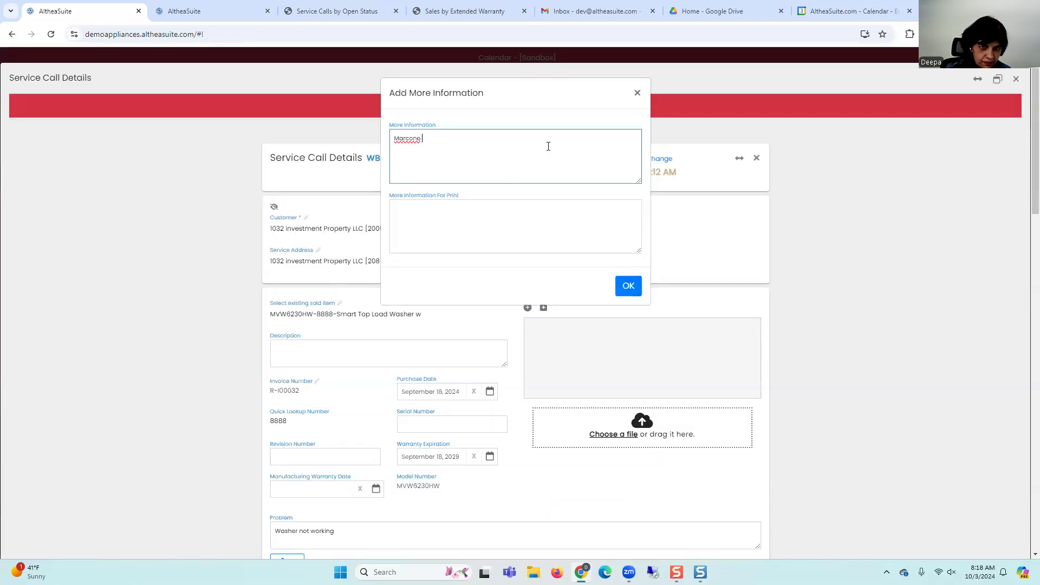
pyautogui.click(629, 285)
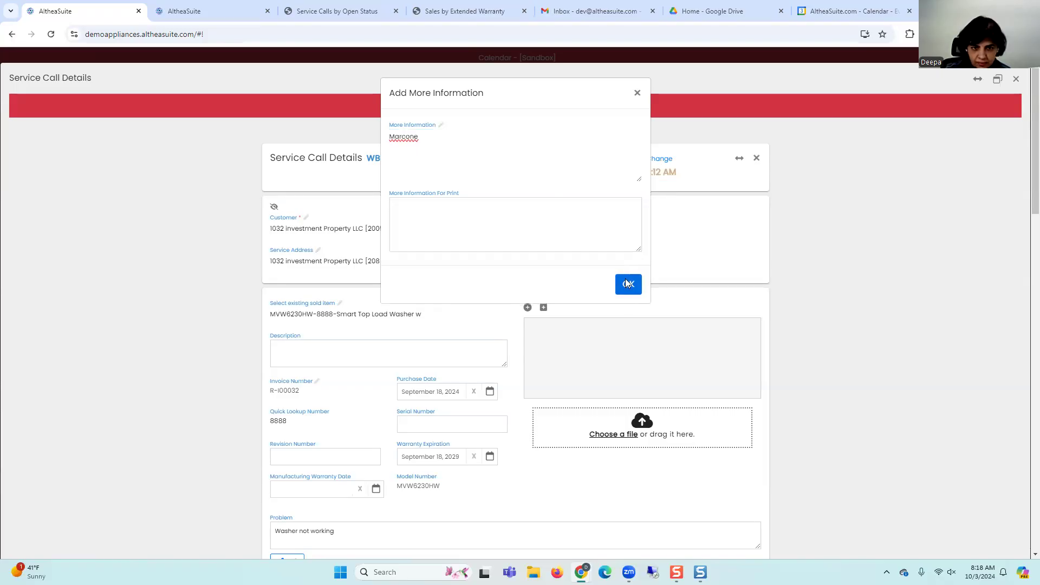
pyautogui.scroll(-12, 199, 470)
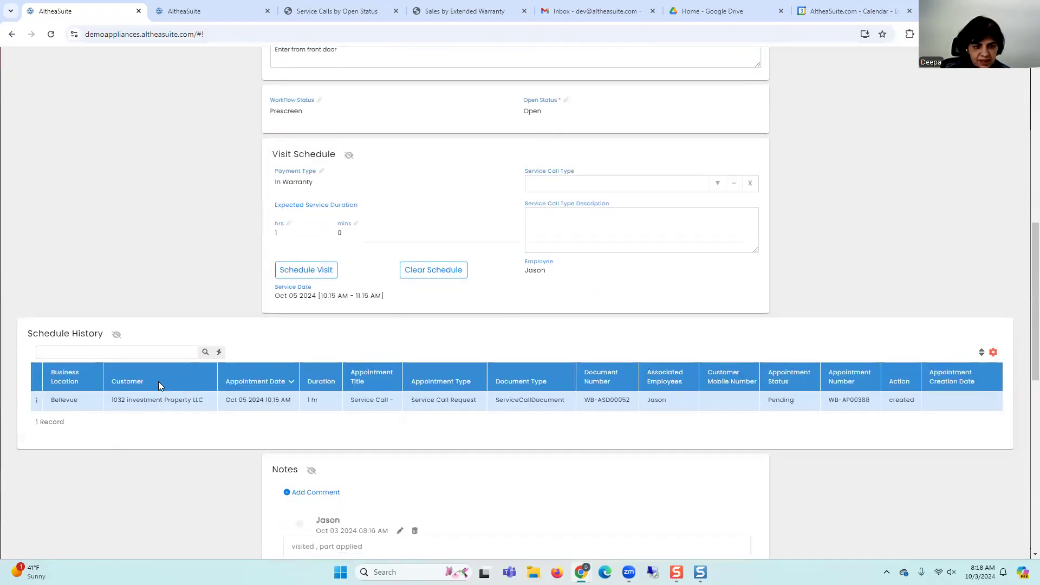
pyautogui.scroll(-4, 249, 402)
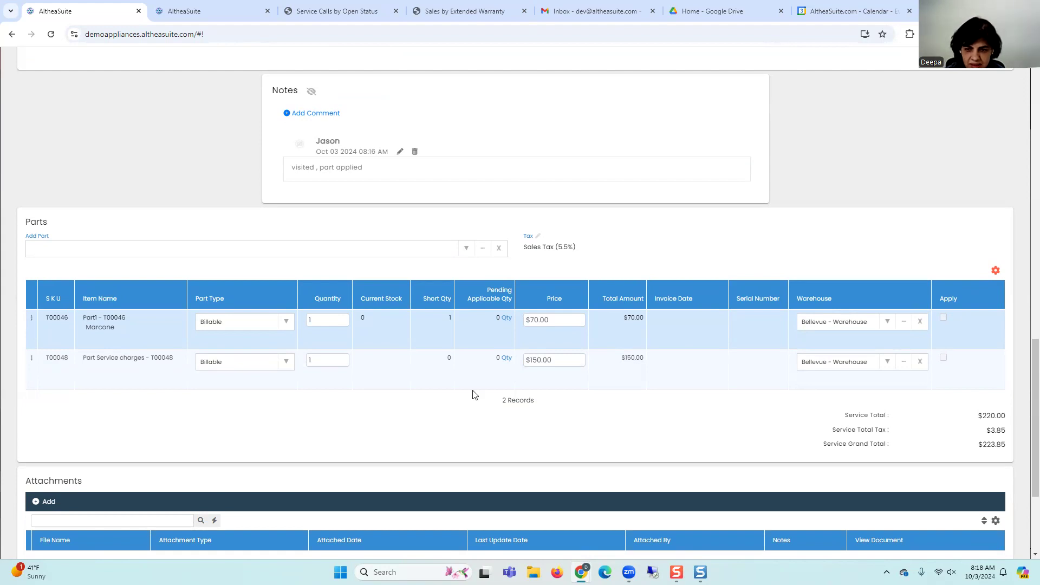
pyautogui.scroll(-3, 491, 386)
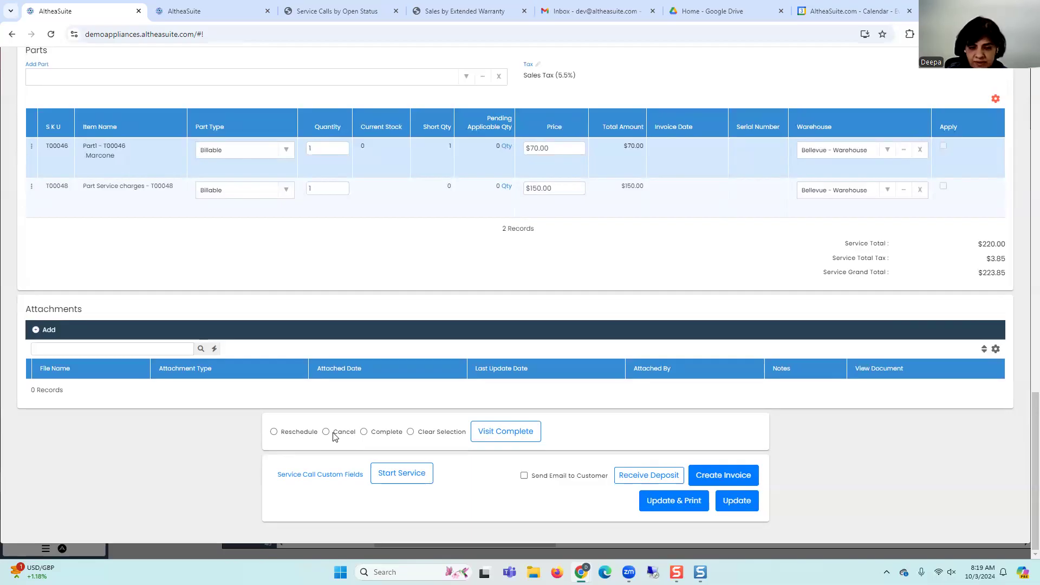
# Step: Set the service call's visit outcome to Complete and carry out the visit completion
pyautogui.click(383, 433)
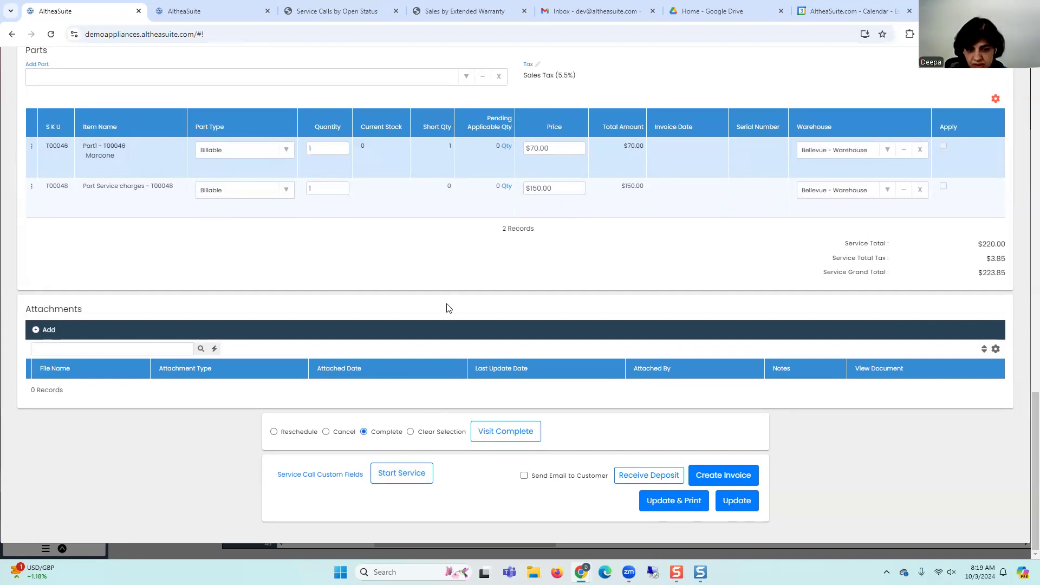
pyautogui.click(500, 438)
pyautogui.click(436, 173)
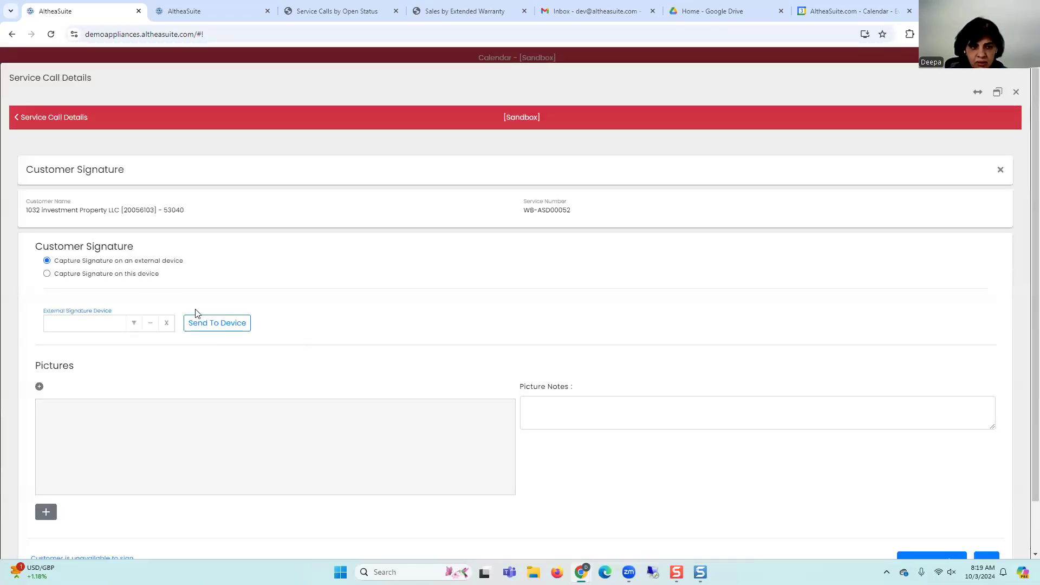
# Step: Open another AltheaSuite tab, then return to the Customer Signature page and mark the customer as unavailable to sign
pyautogui.click(997, 91)
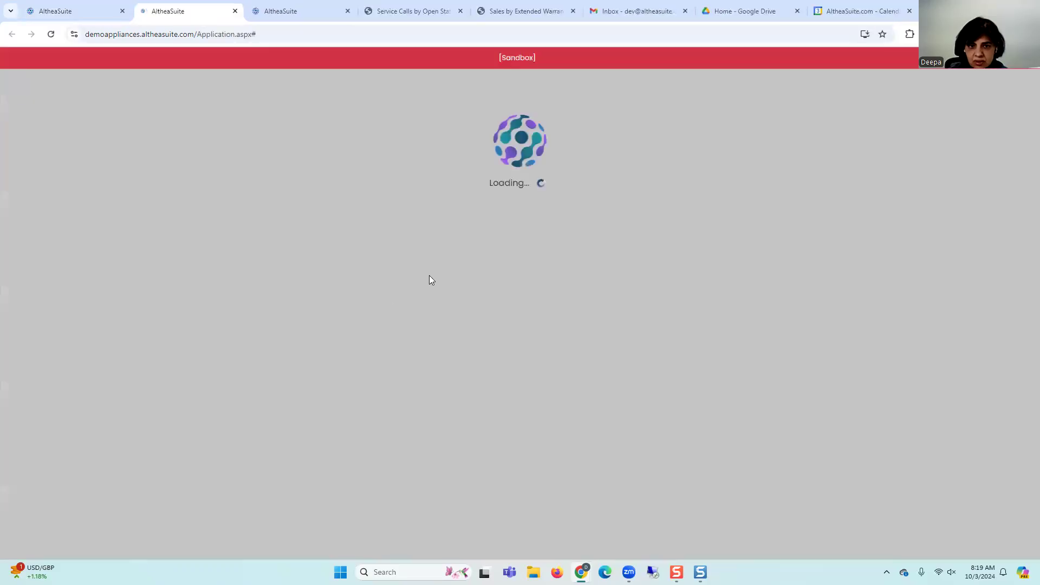
pyautogui.click(69, 11)
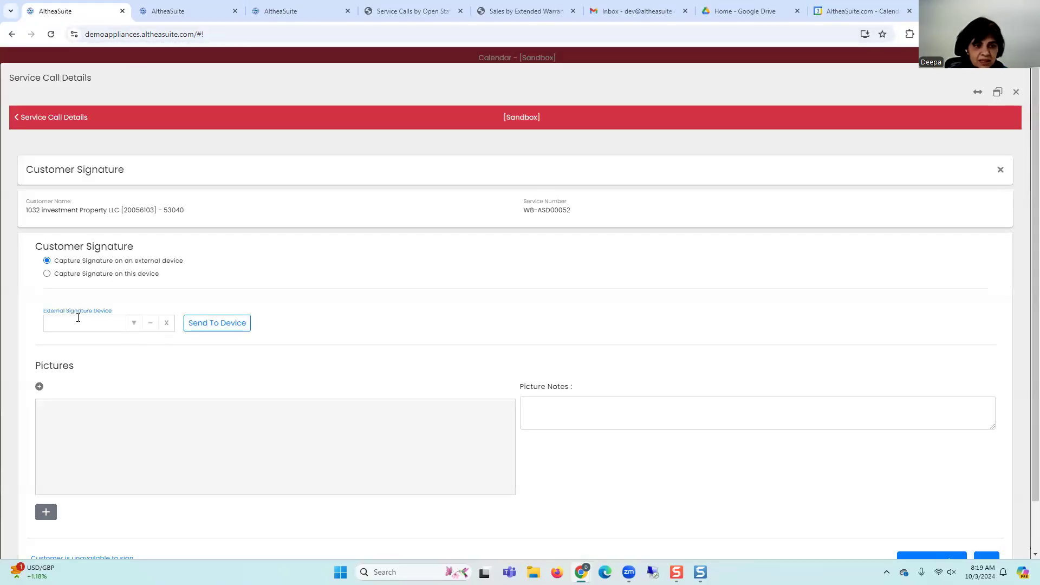
pyautogui.scroll(-2, 138, 401)
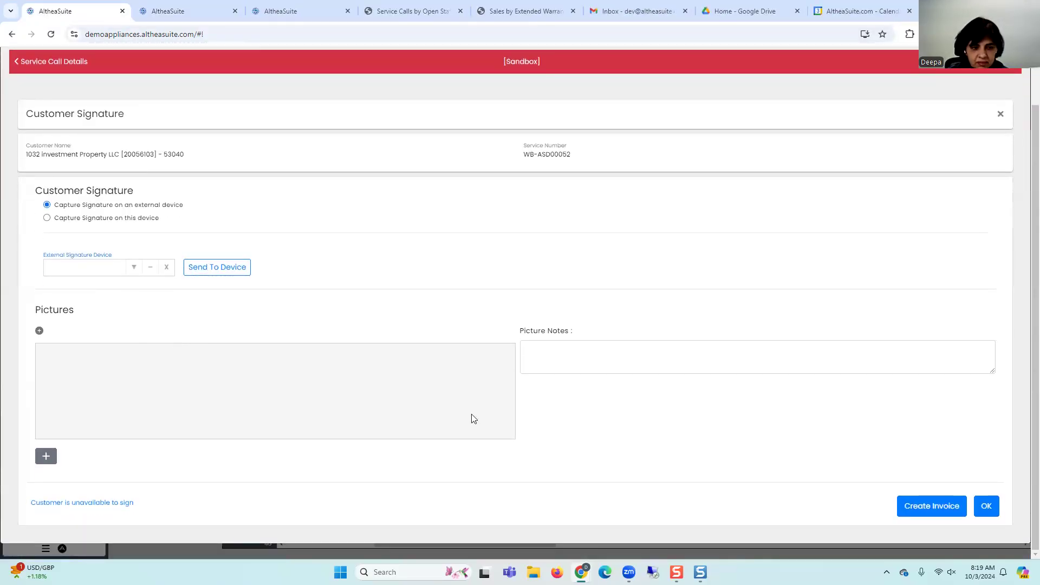
pyautogui.click(82, 508)
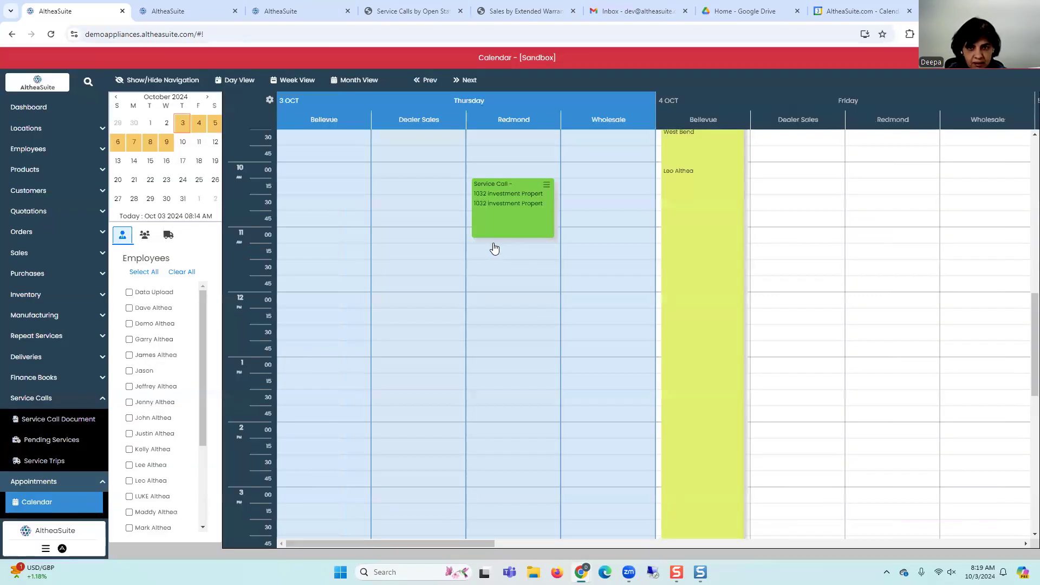
# Step: Check the service call on the calendar for Saturday 5 October and open the Service Call Document list in the new AltheaSuite tab
pyautogui.moveTo(439, 544); pyautogui.dragTo(550, 544)
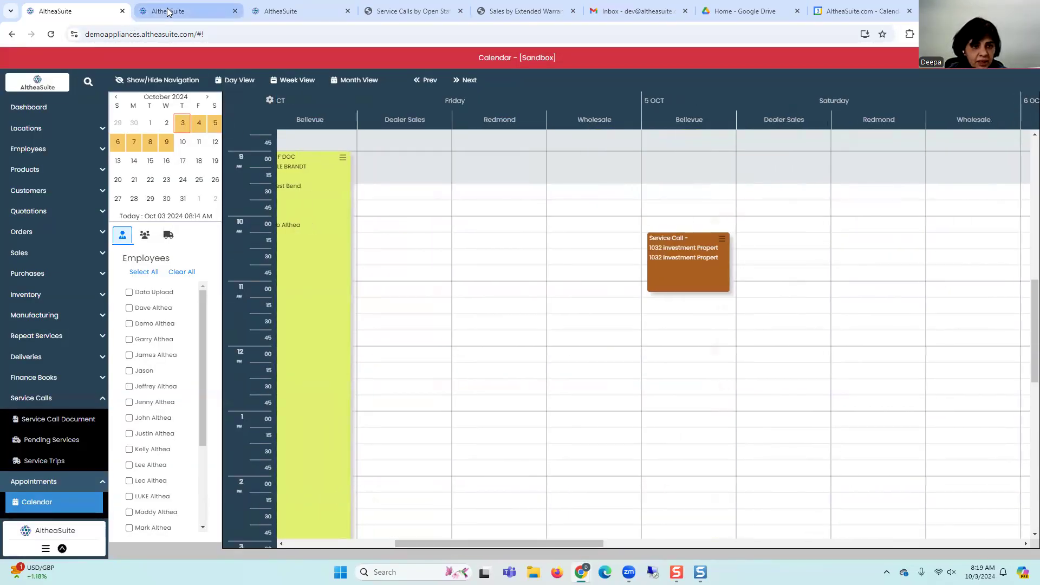
pyautogui.click(184, 11)
pyautogui.click(31, 397)
pyautogui.click(44, 419)
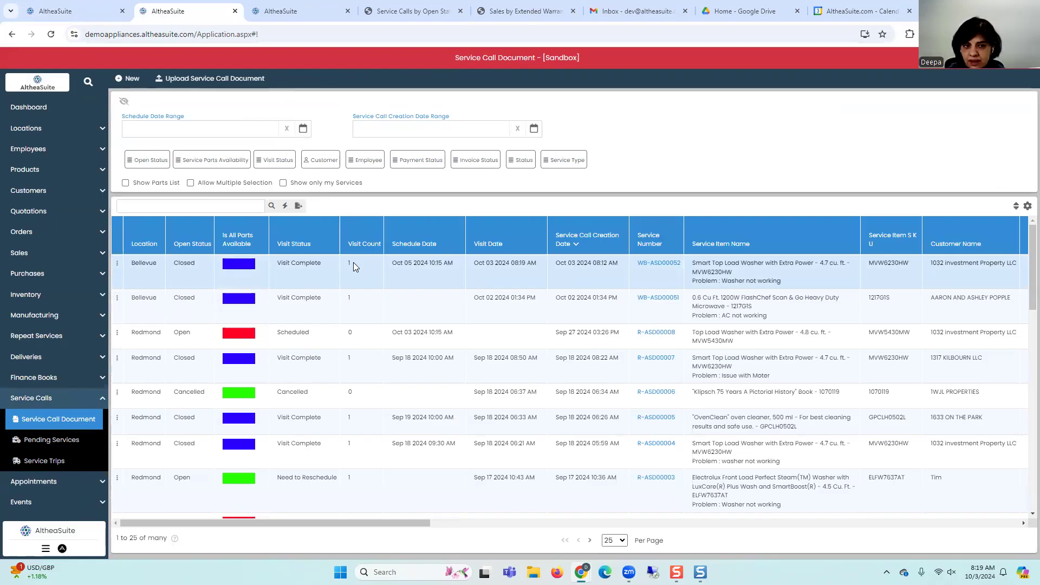
# Step: Start a service invoice from the most recently created Bellevue washer service call
pyautogui.click(117, 263)
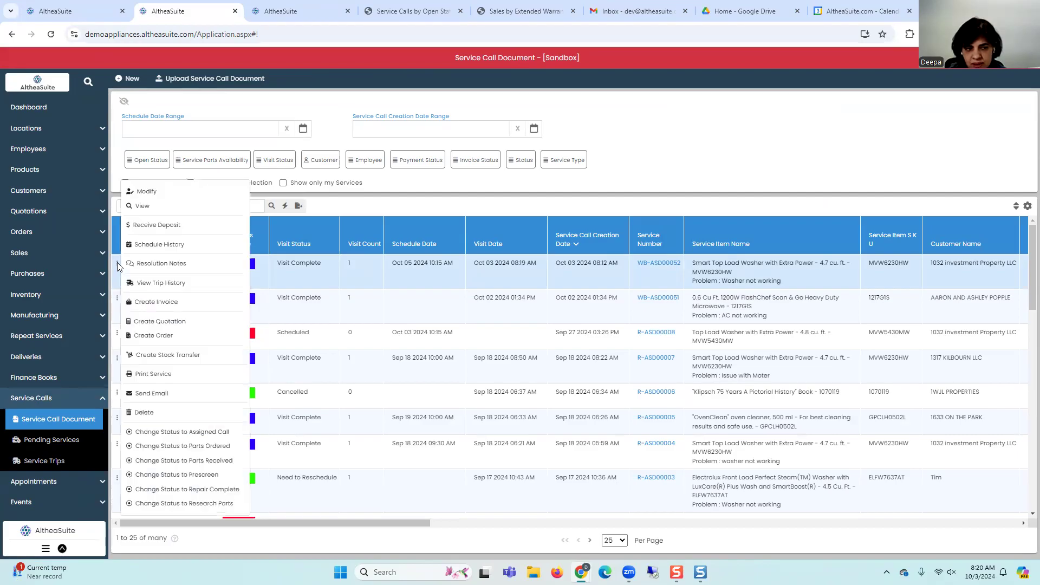
pyautogui.click(148, 305)
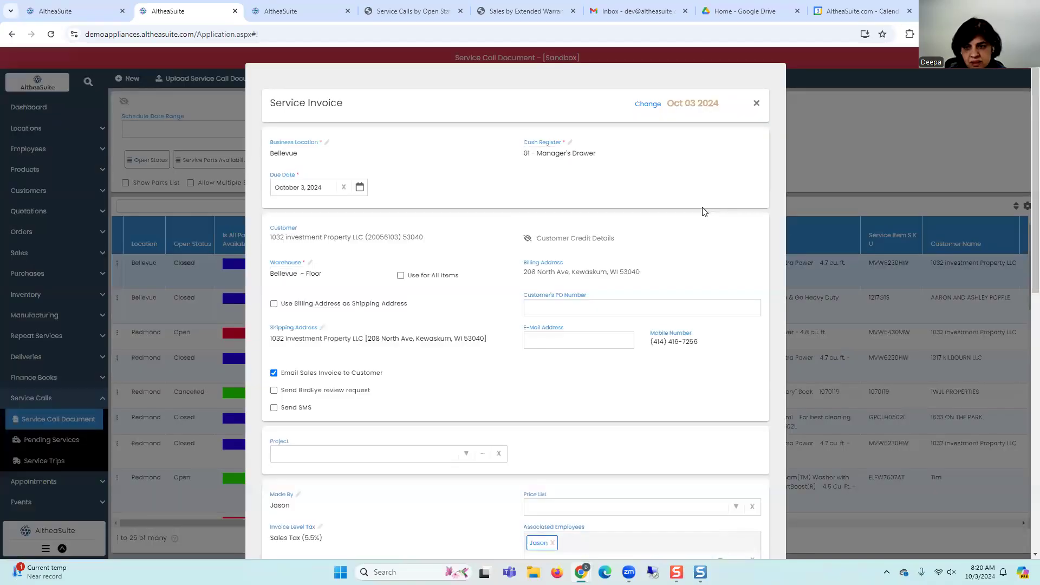
pyautogui.click(737, 102)
# Step: Assign MARCONE - PARTS as the finance agency on the invoice's Part1 line and proceed to payment
pyautogui.scroll(-5, 490, 371)
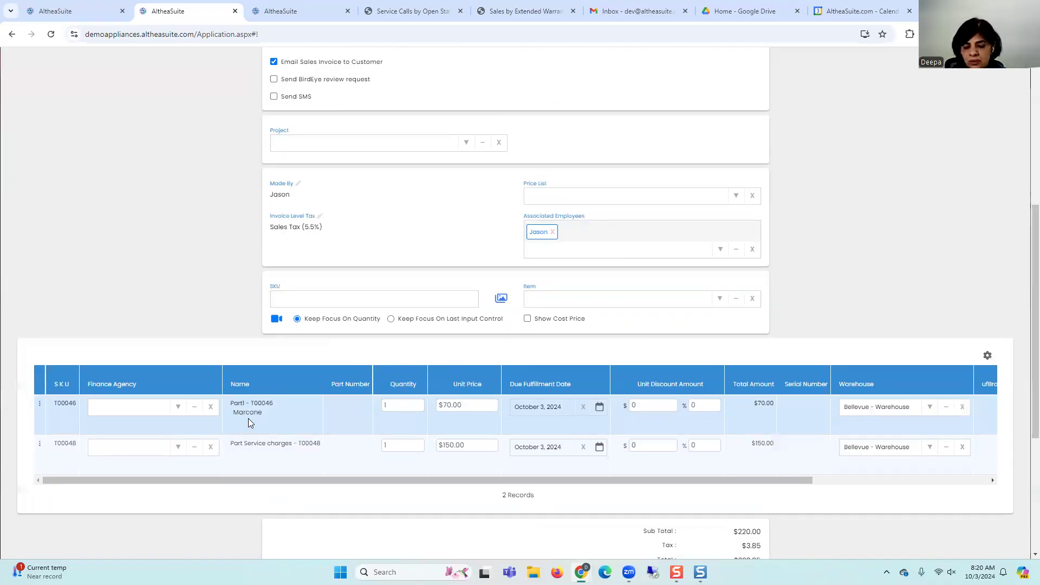
pyautogui.click(173, 410)
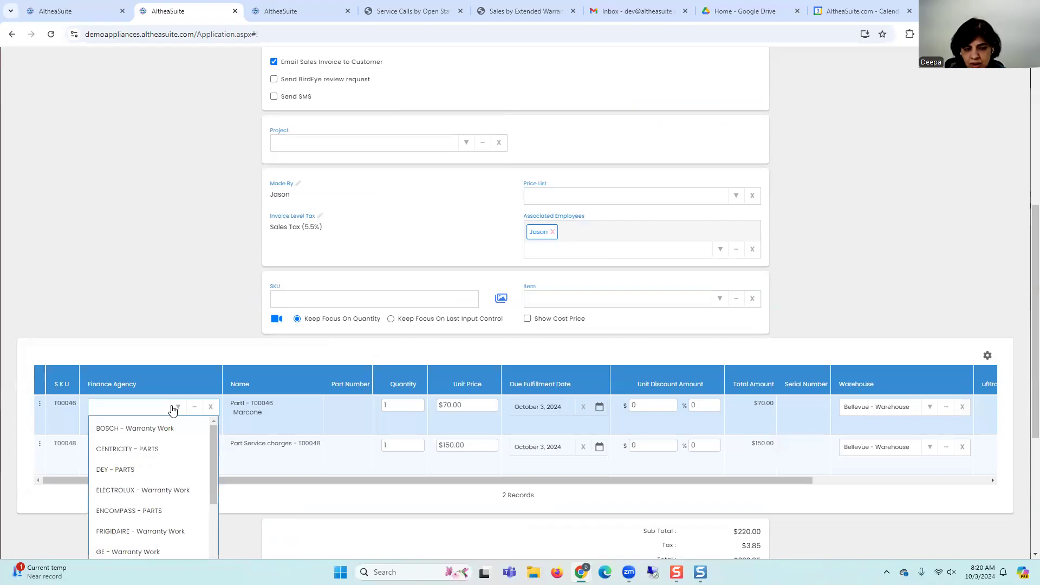
pyautogui.write('mar')
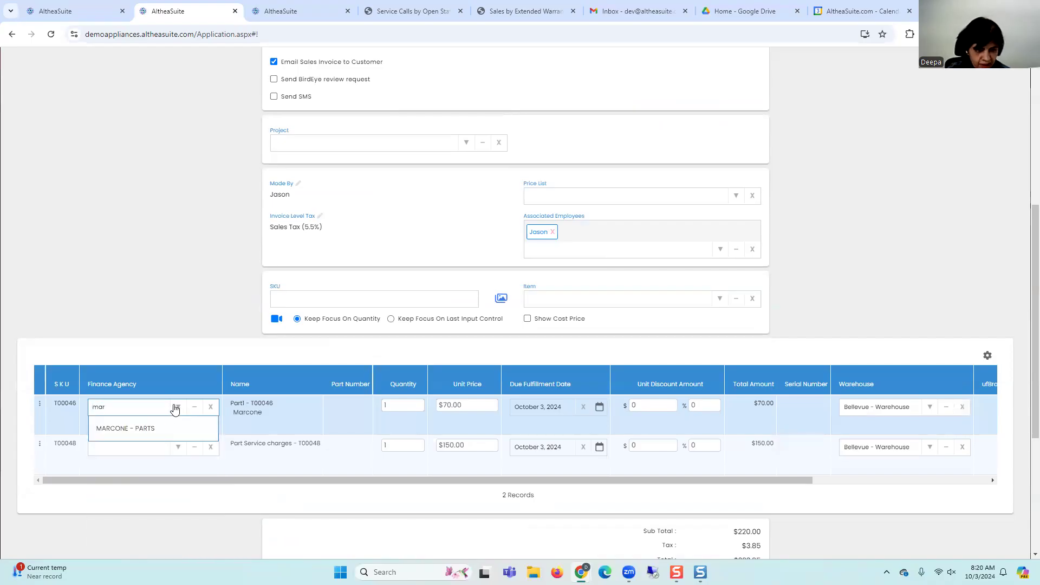
pyautogui.click(142, 430)
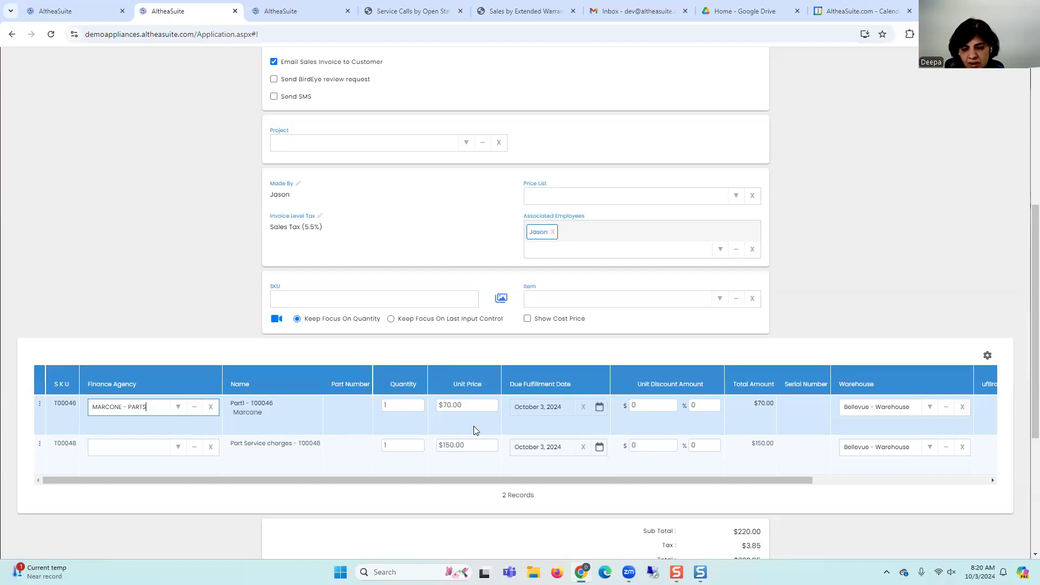
pyautogui.scroll(-5, 482, 422)
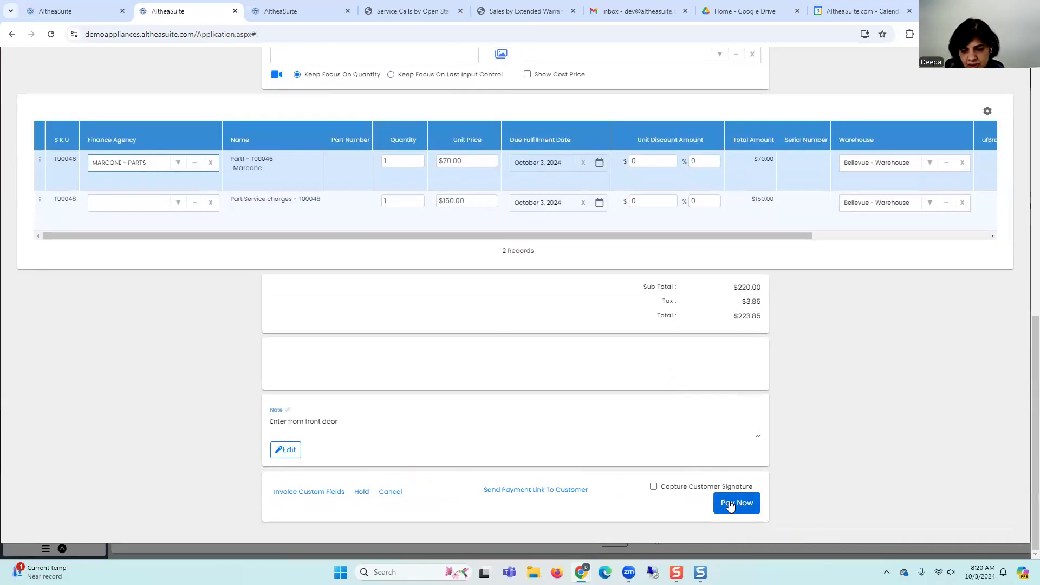
pyautogui.click(730, 505)
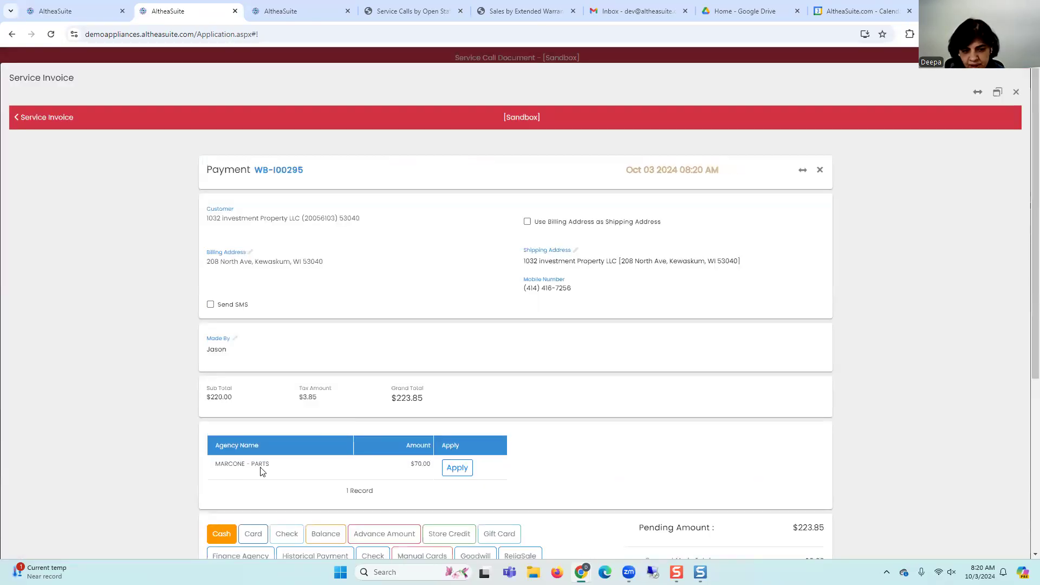
# Step: Apply the MARCONE - PARTS amount of $70.00 to the invoice as a finance agency payment
pyautogui.scroll(-2, 380, 449)
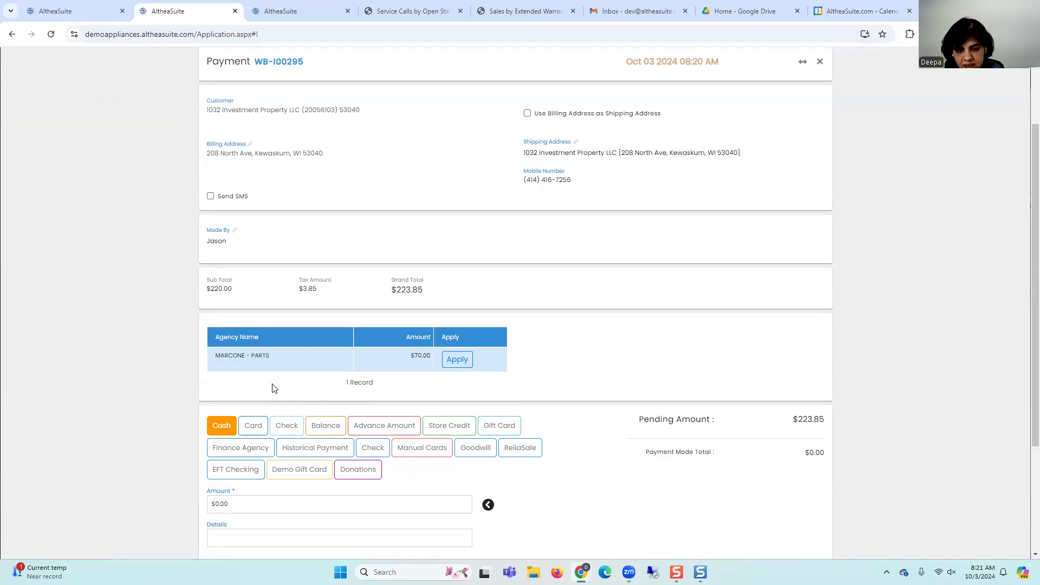
pyautogui.click(457, 359)
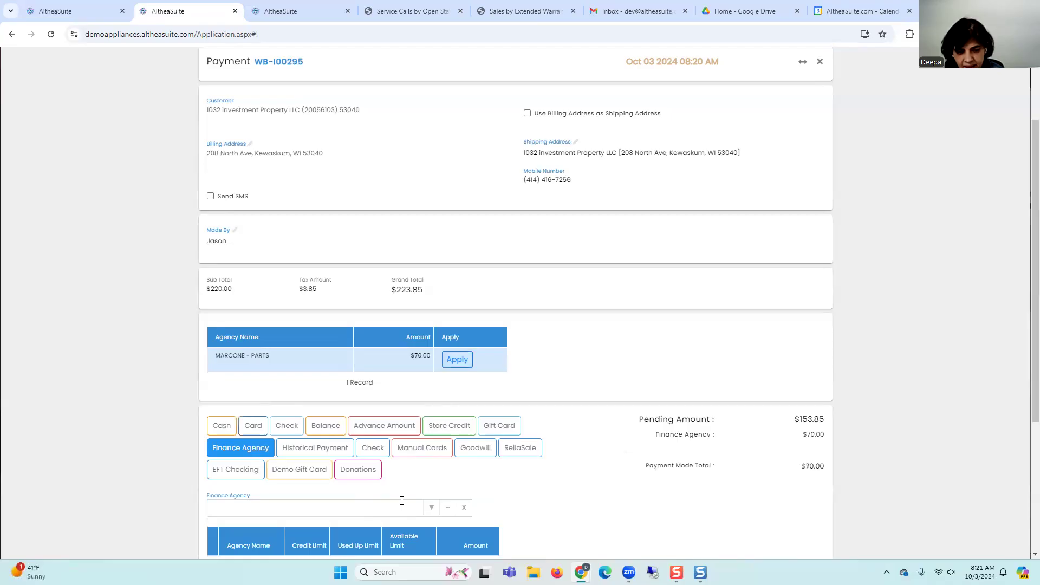
pyautogui.scroll(-1, 402, 500)
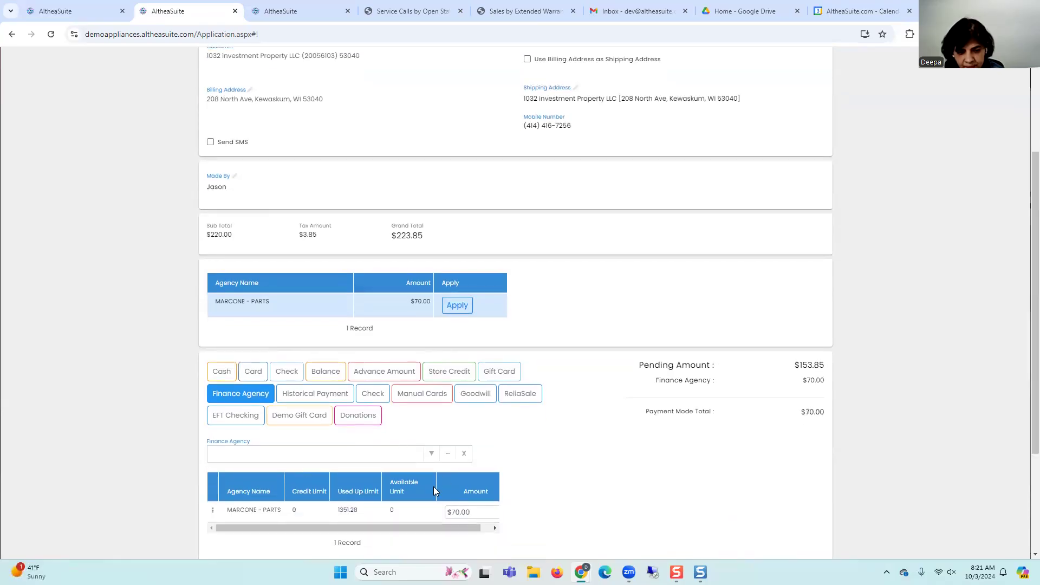
pyautogui.click(266, 514)
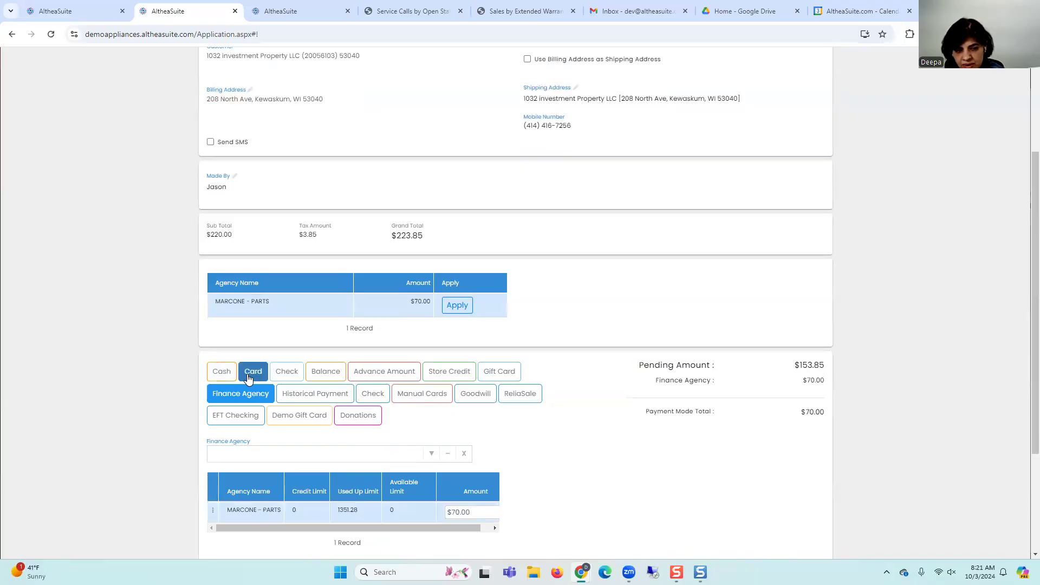
# Step: Allocate the remaining $153.85 of the invoice to a cash payment
pyautogui.click(286, 372)
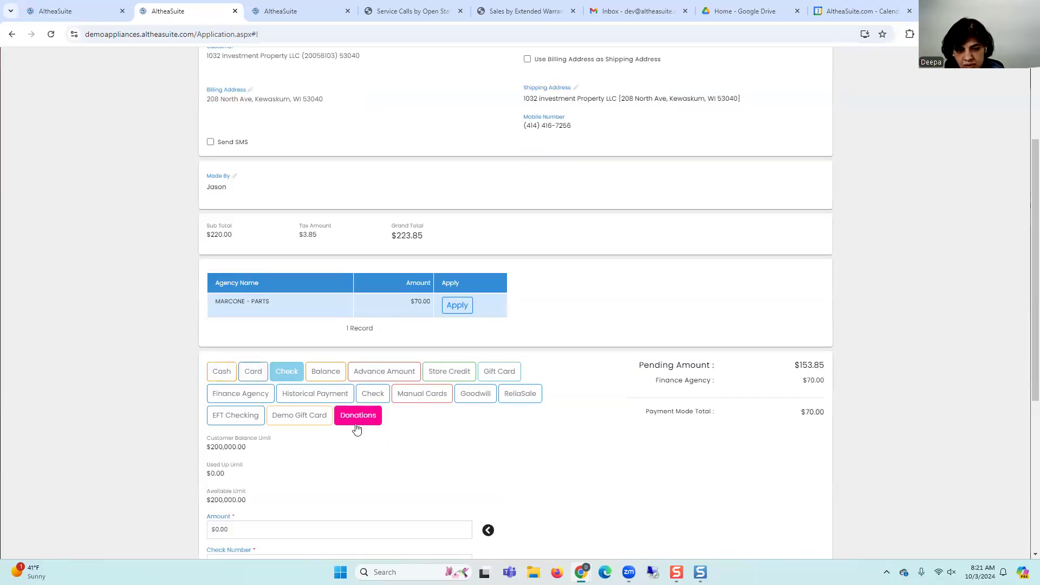
pyautogui.click(223, 374)
pyautogui.click(487, 453)
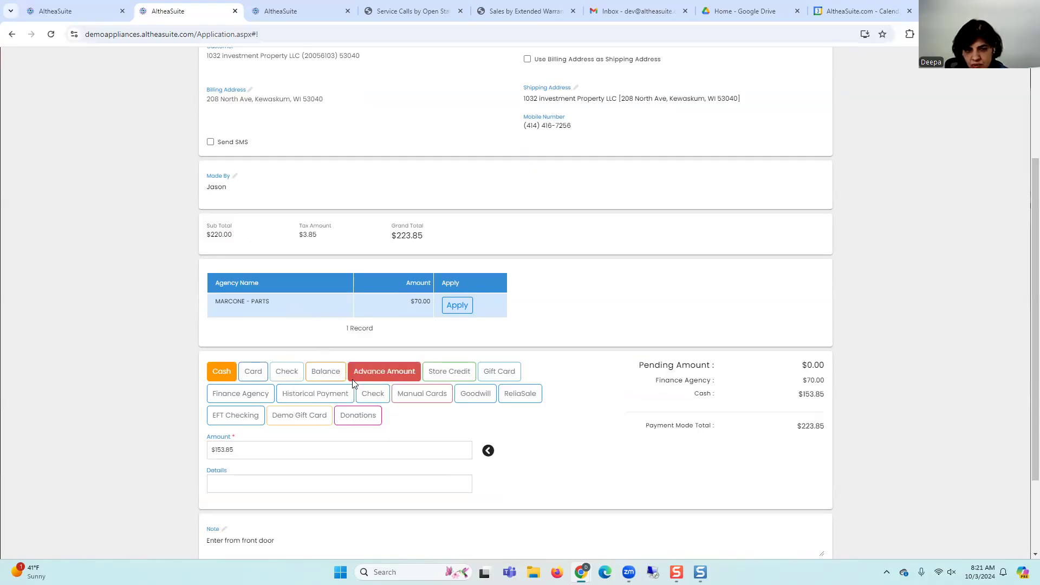
# Step: Review the finance agency allocation and finalize the service invoice's payment
pyautogui.click(245, 398)
pyautogui.scroll(-1, 412, 498)
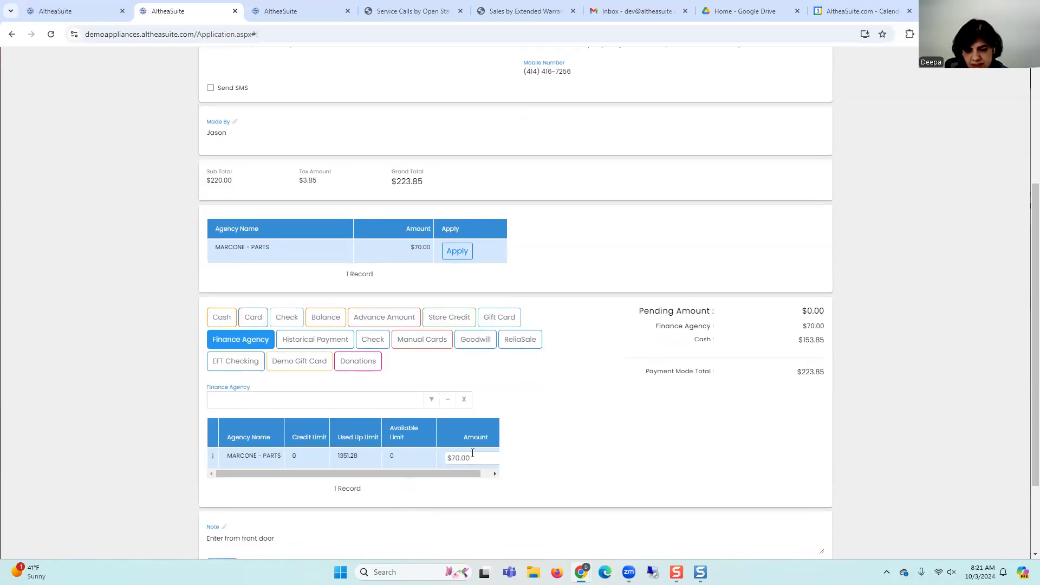
pyautogui.scroll(-2, 430, 469)
pyautogui.click(804, 509)
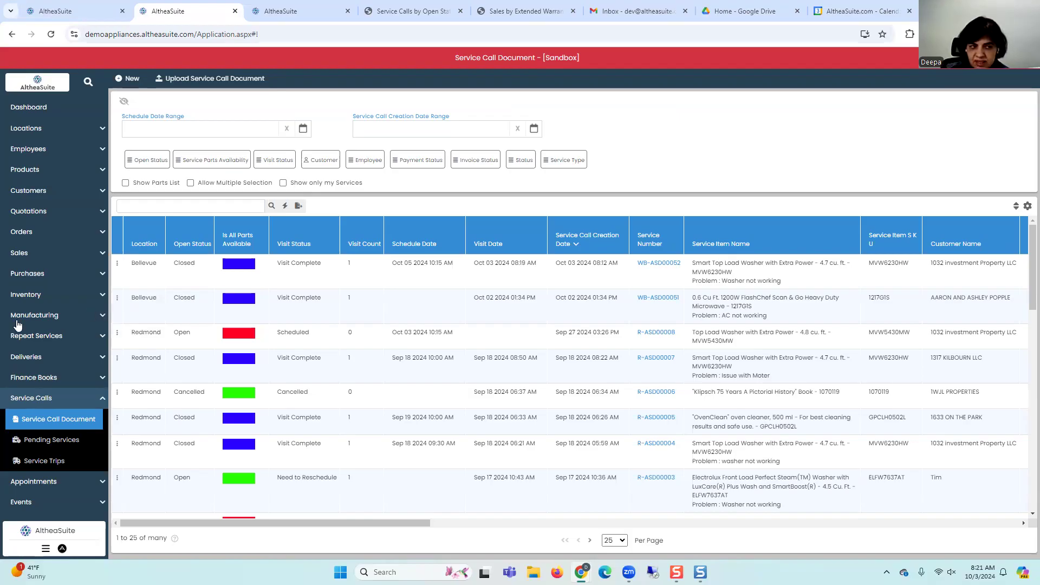
# Step: Create a new supplier credit note at Bellevue for Marcone Appliance Parts with an amount of 70
pyautogui.click(33, 275)
pyautogui.click(50, 396)
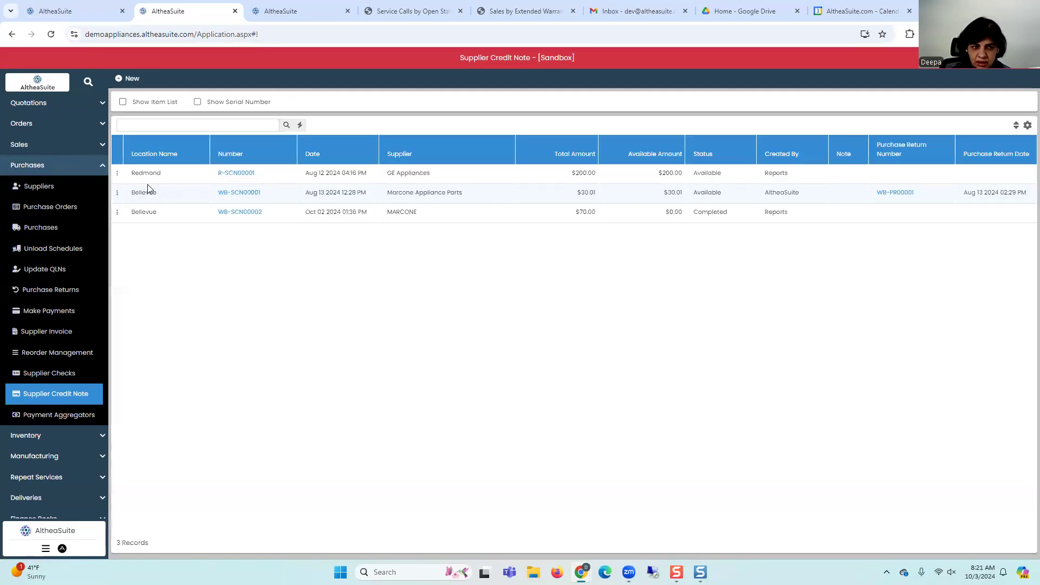
pyautogui.click(129, 79)
pyautogui.click(580, 164)
pyautogui.write('marco')
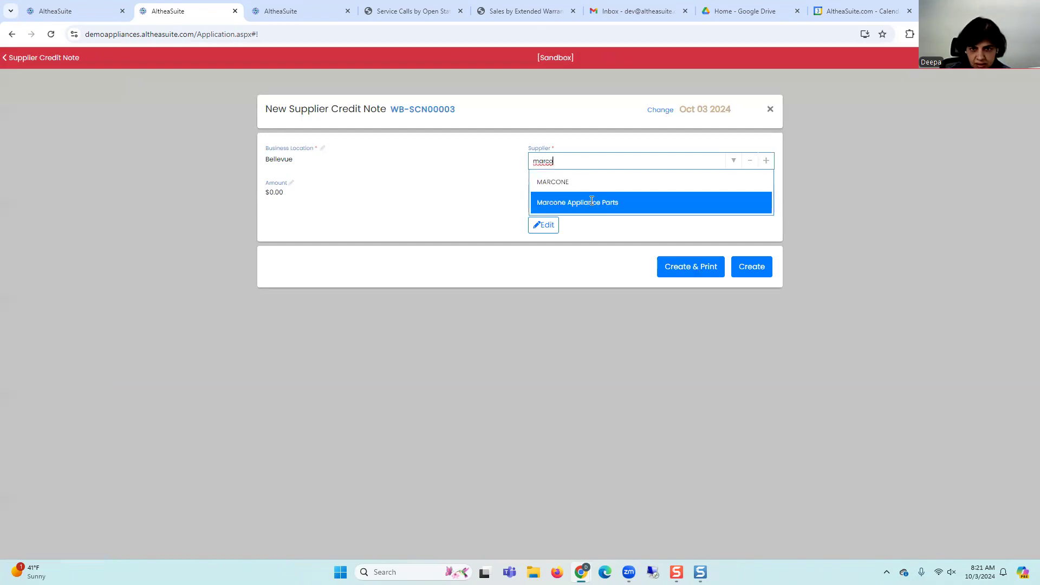
pyautogui.click(590, 206)
pyautogui.click(342, 188)
pyautogui.write('70')
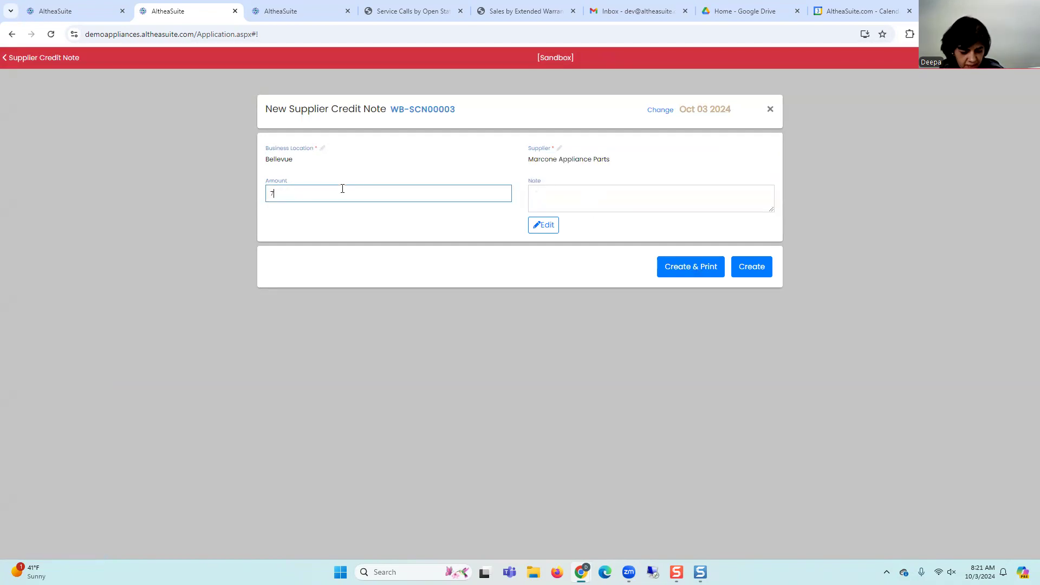
pyautogui.click(742, 270)
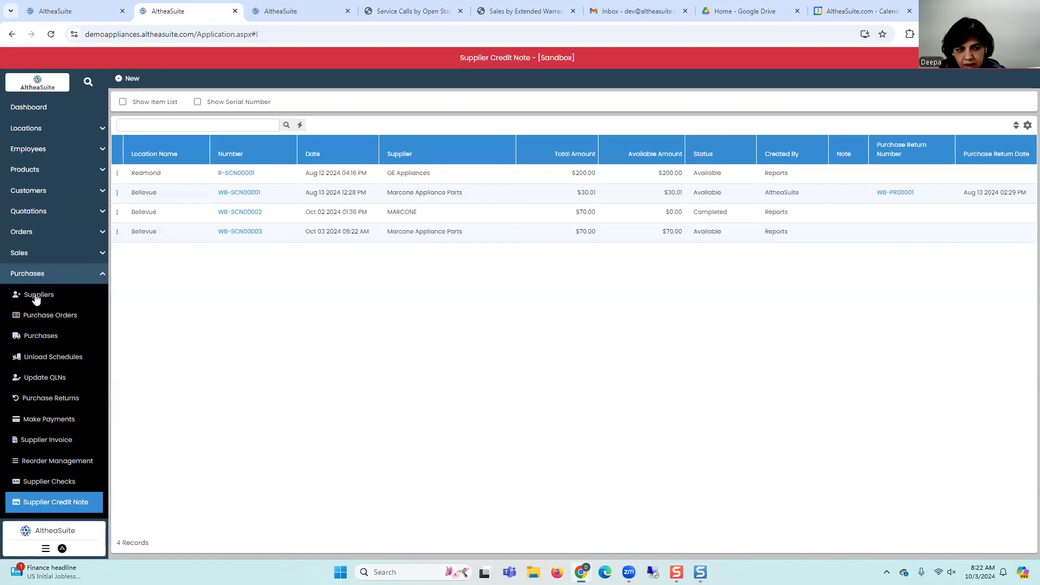
# Step: List the sales invoices for all business locations and check the pending amount on the newest Bellevue invoice
pyautogui.click(30, 254)
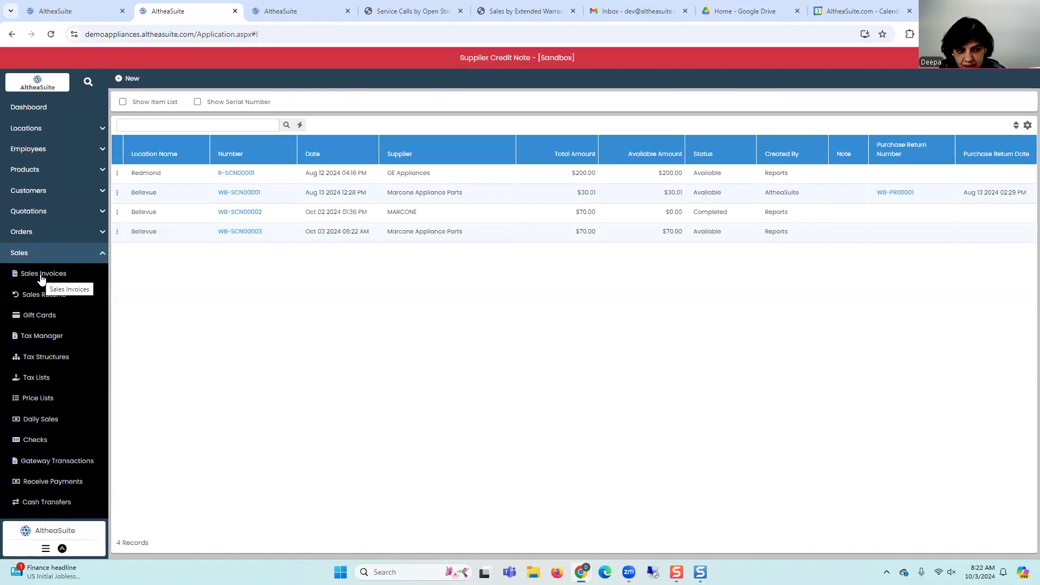
pyautogui.click(41, 278)
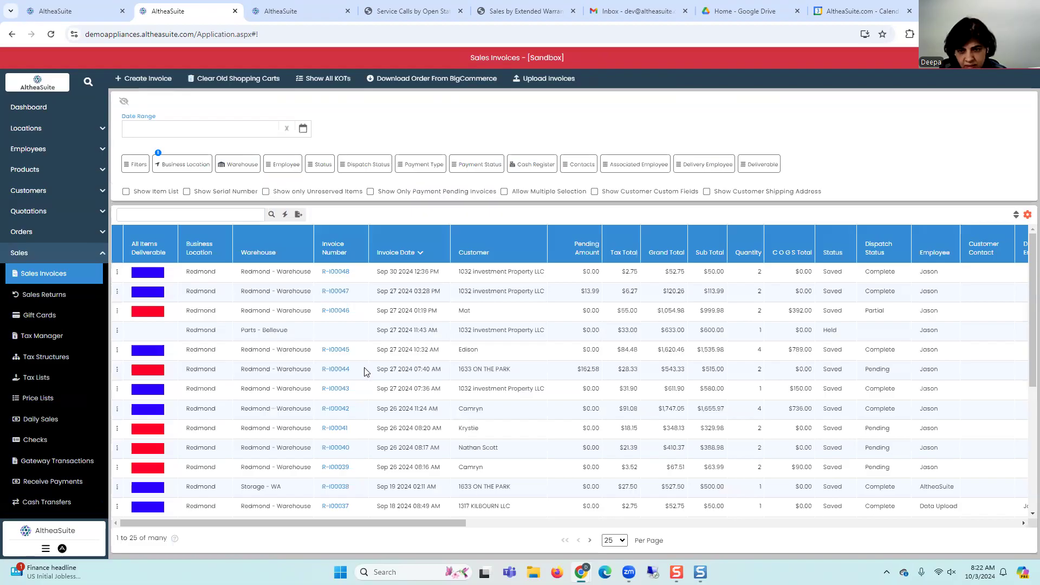
pyautogui.click(526, 277)
pyautogui.moveTo(364, 520); pyautogui.dragTo(342, 536)
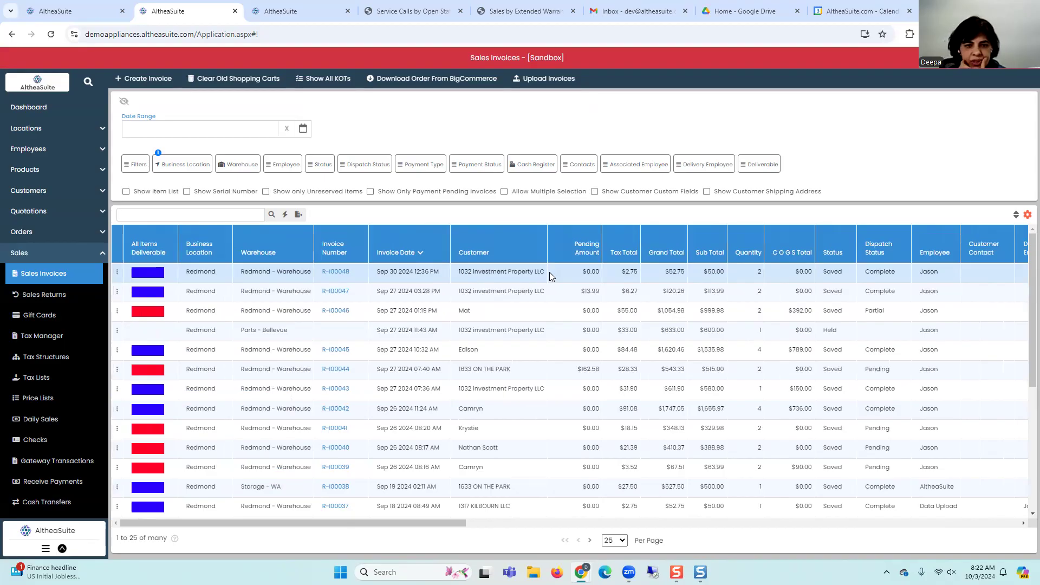
pyautogui.click(183, 165)
pyautogui.click(187, 230)
pyautogui.click(240, 253)
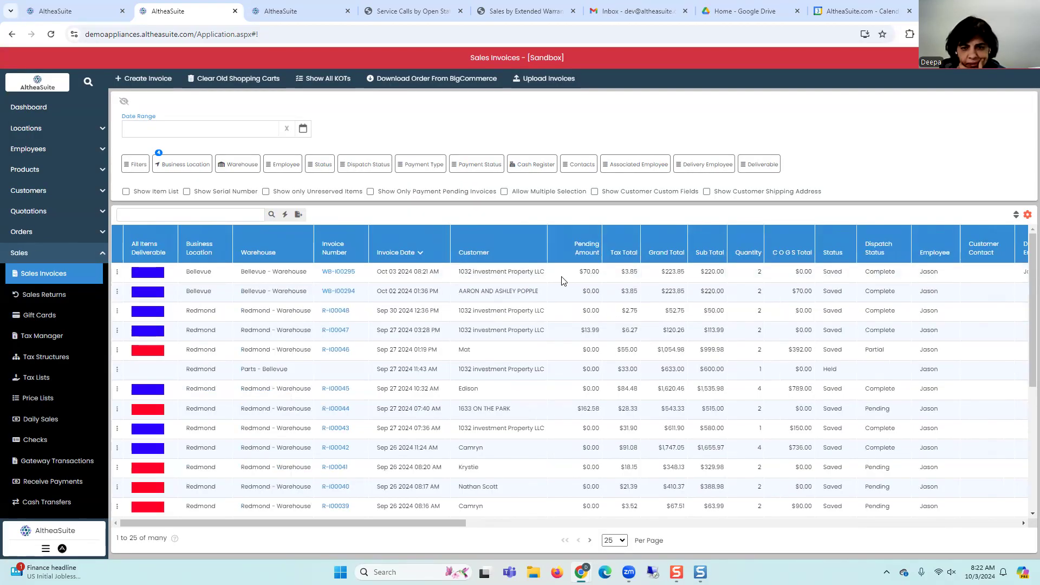
pyautogui.moveTo(576, 275); pyautogui.dragTo(603, 283)
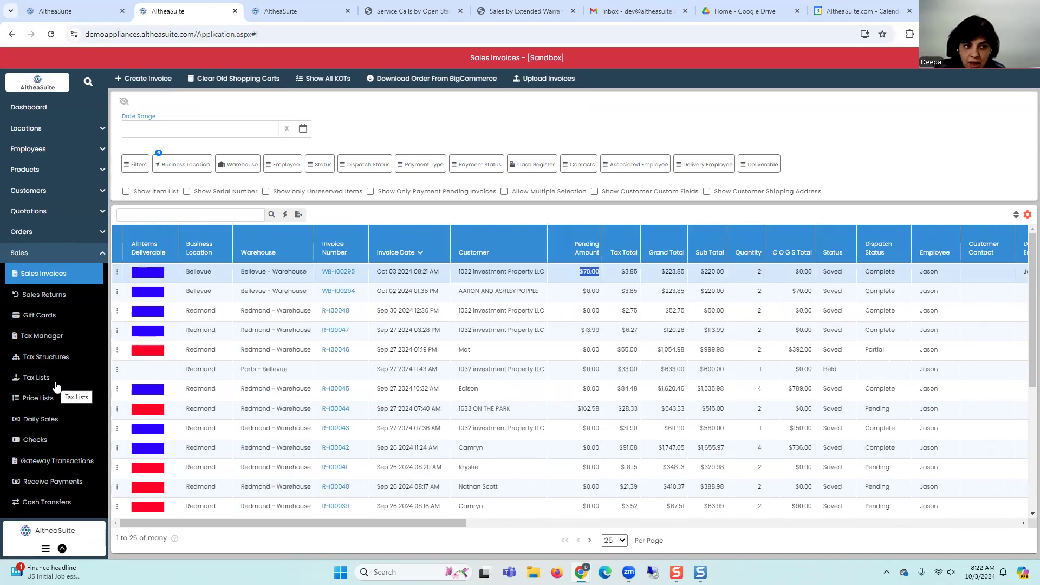
# Step: Start a new received payment from a finance agency and choose MARCONE - PARTS as the agency
pyautogui.click(50, 489)
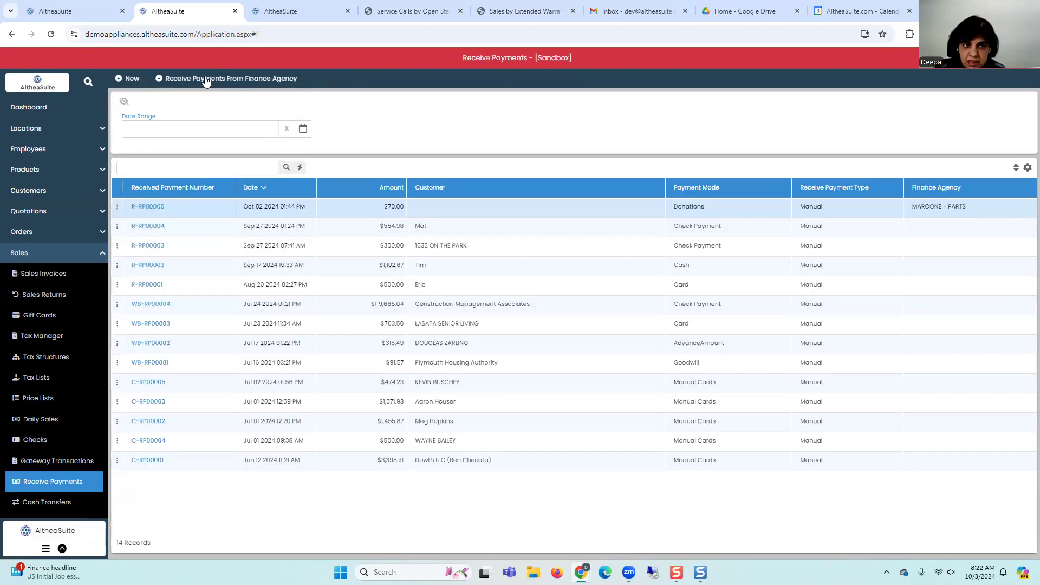
pyautogui.click(205, 78)
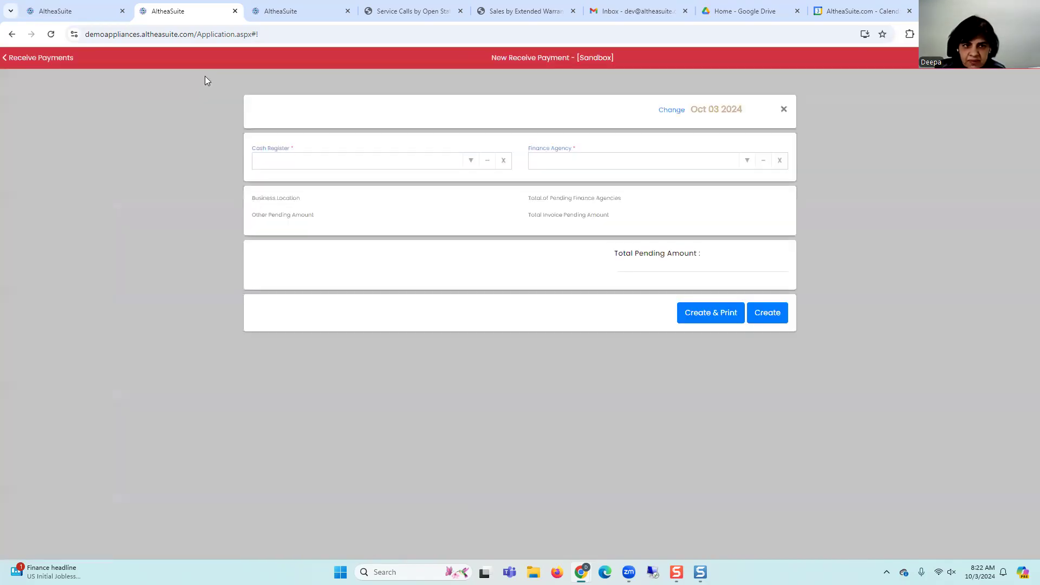
pyautogui.click(746, 165)
pyautogui.write('mar')
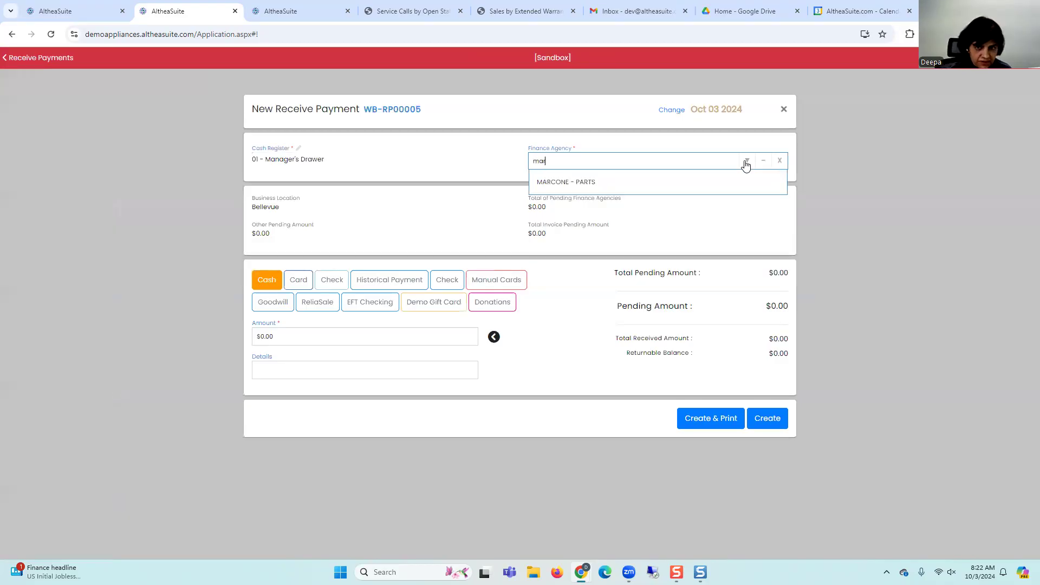
pyautogui.click(656, 182)
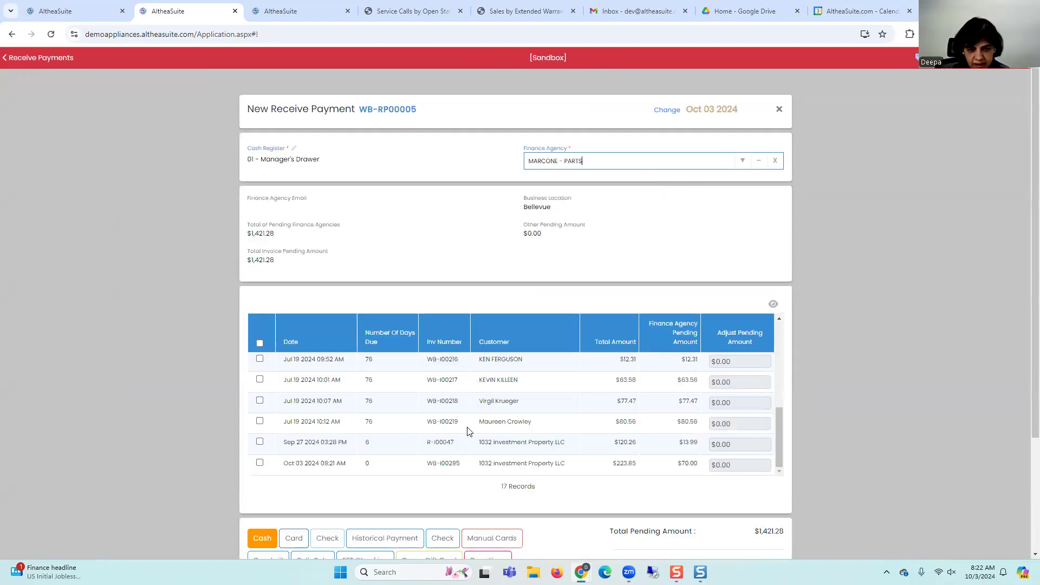
# Step: Expand Marcone's pending invoices, select the Oct 03 2024 invoice for $70.00, and close the payment form without creating it
pyautogui.click(773, 303)
pyautogui.scroll(-1, 616, 329)
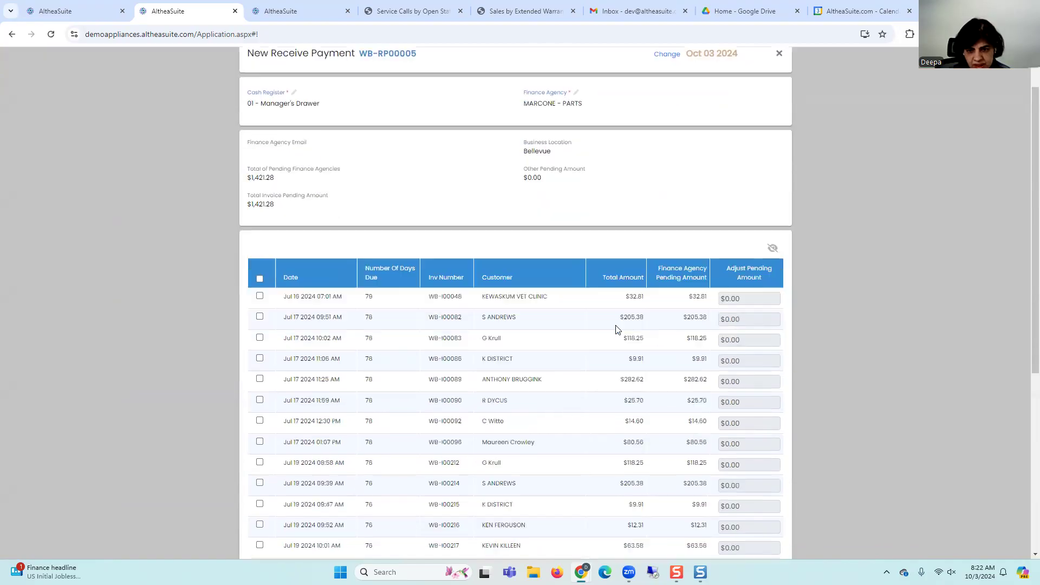
pyautogui.scroll(-4, 616, 330)
pyautogui.click(259, 415)
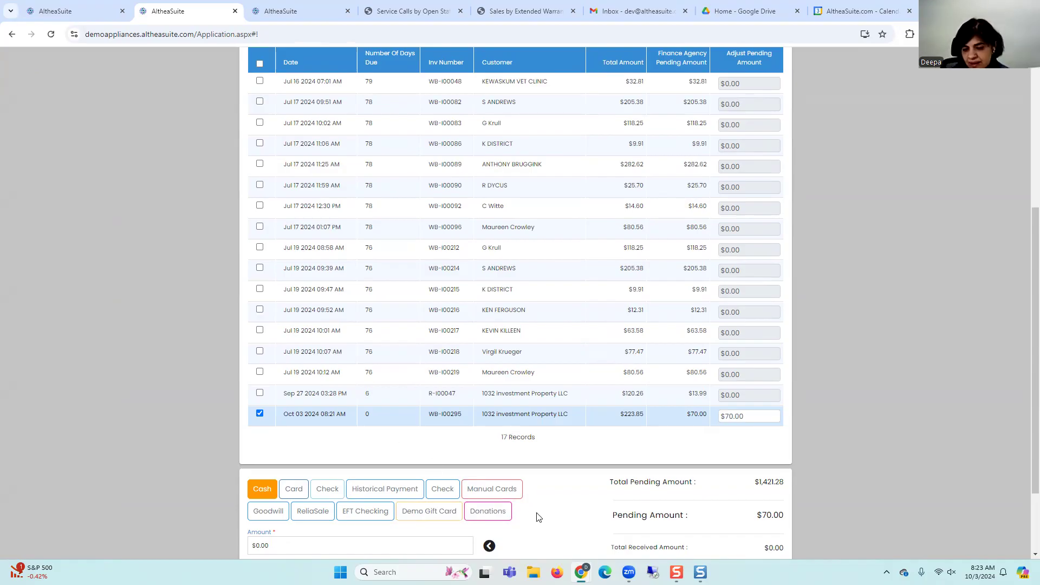
pyautogui.scroll(-1, 540, 512)
pyautogui.scroll(-1, 540, 513)
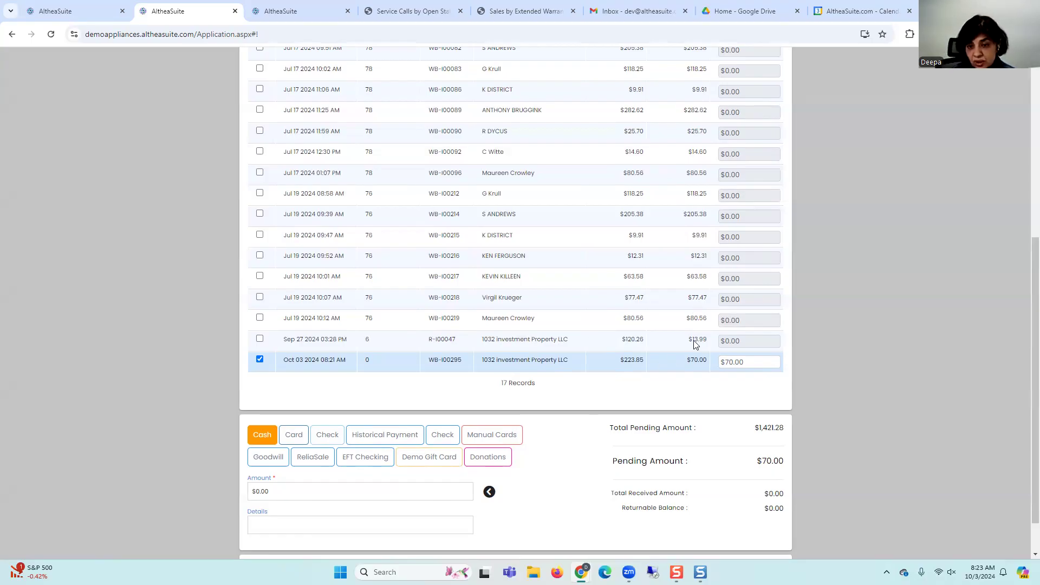
pyautogui.scroll(3, 713, 323)
pyautogui.scroll(3, 712, 324)
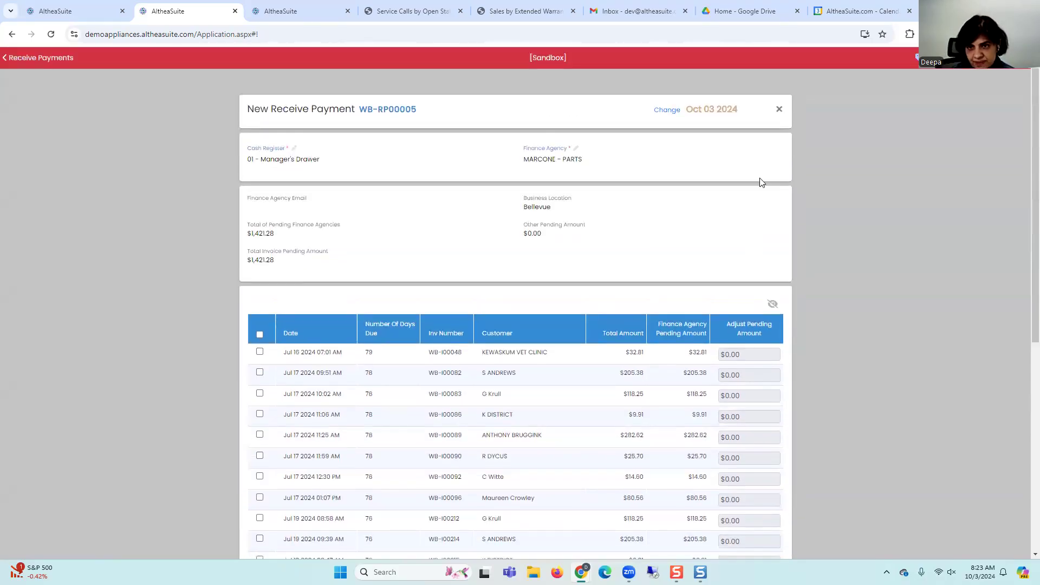
pyautogui.click(780, 108)
# Step: Open the supplier credit note list to review the Marcone credit notes and their available amounts
pyautogui.scroll(-2, 38, 422)
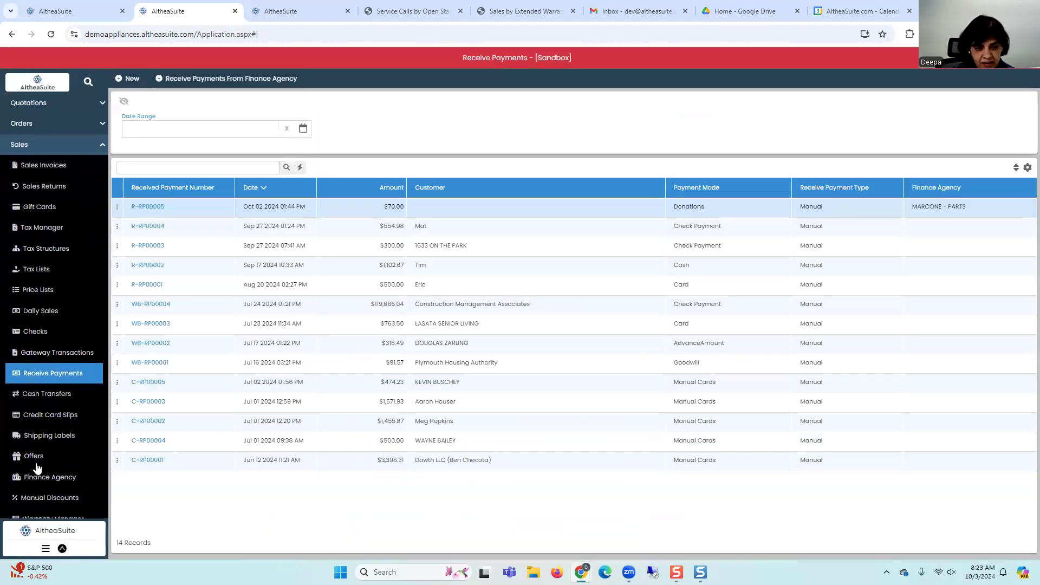
pyautogui.scroll(-2, 39, 428)
pyautogui.scroll(-2, 40, 450)
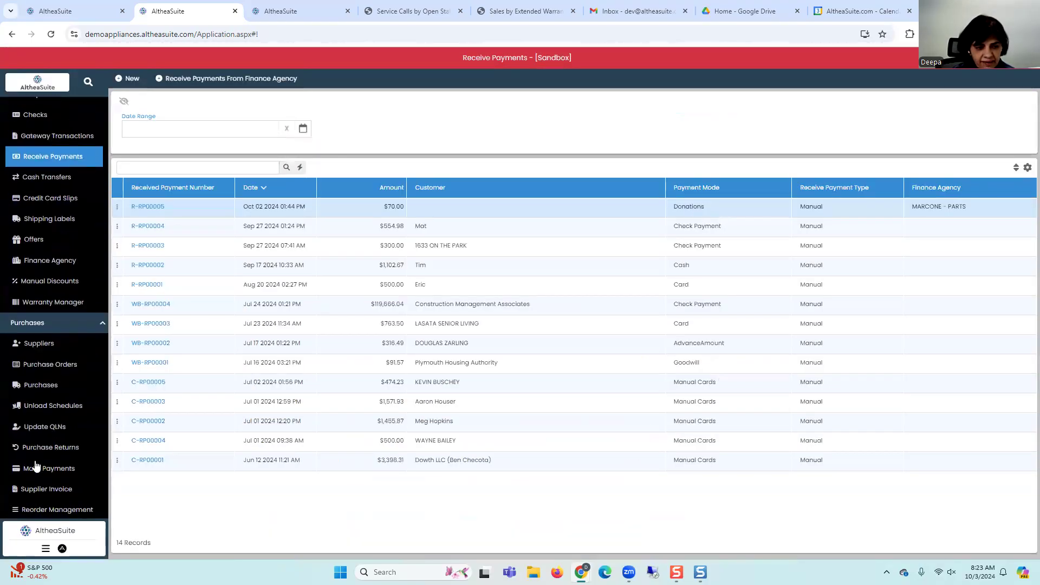
pyautogui.scroll(-1, 45, 477)
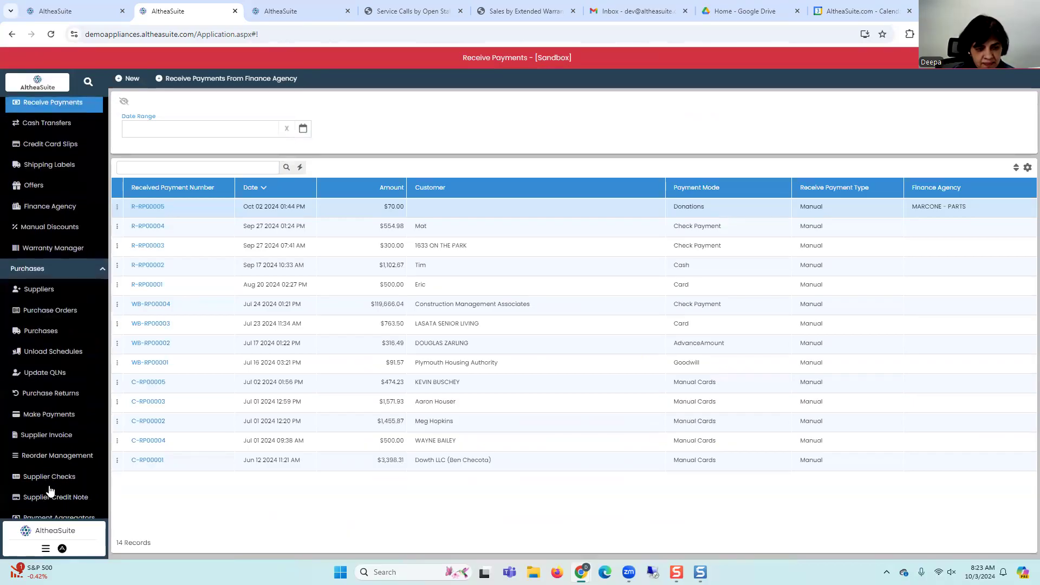
pyautogui.scroll(-1, 45, 477)
pyautogui.click(49, 443)
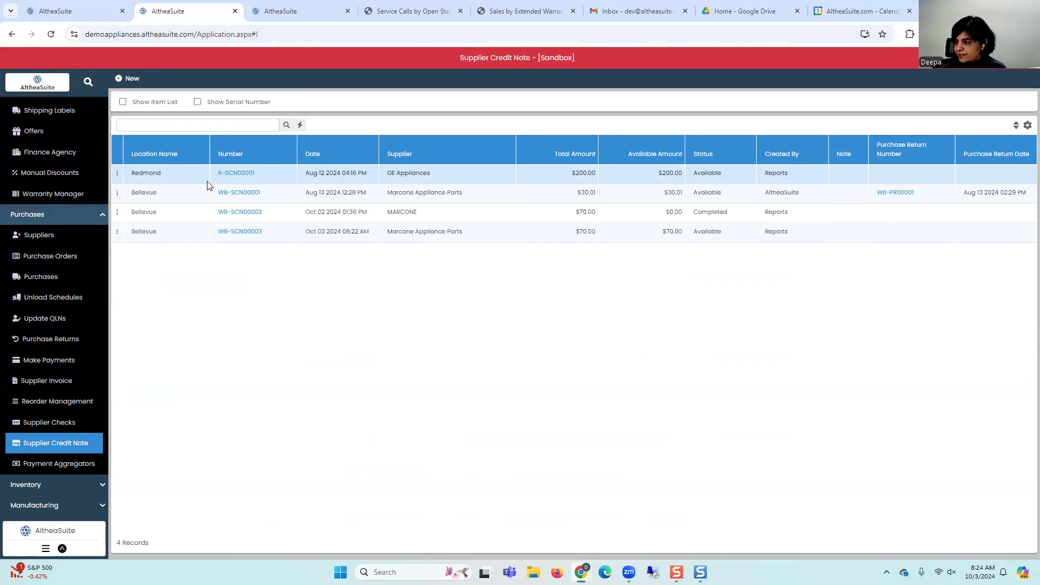
# Step: Collapse the expanded module groups in the navigation, including Purchases and Sales
pyautogui.click(31, 215)
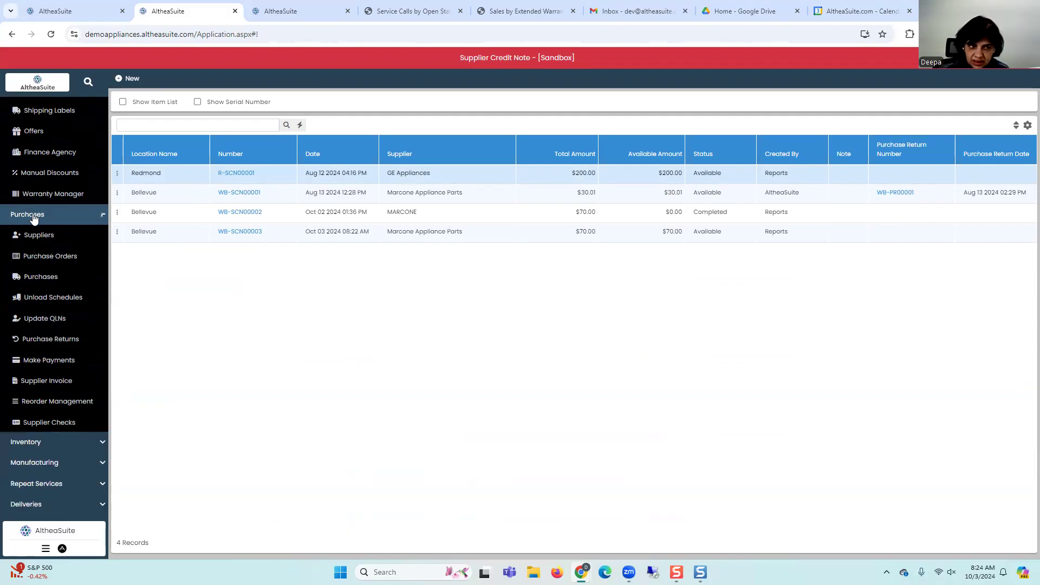
pyautogui.scroll(5, 47, 247)
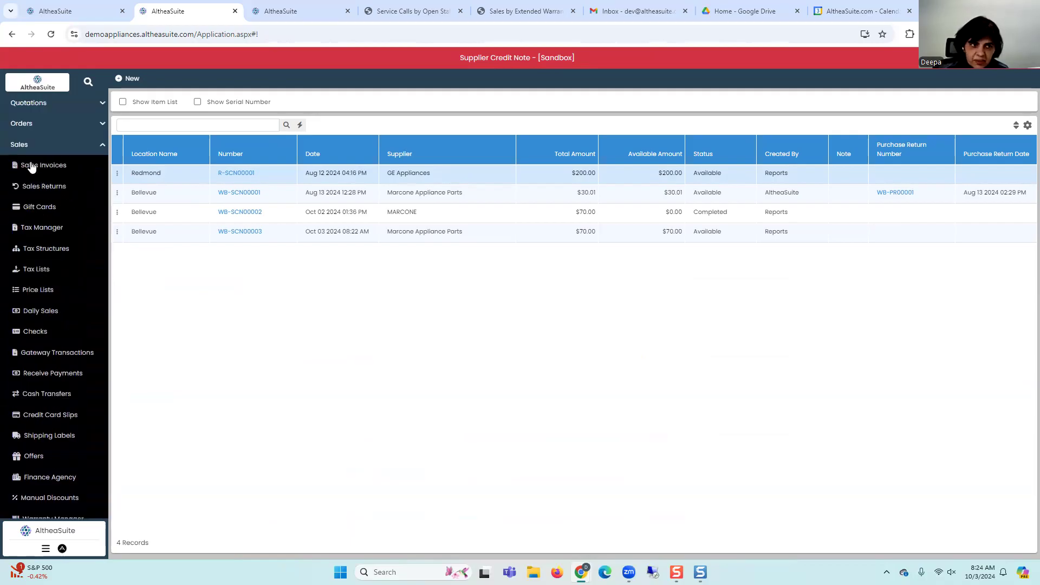
pyautogui.click(32, 145)
pyautogui.click(24, 301)
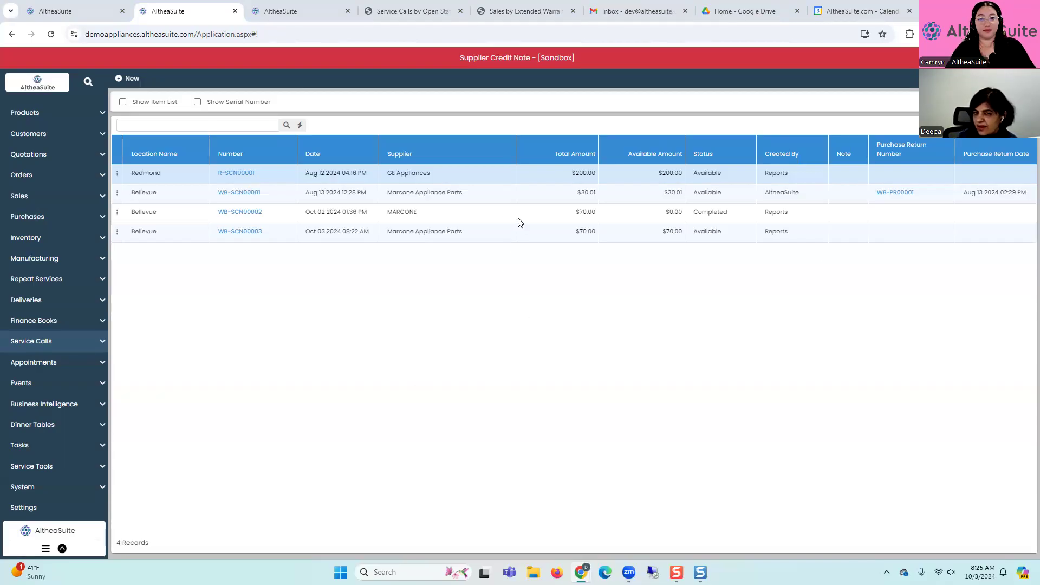
pyautogui.click(500, 202)
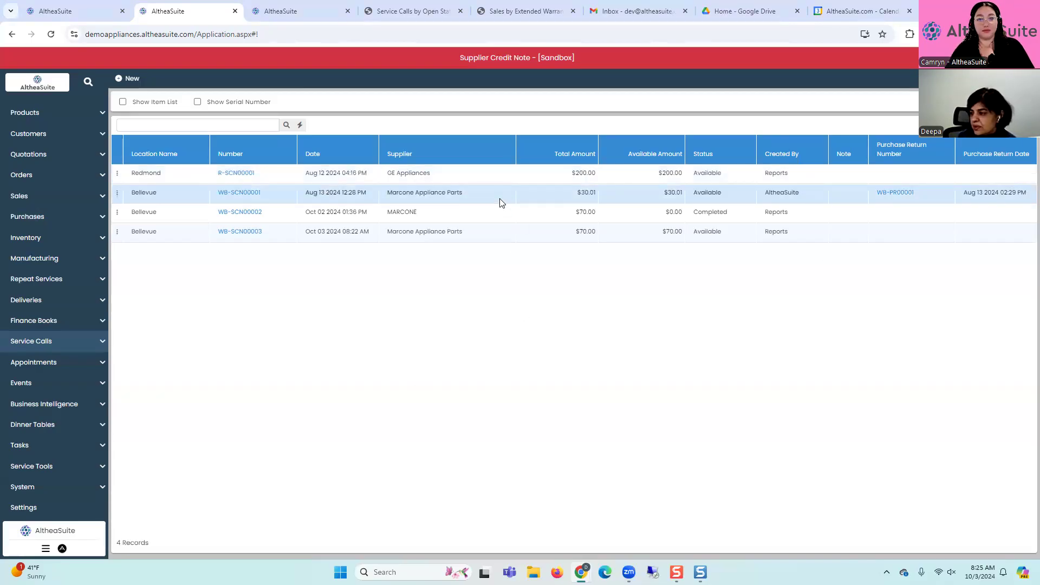